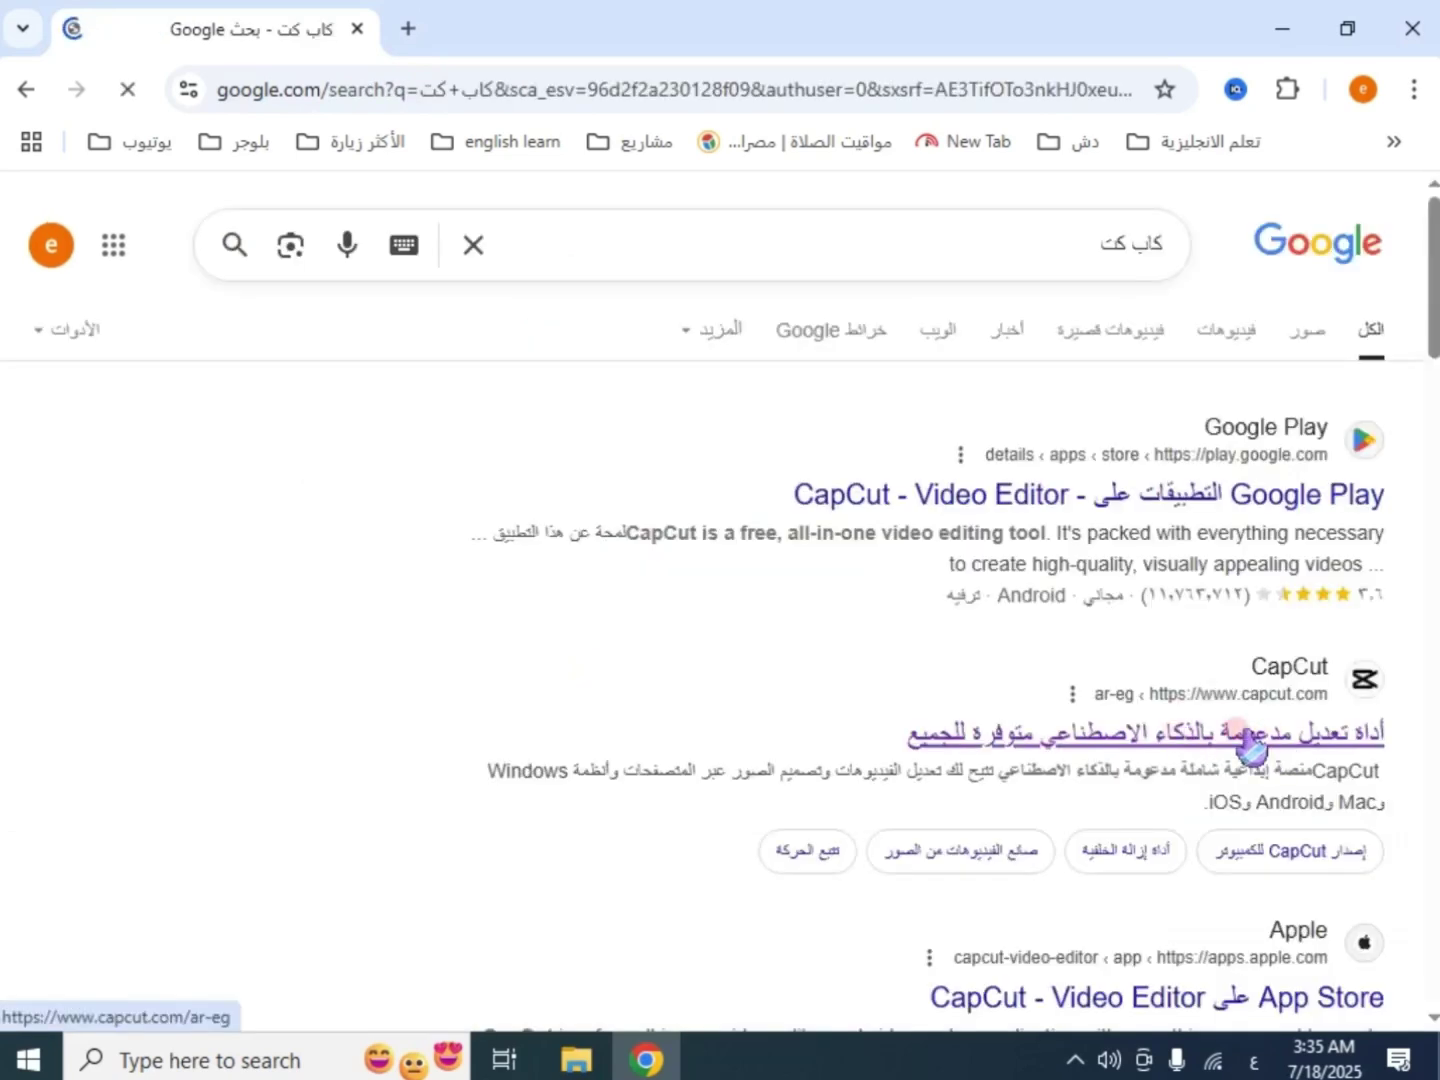
Download the CapCut desktop installer from the official CapCut site and run it from the Downloads folder
{"action": "left_click", "coordinate": [1243, 738]}
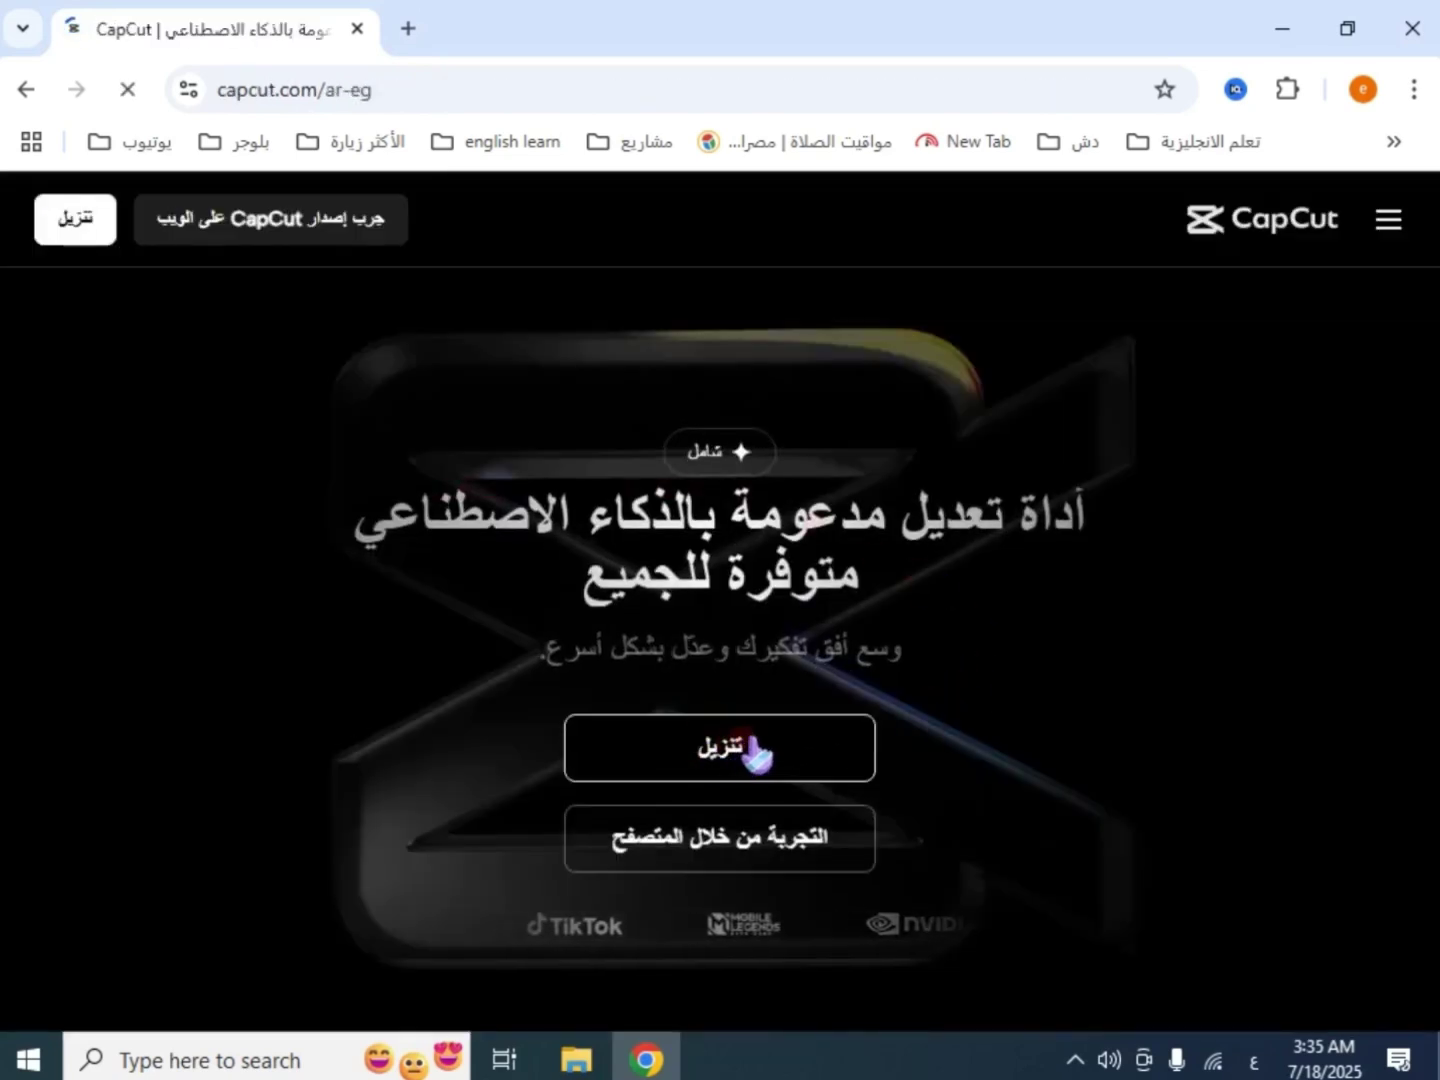
{"action": "left_click", "coordinate": [745, 742]}
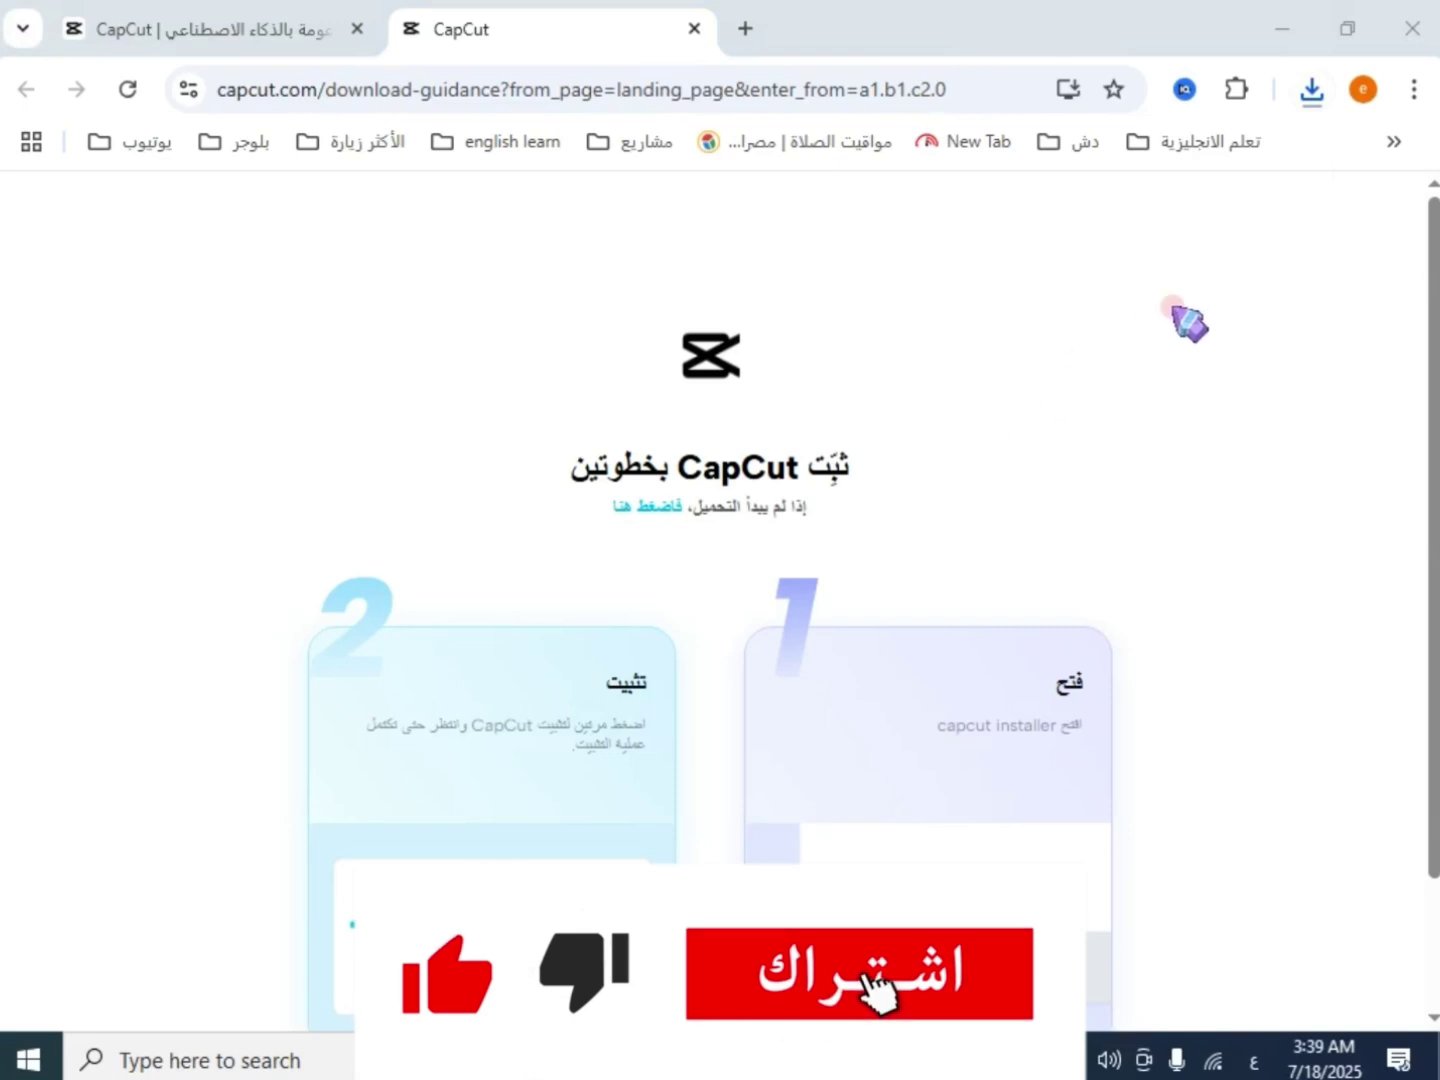
{"action": "left_click", "coordinate": [1310, 90]}
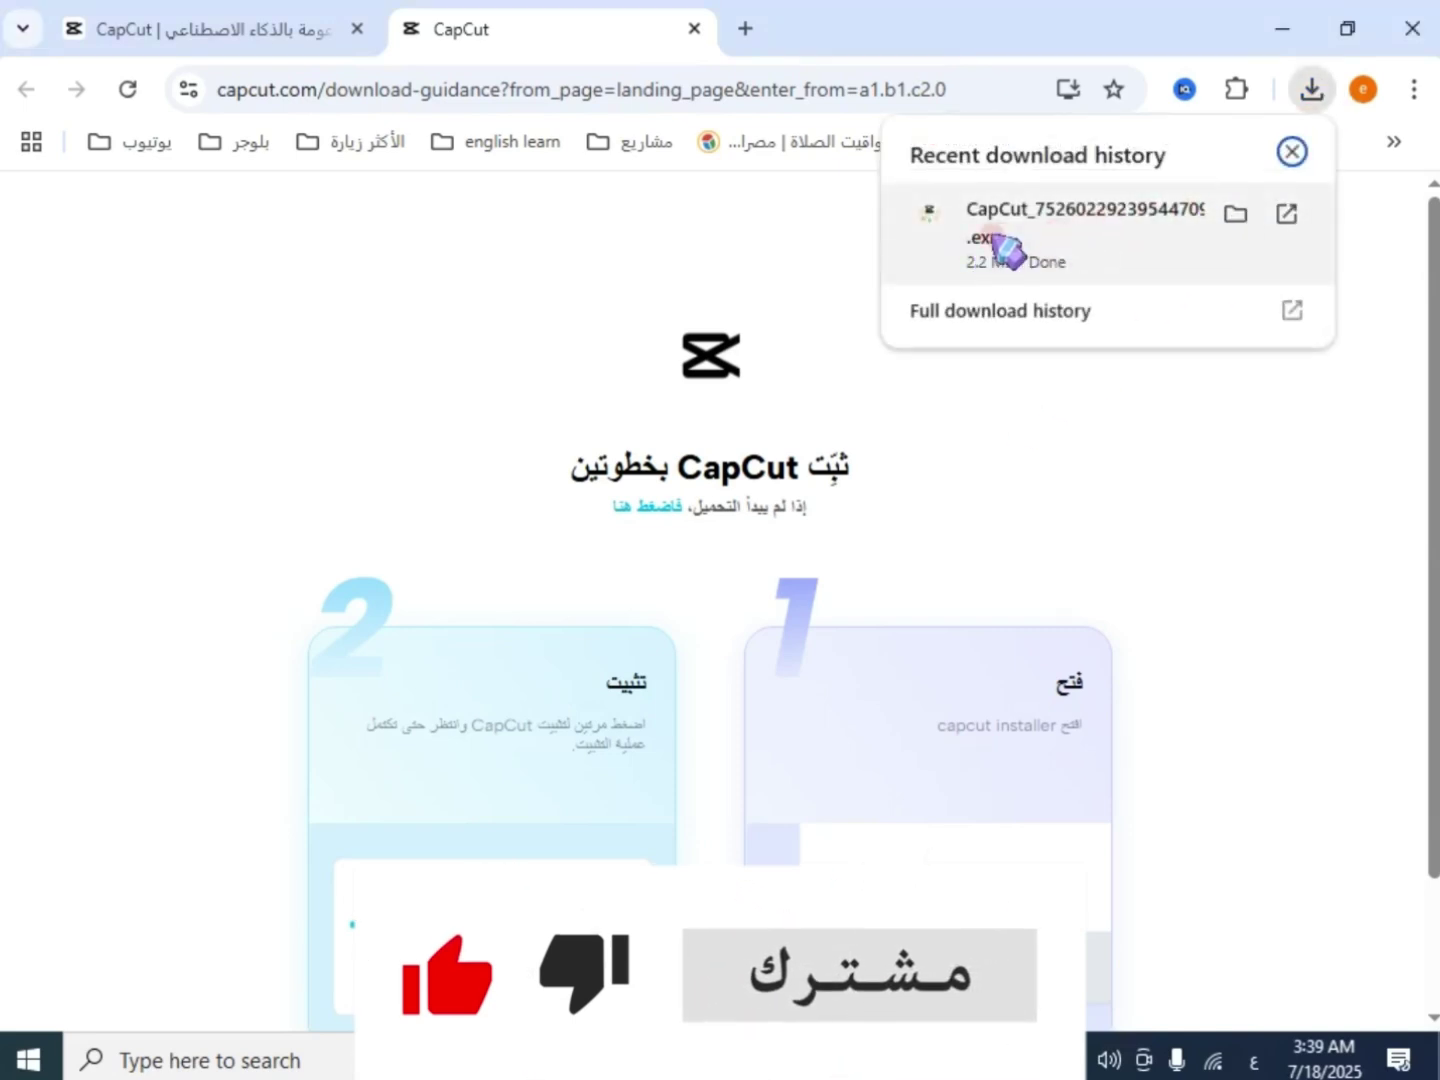
{"action": "left_click", "coordinate": [1237, 213]}
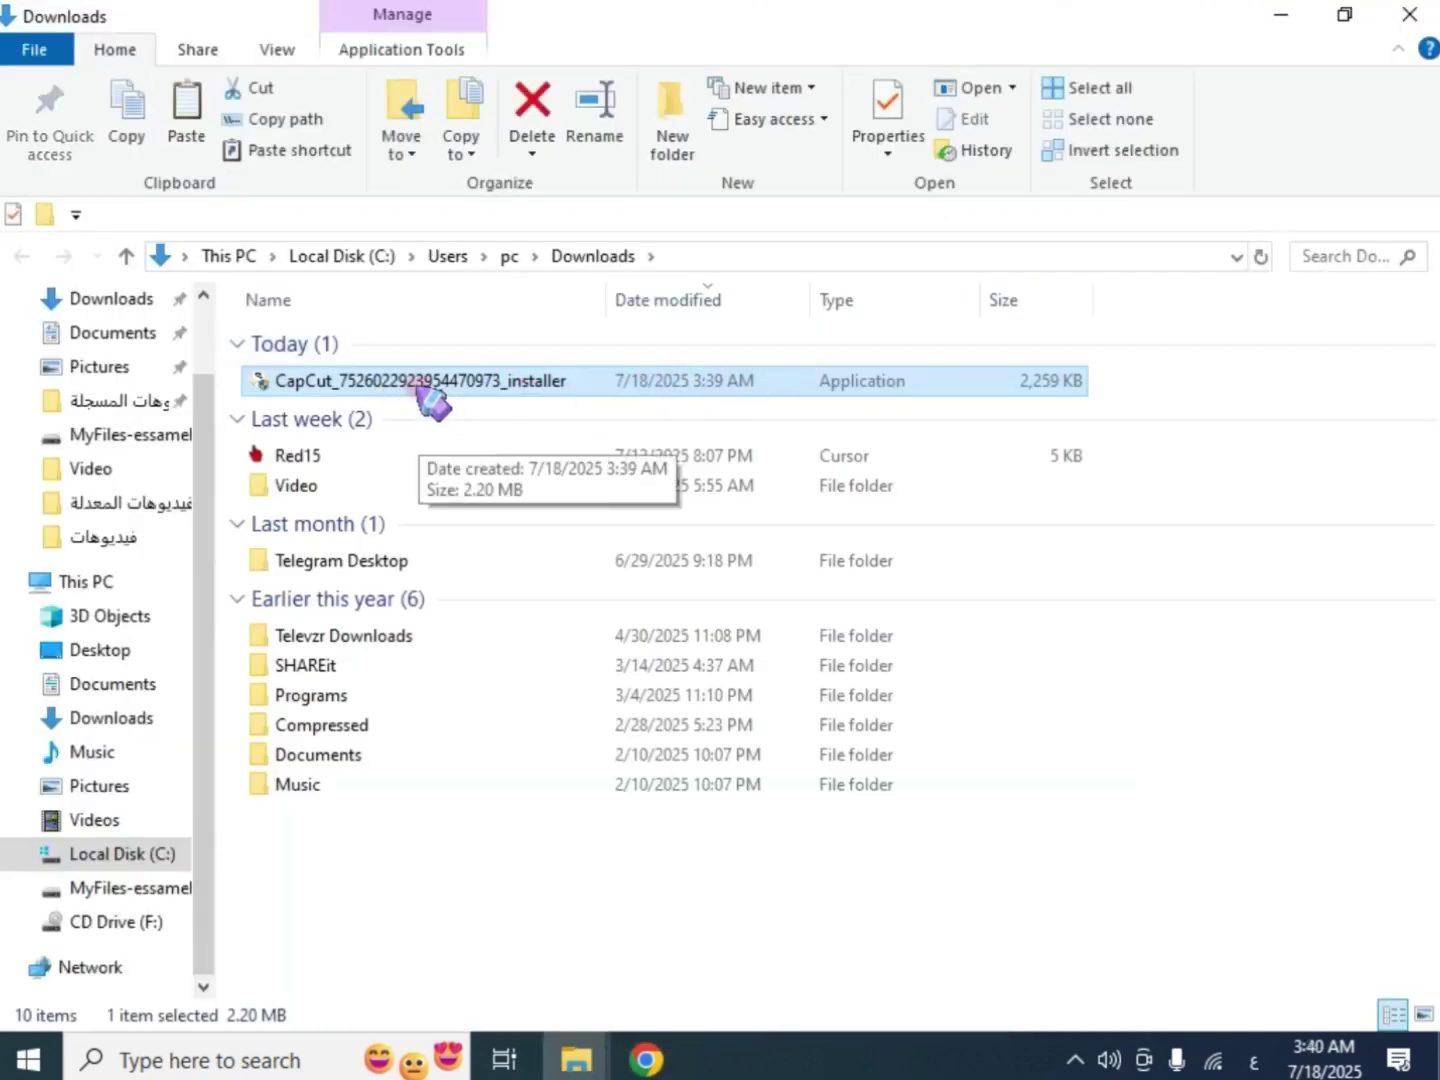
{"action": "double_click", "coordinate": [419, 391]}
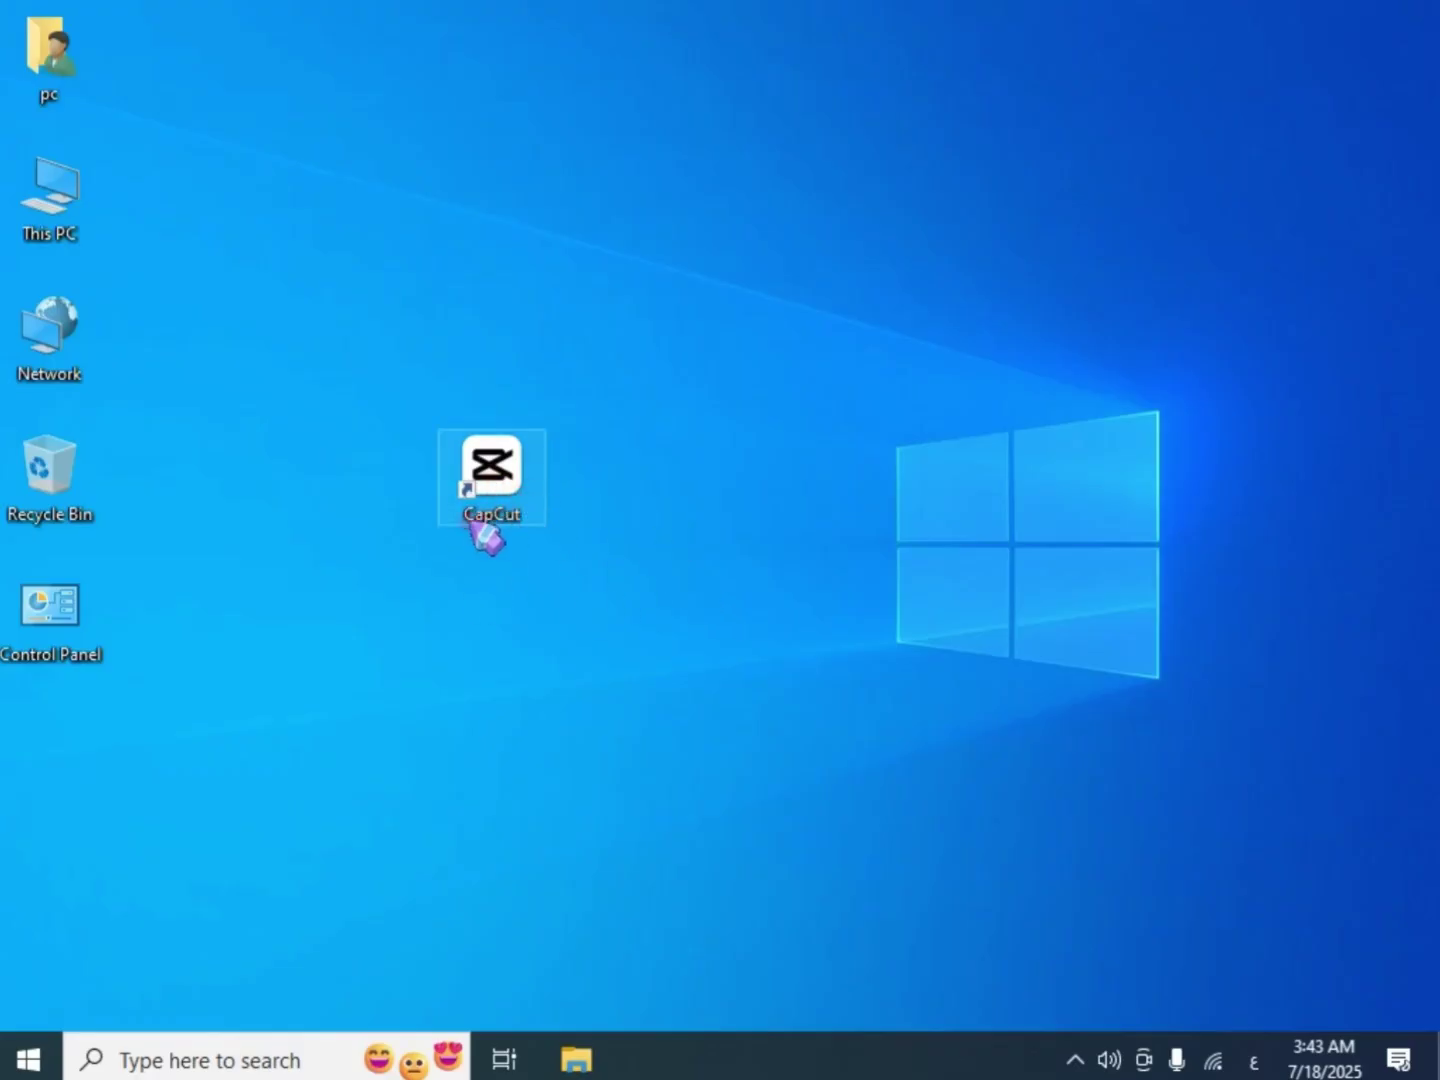
Launch CapCut from the desktop and confirm the environment test
{"action": "double_click", "coordinate": [500, 509]}
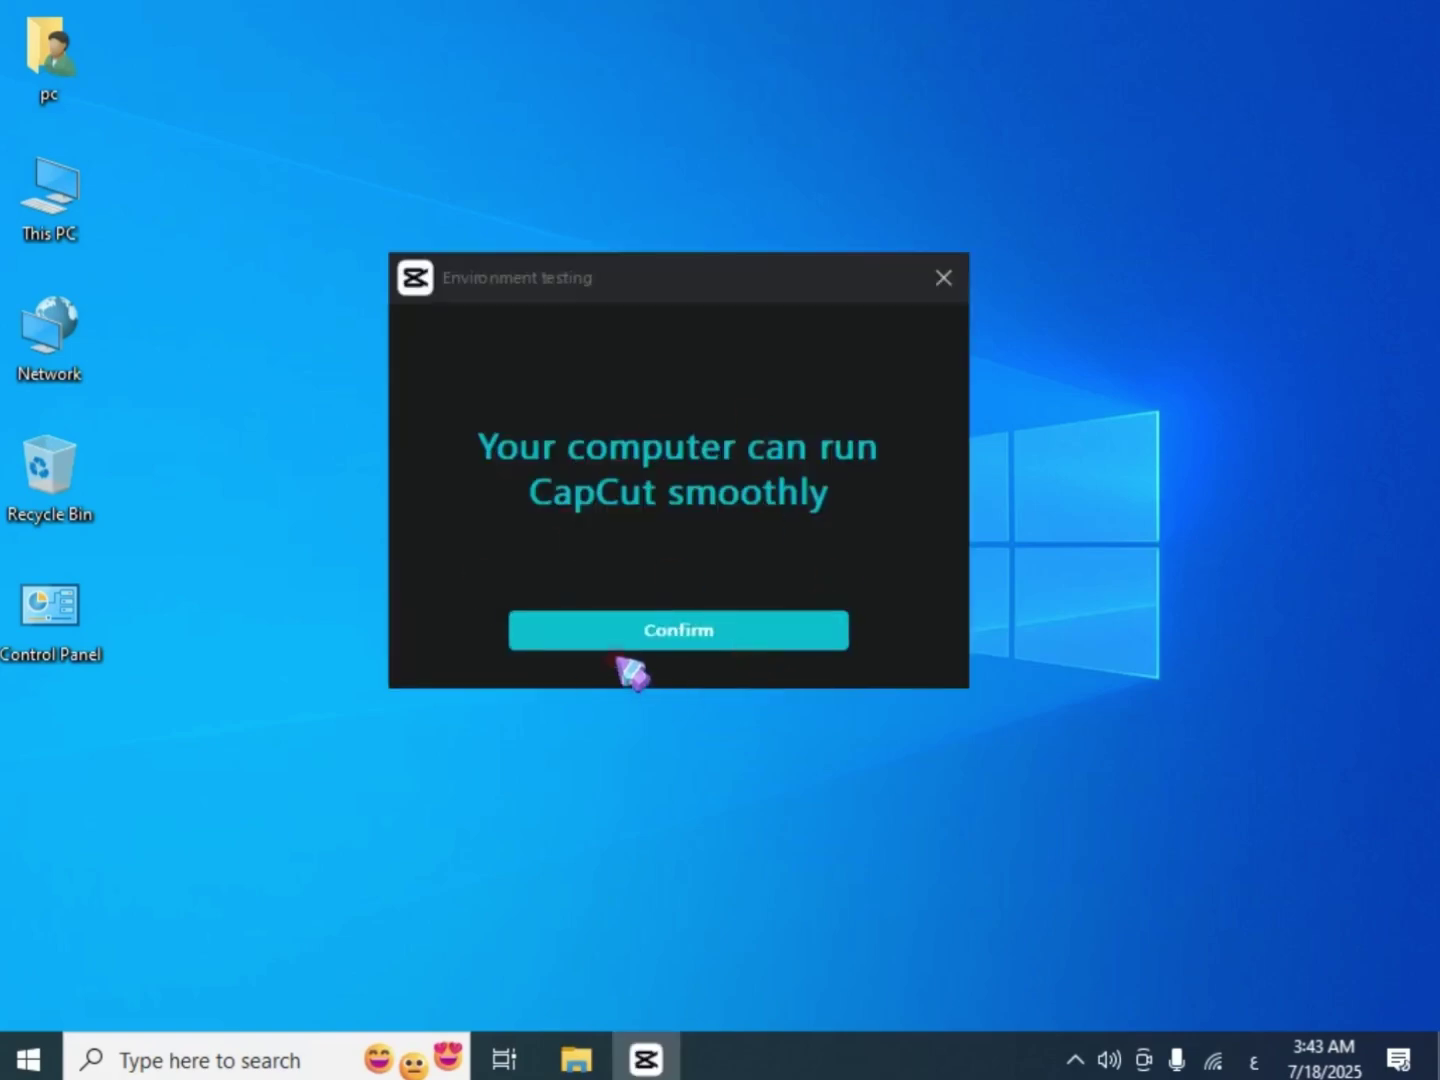
{"action": "left_click", "coordinate": [688, 644]}
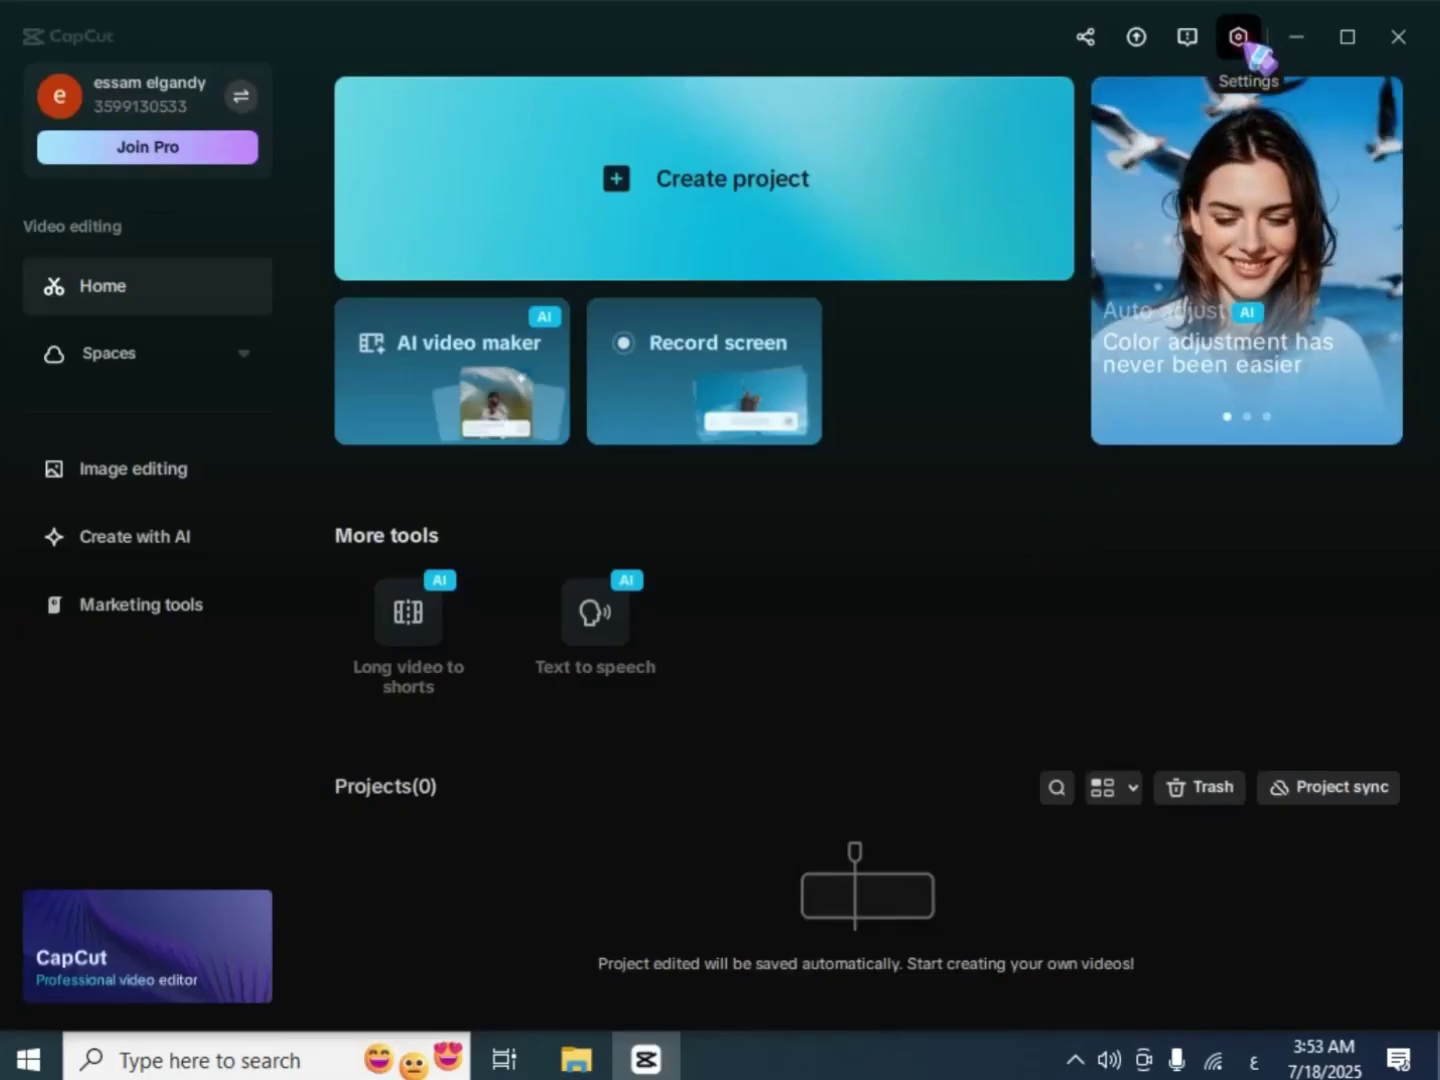
Copy the address of the com.lveditor.draft project save folder from the draft settings, and cancel the settings
{"action": "left_click", "coordinate": [1240, 38]}
{"action": "left_click", "coordinate": [1262, 88]}
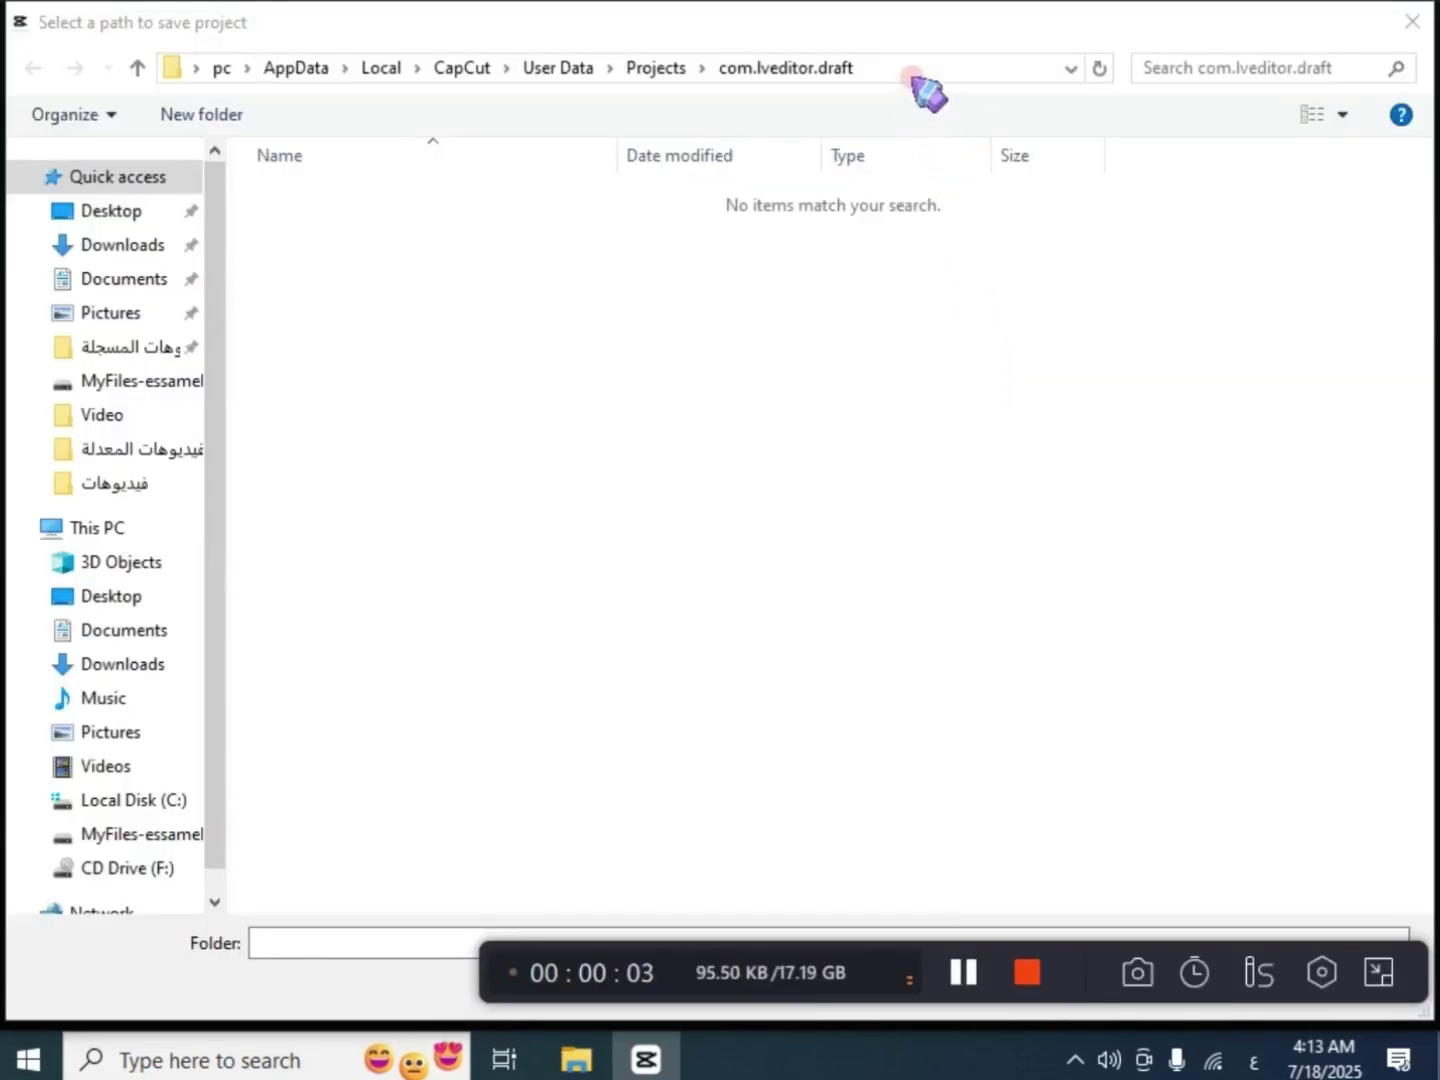
{"action": "right_click", "coordinate": [845, 68]}
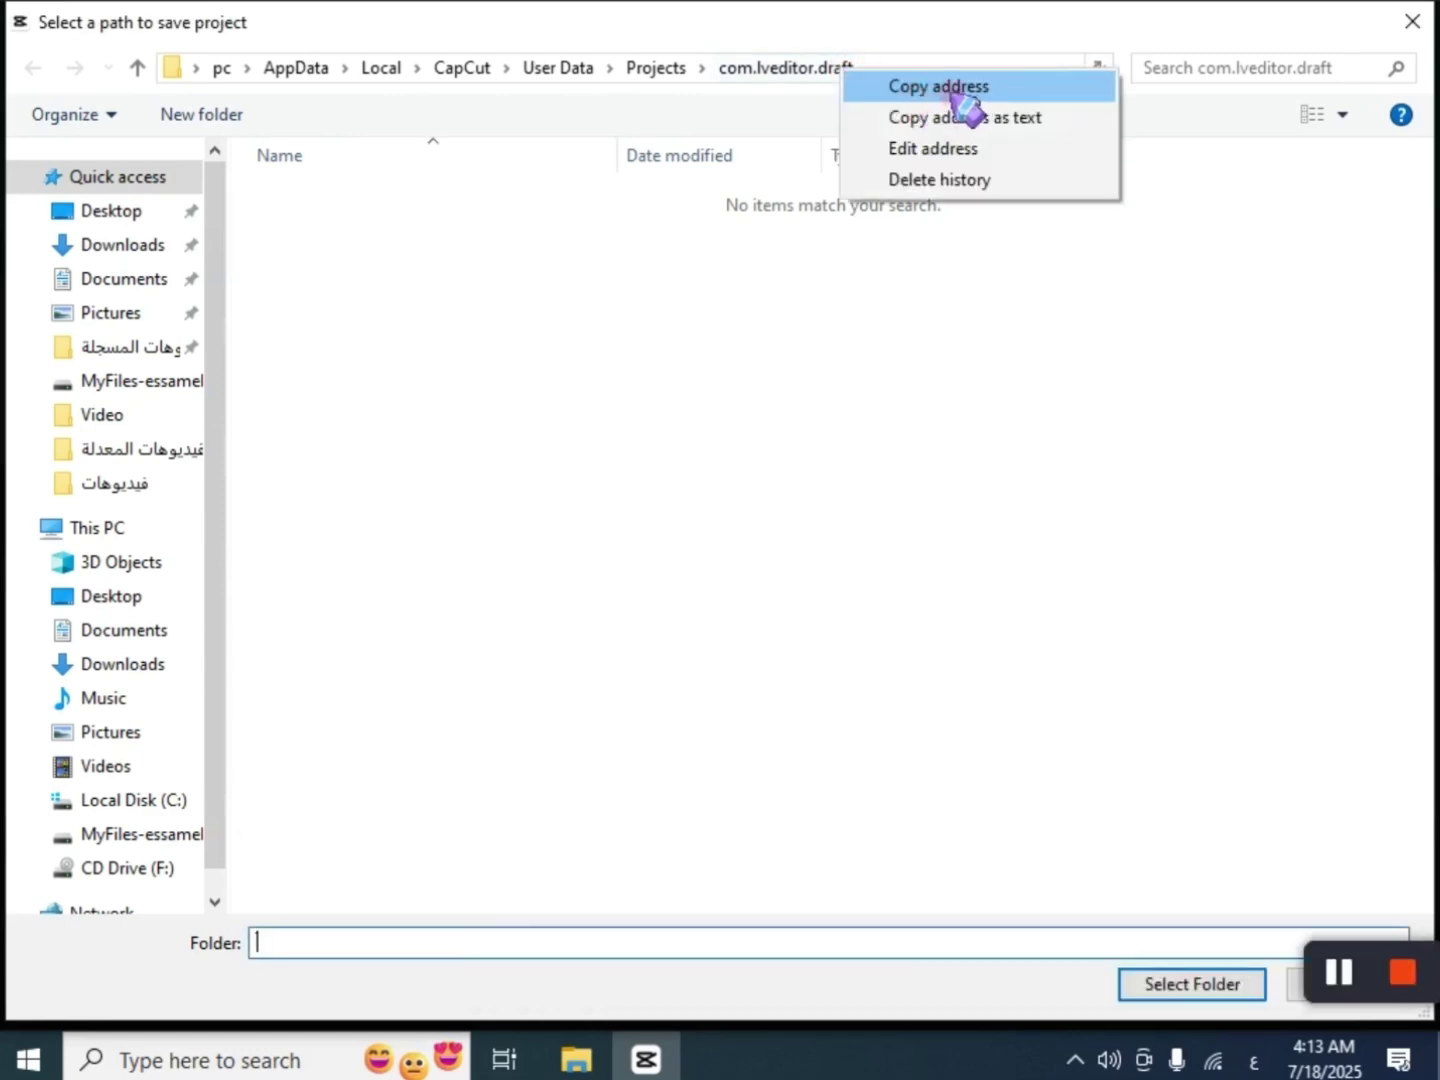
{"action": "left_click", "coordinate": [952, 91]}
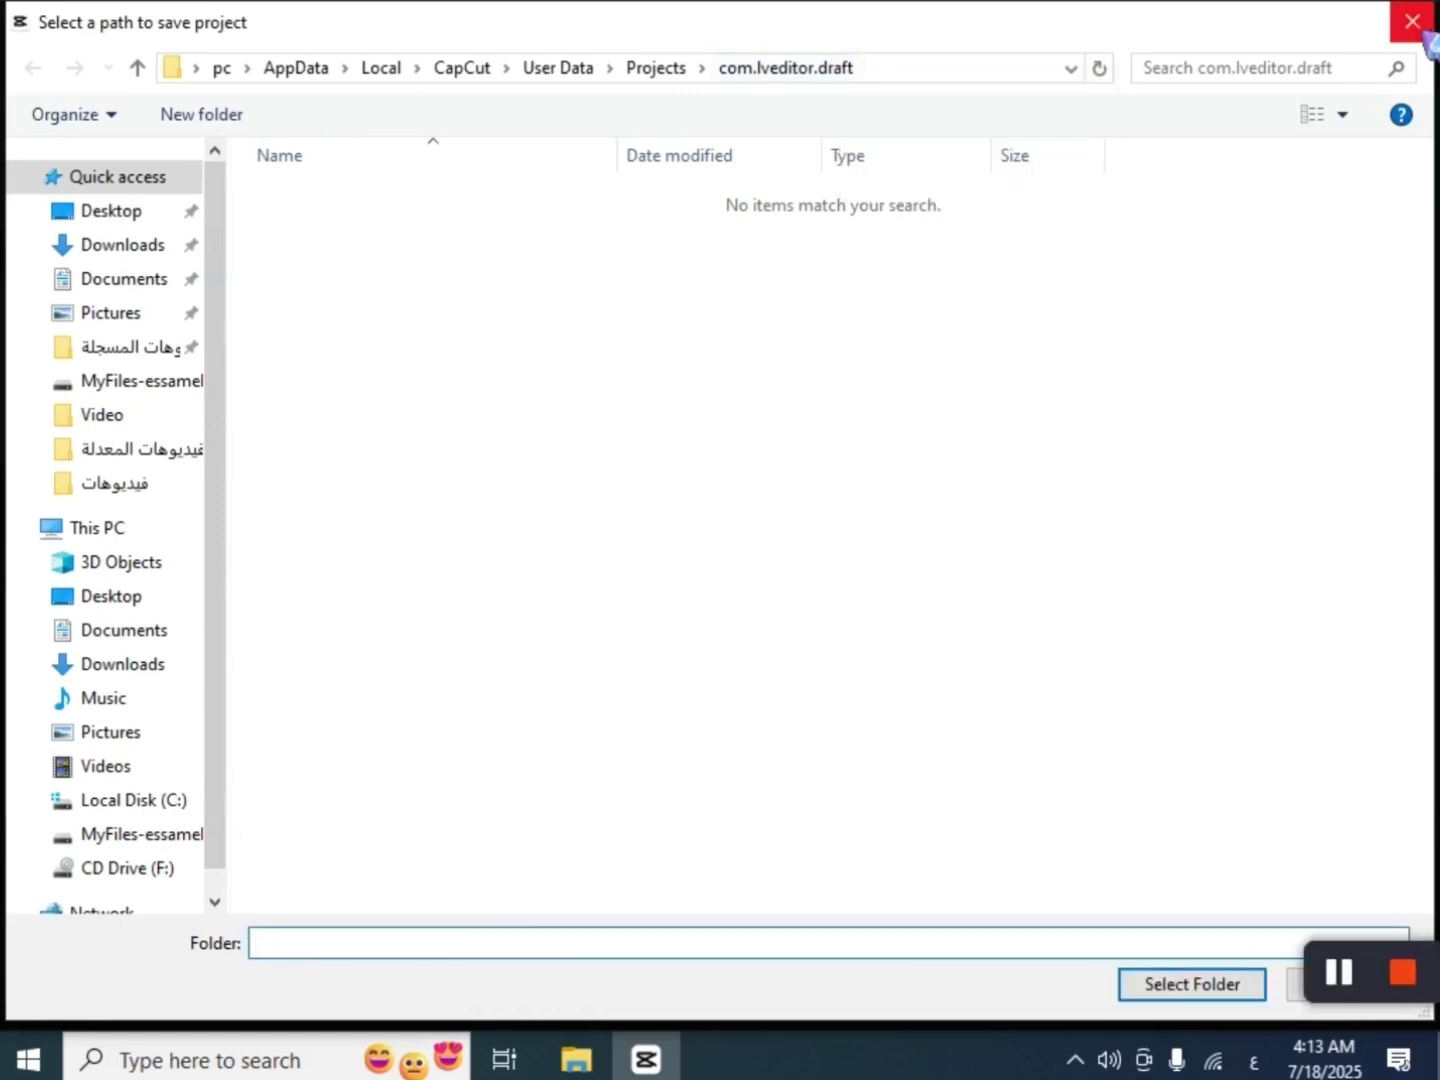
{"action": "left_click", "coordinate": [1412, 22]}
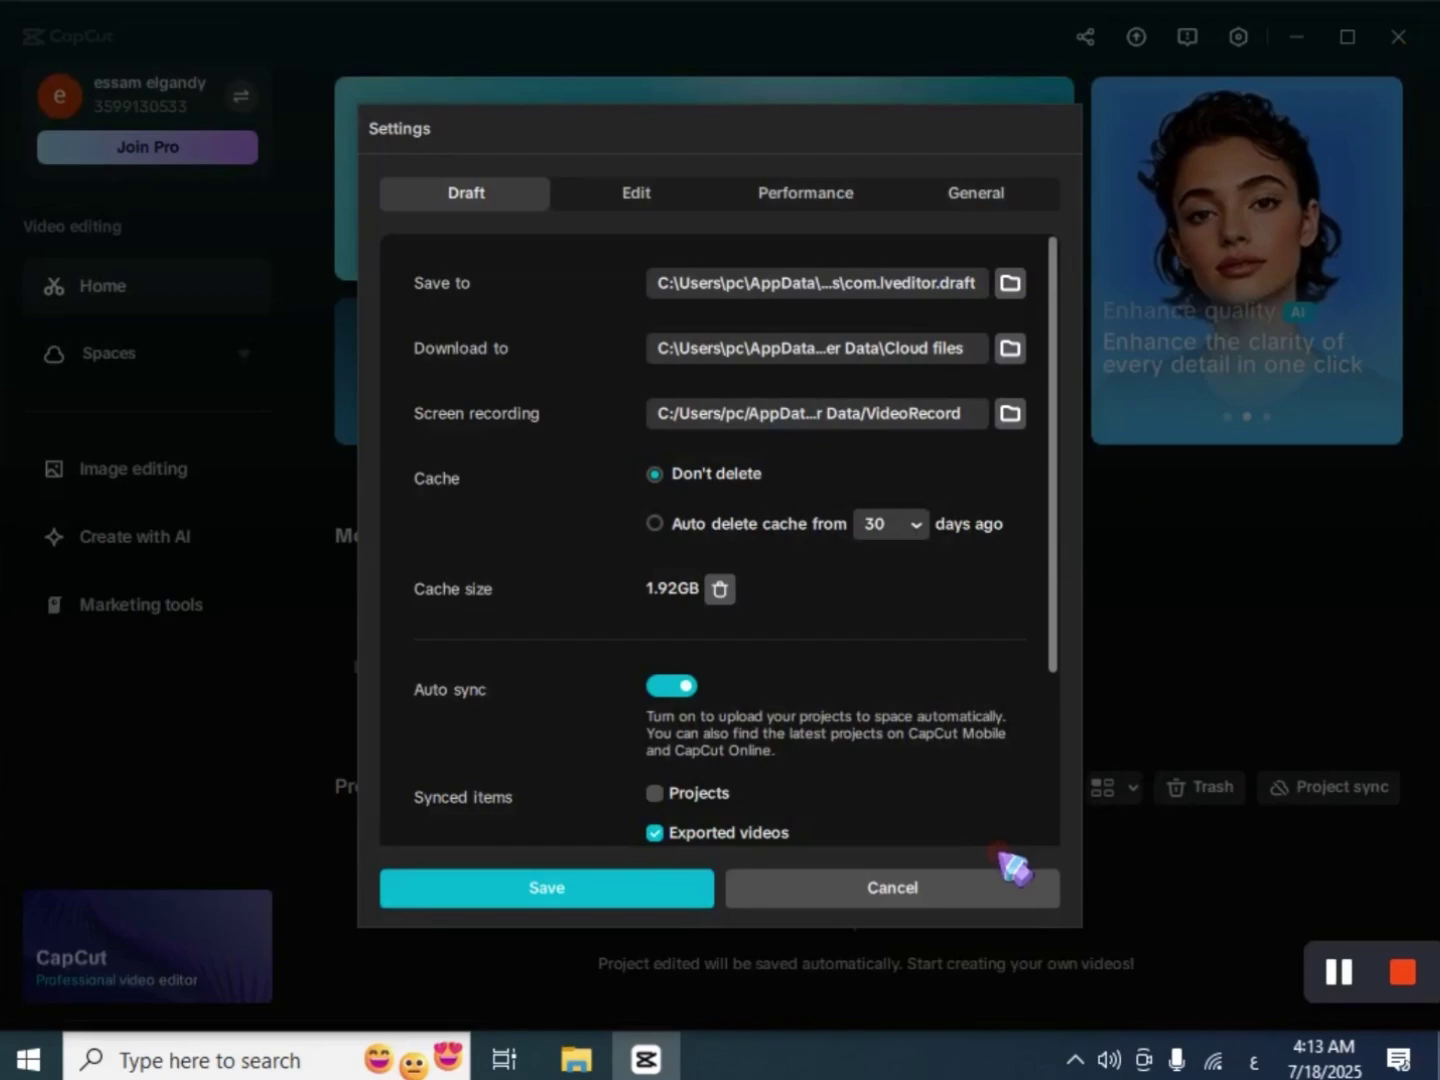
{"action": "left_click", "coordinate": [936, 895]}
Create a new text document on the Windows desktop and paste the copied project folder path into it
{"action": "left_click", "coordinate": [1309, 42]}
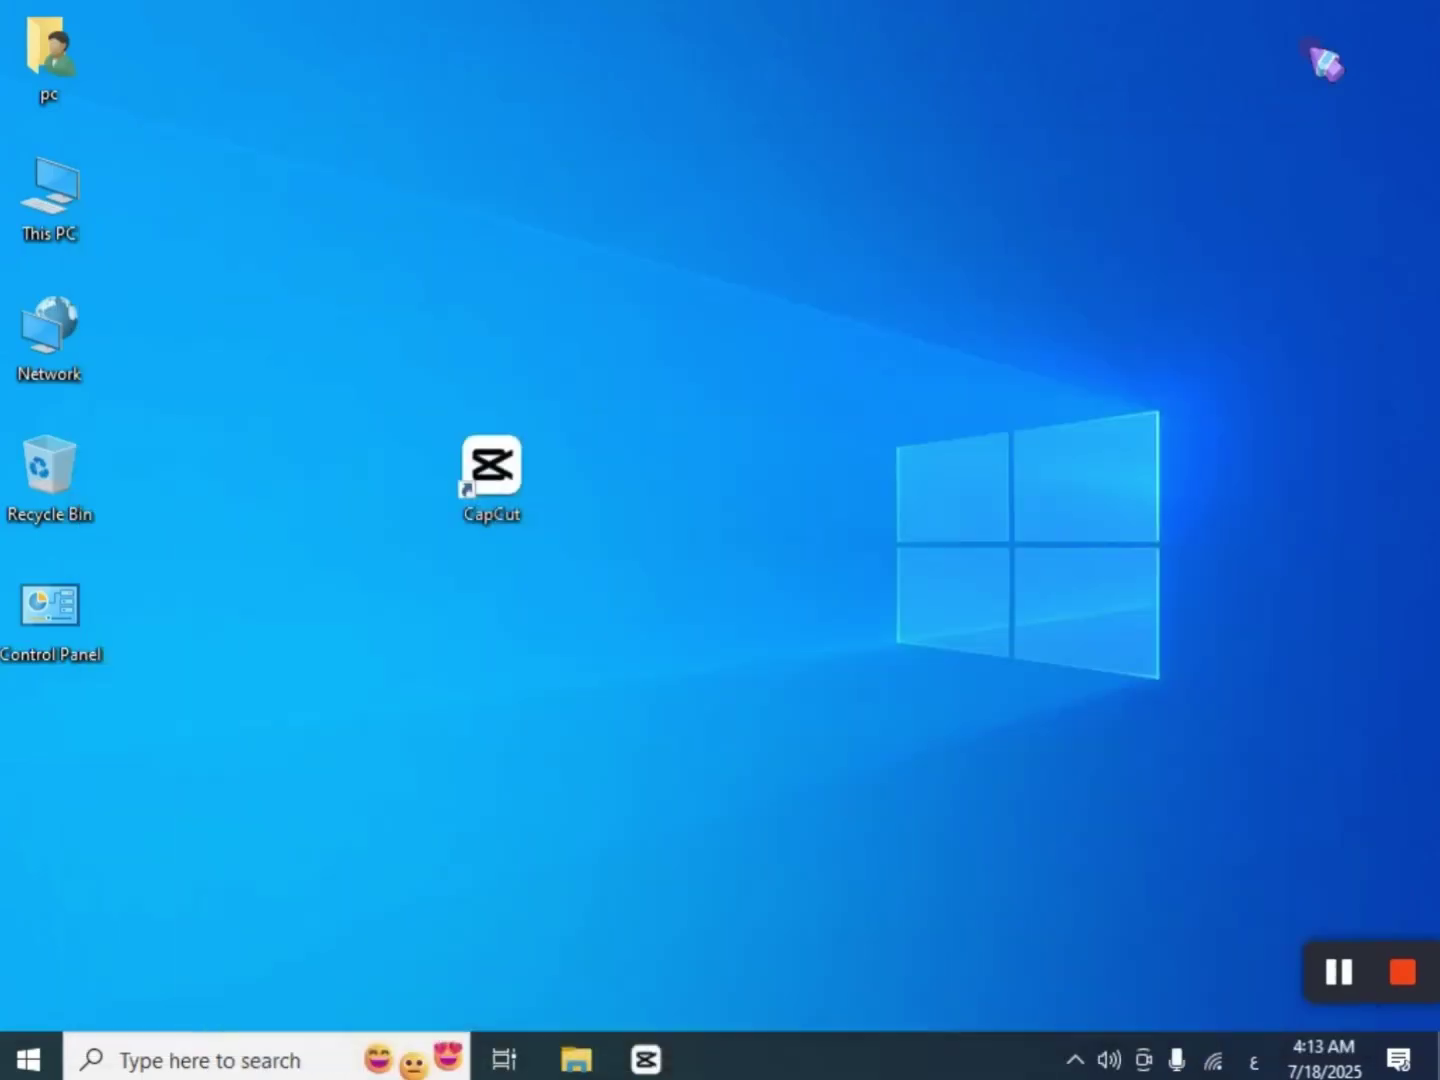
{"action": "right_click", "coordinate": [836, 366]}
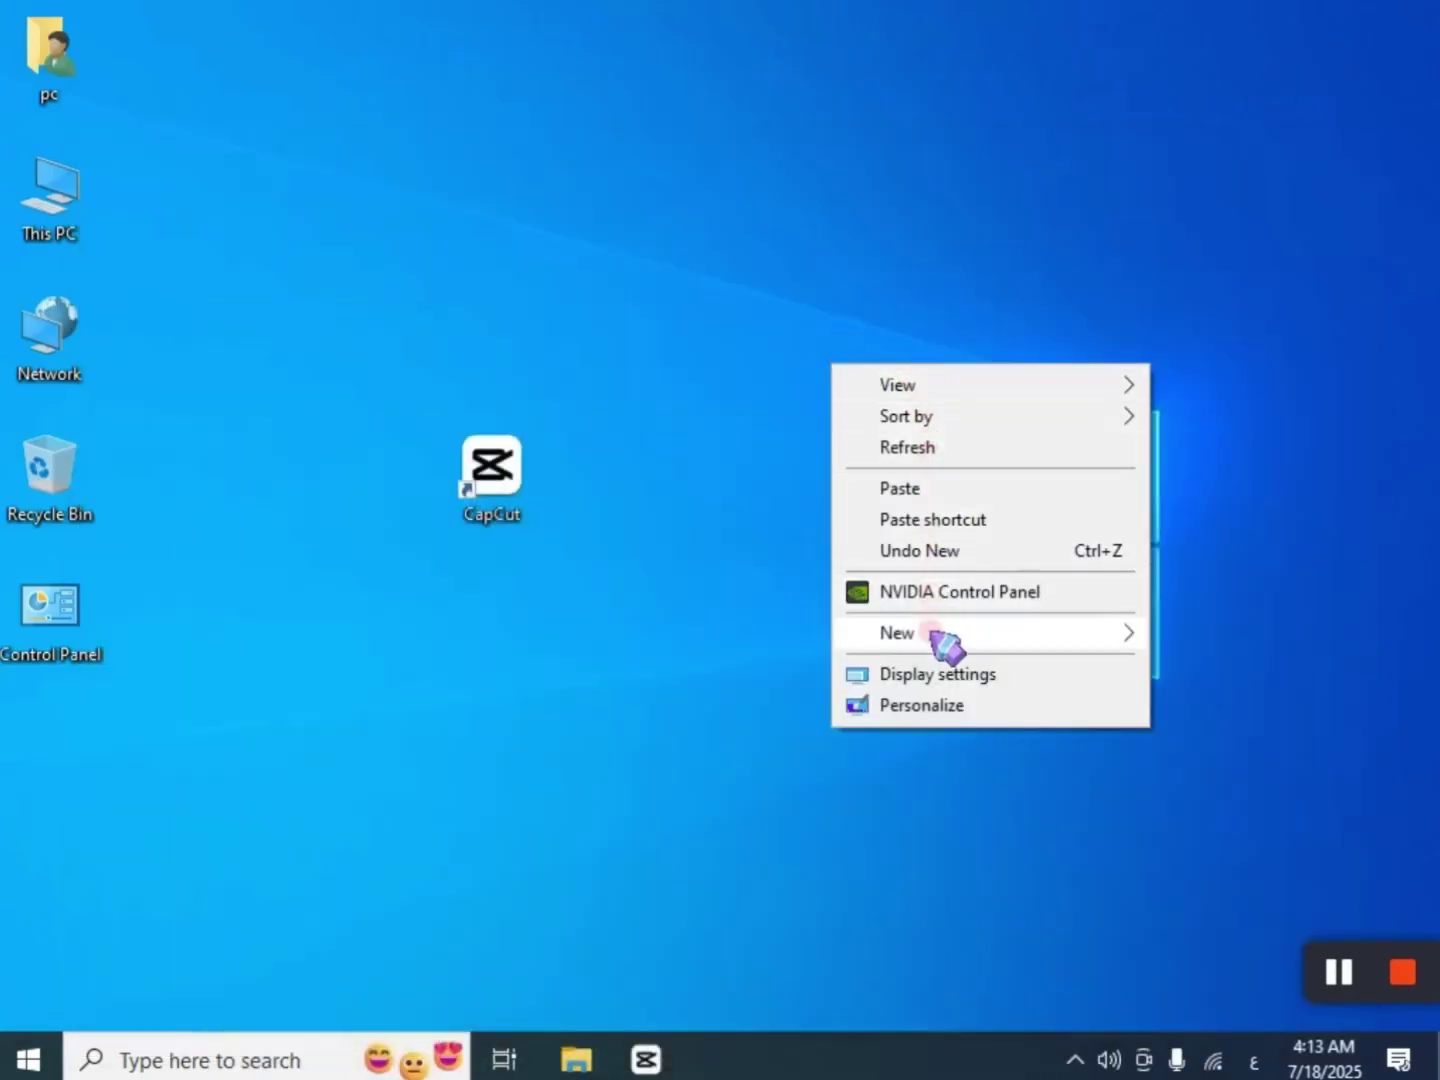
{"action": "mouse_move", "coordinate": [941, 635]}
{"action": "left_click", "coordinate": [560, 926]}
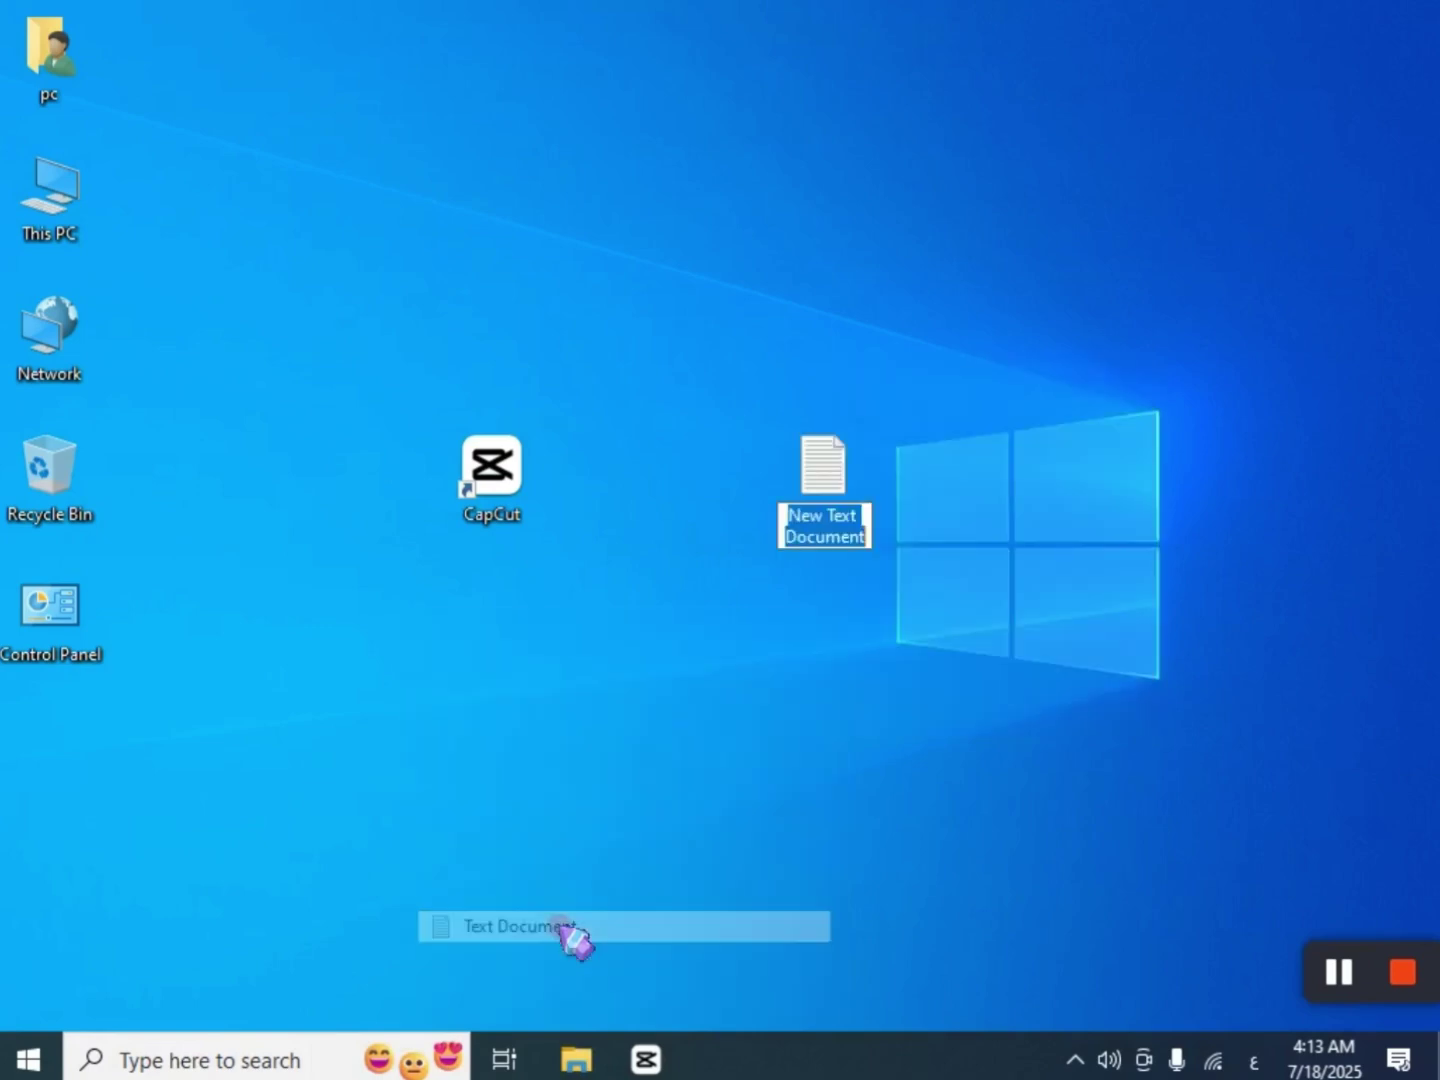
{"action": "double_click", "coordinate": [842, 492]}
{"action": "right_click", "coordinate": [796, 312]}
{"action": "left_click", "coordinate": [886, 430]}
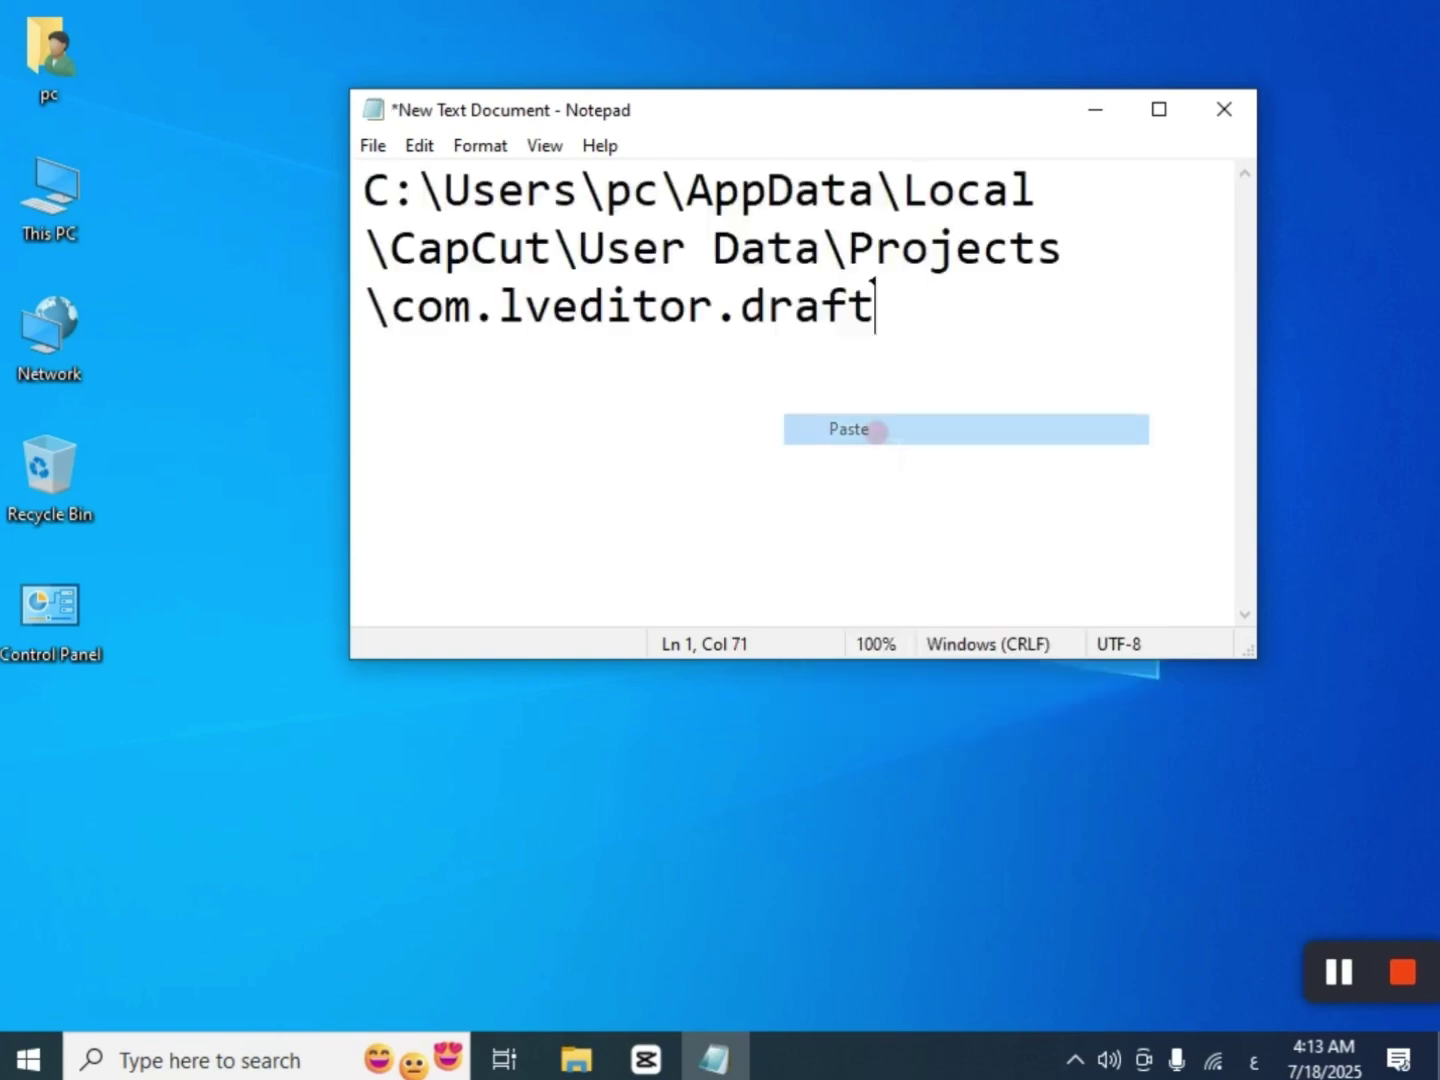
Highlight the pasted path, and close the text document, saving its changes
{"action": "left_click_drag", "start_coordinate": [913, 373], "coordinate": [362, 202]}
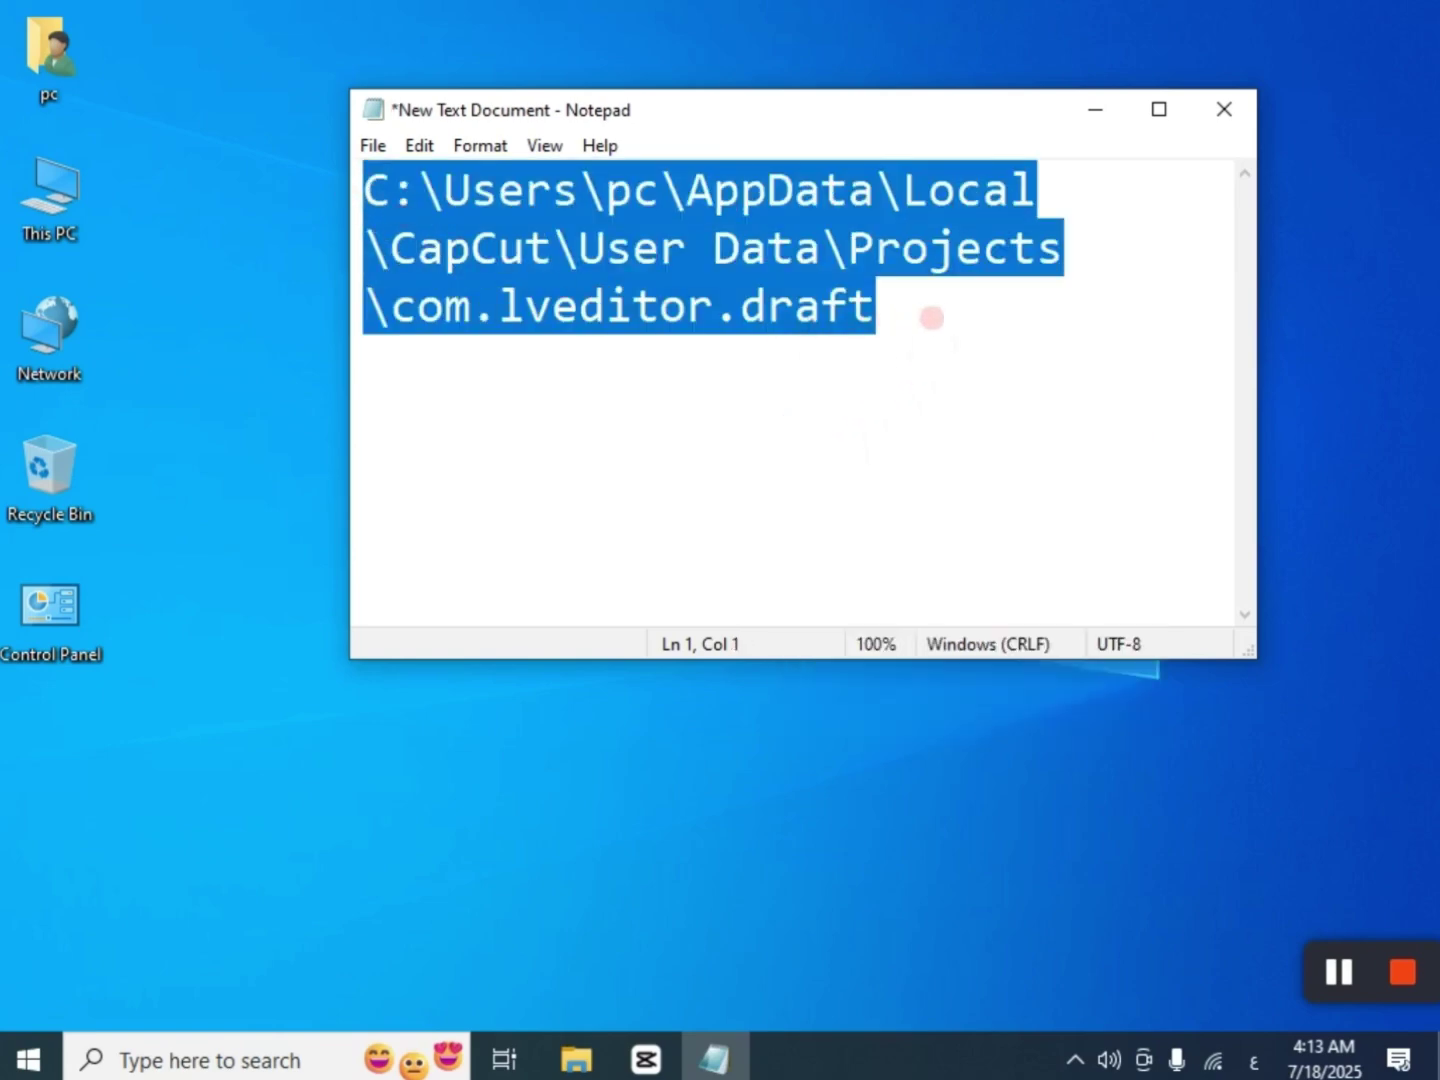
{"action": "left_click", "coordinate": [931, 319]}
{"action": "left_click_drag", "start_coordinate": [880, 305], "coordinate": [347, 200]}
{"action": "left_click", "coordinate": [1229, 124]}
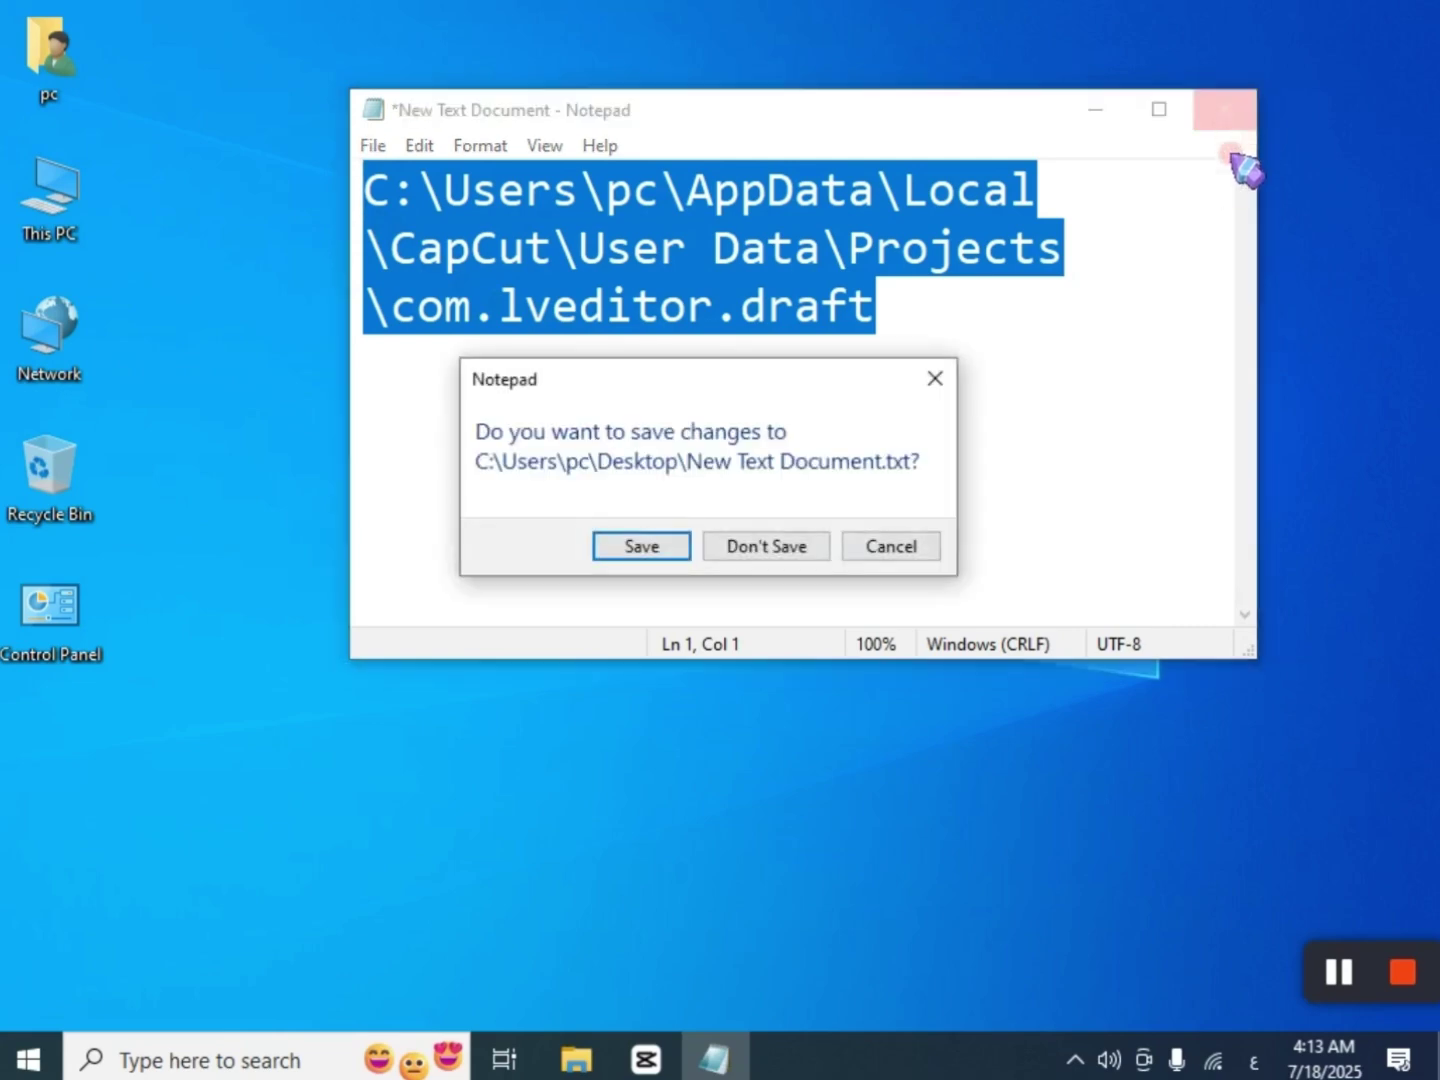
{"action": "left_click", "coordinate": [661, 548]}
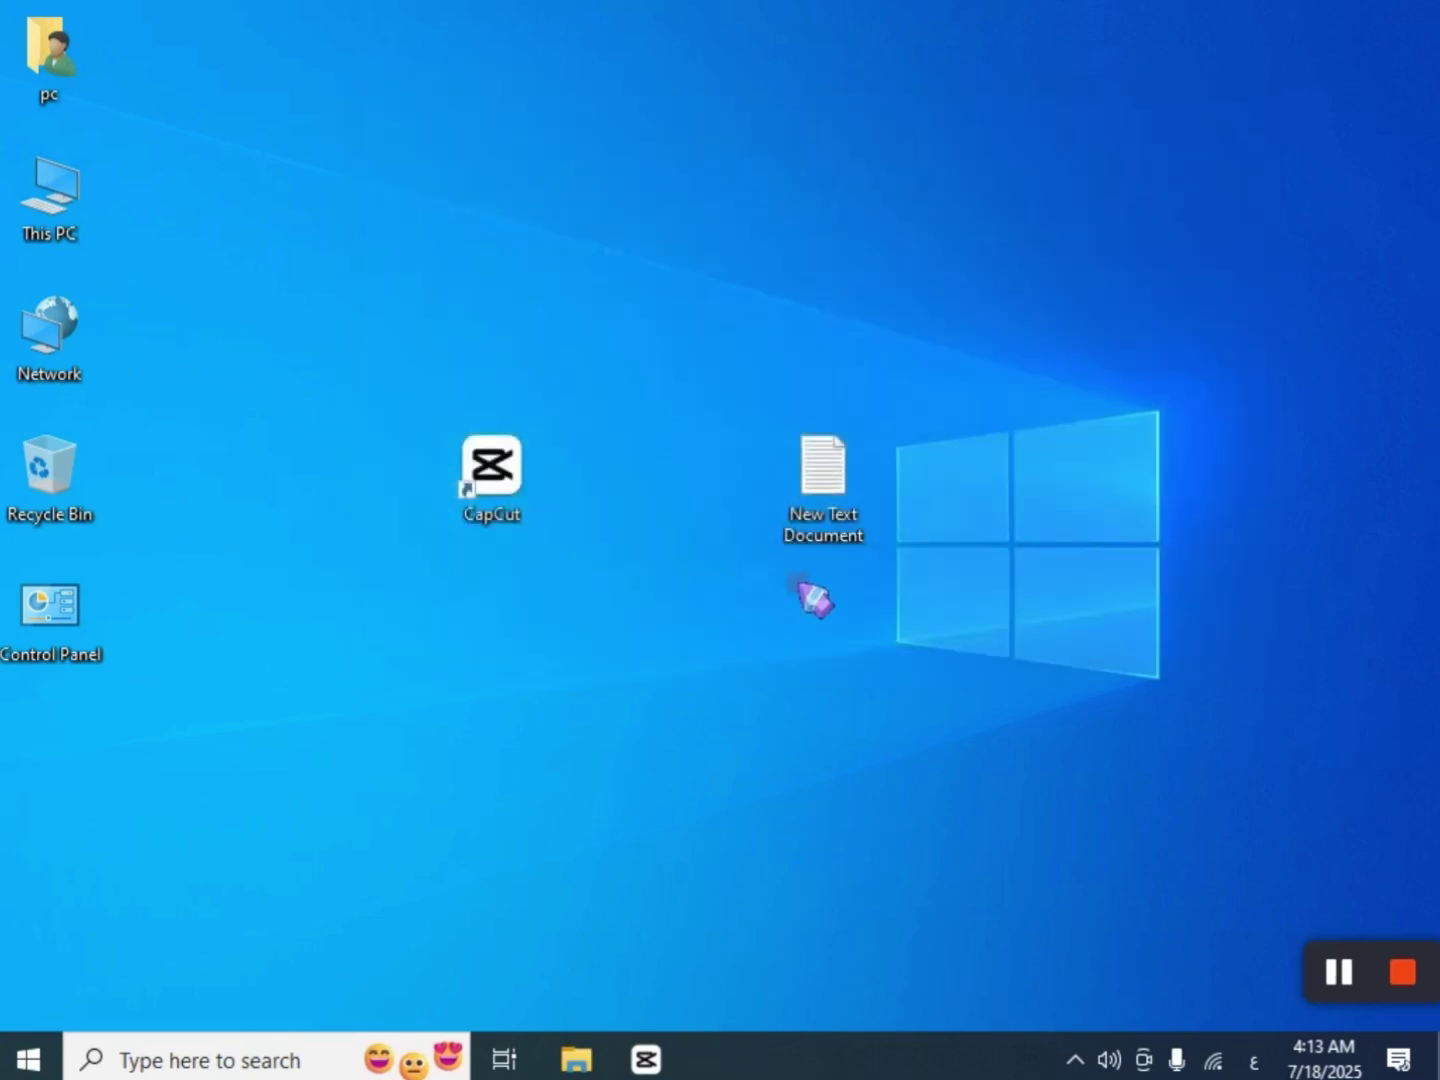
Reopen the text document to check the saved path, close it and refresh the desktop
{"action": "double_click", "coordinate": [851, 506]}
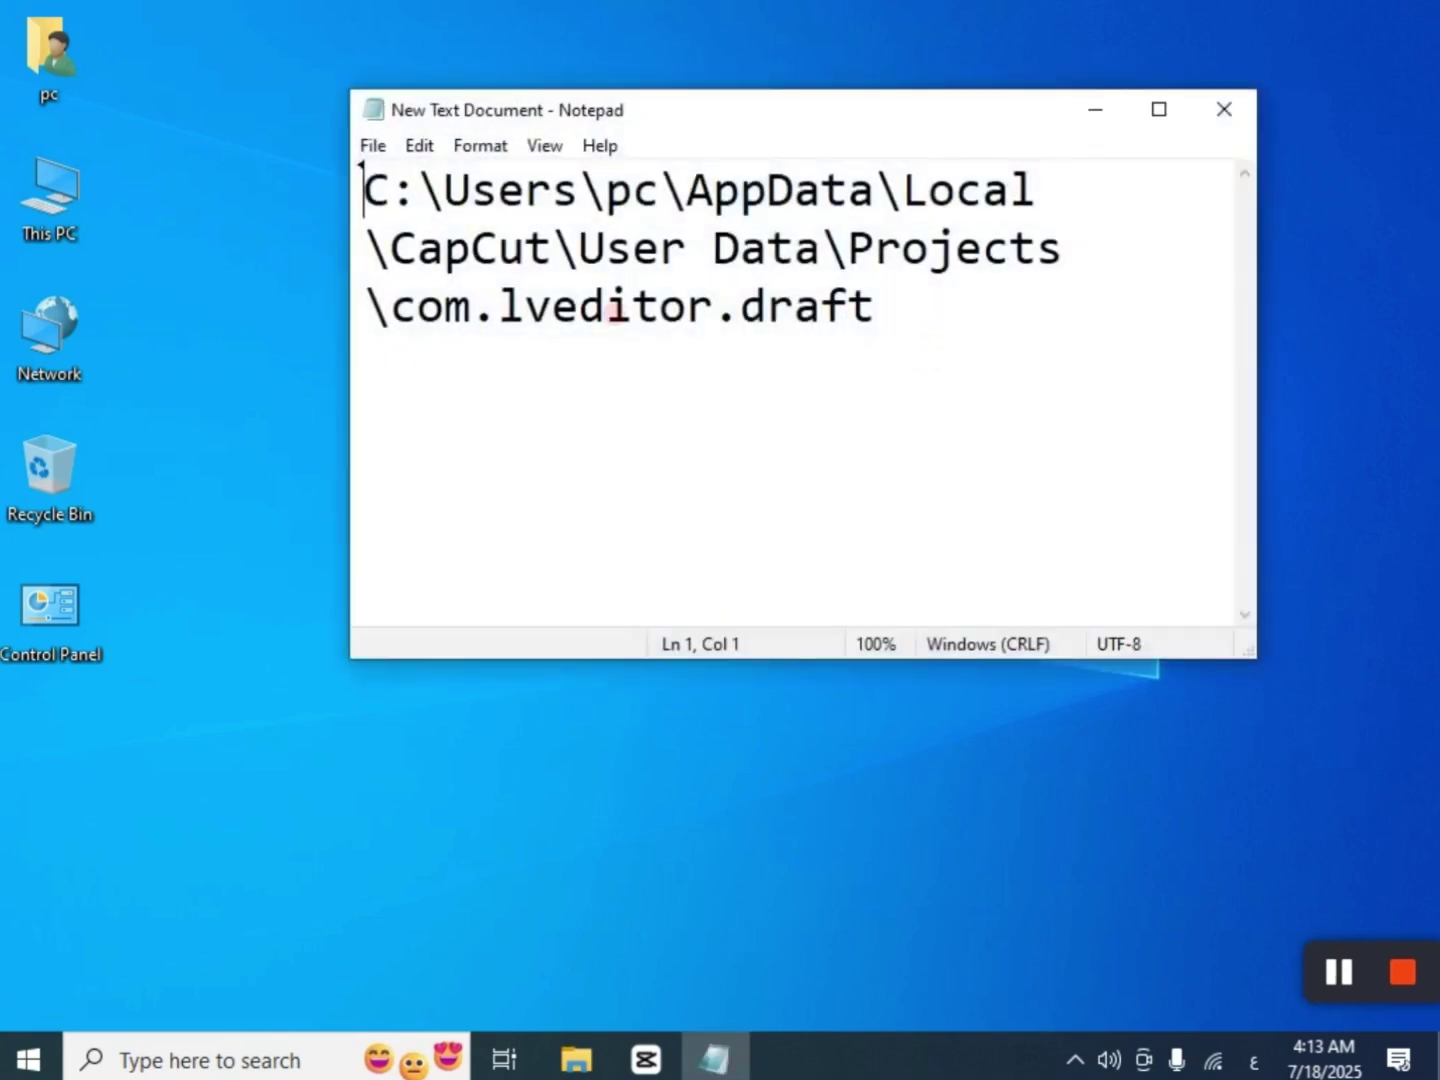
{"action": "left_click", "coordinate": [1227, 112]}
{"action": "right_click", "coordinate": [1030, 488]}
{"action": "left_click", "coordinate": [1101, 578]}
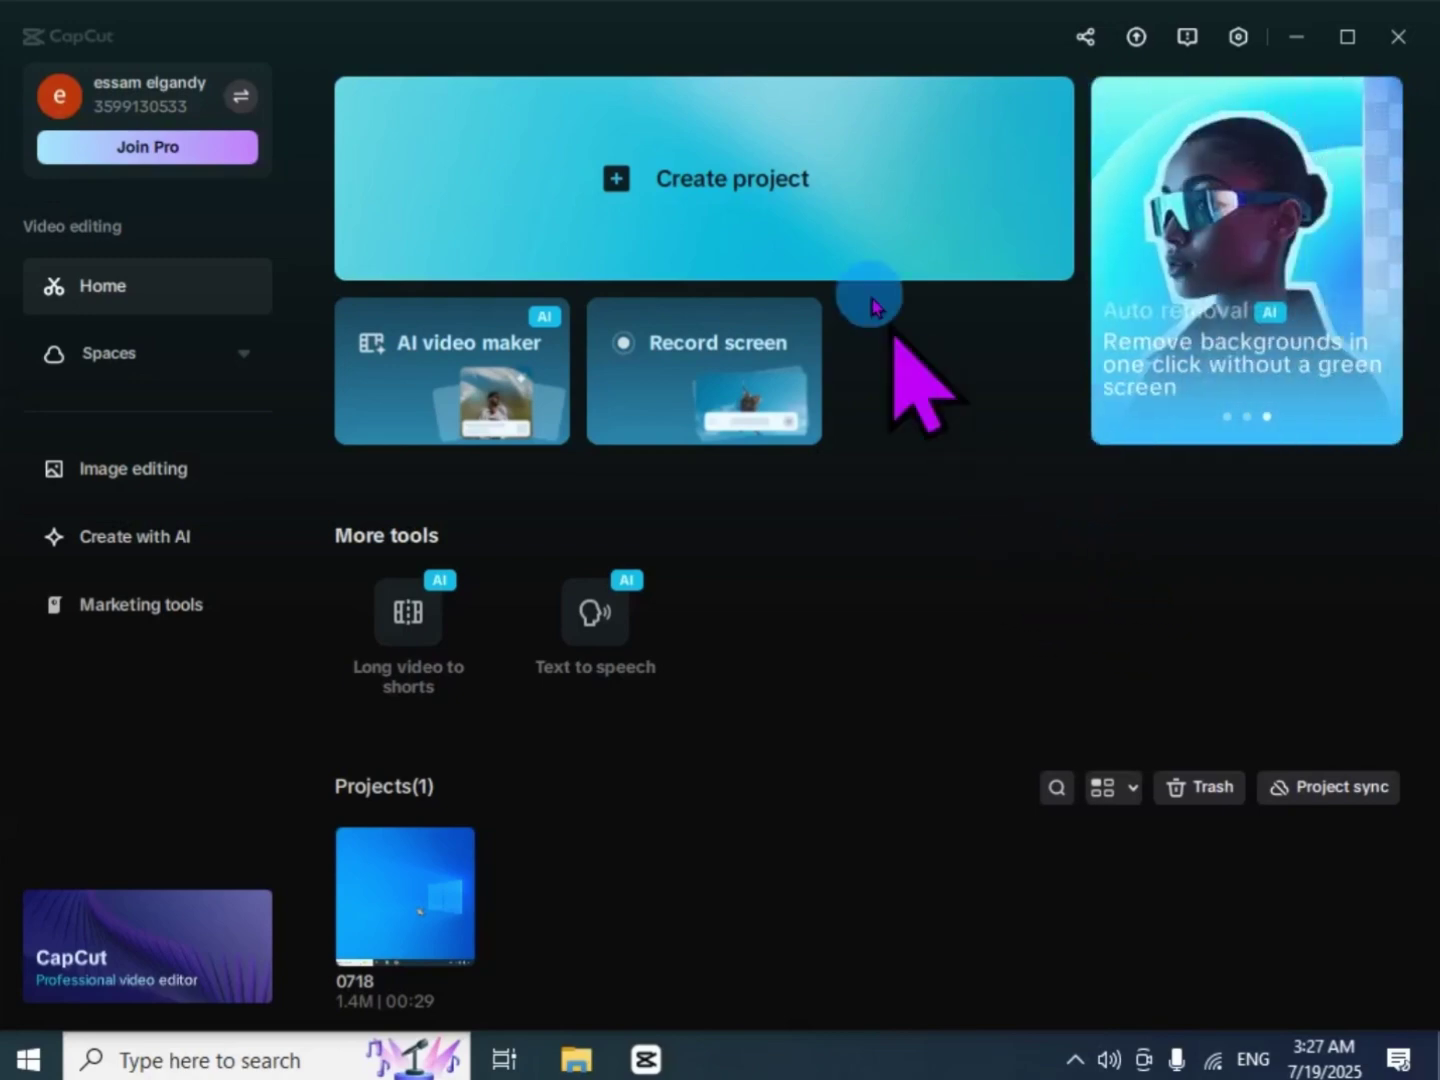
Create a new video project in CapCut
{"action": "left_click", "coordinate": [734, 220]}
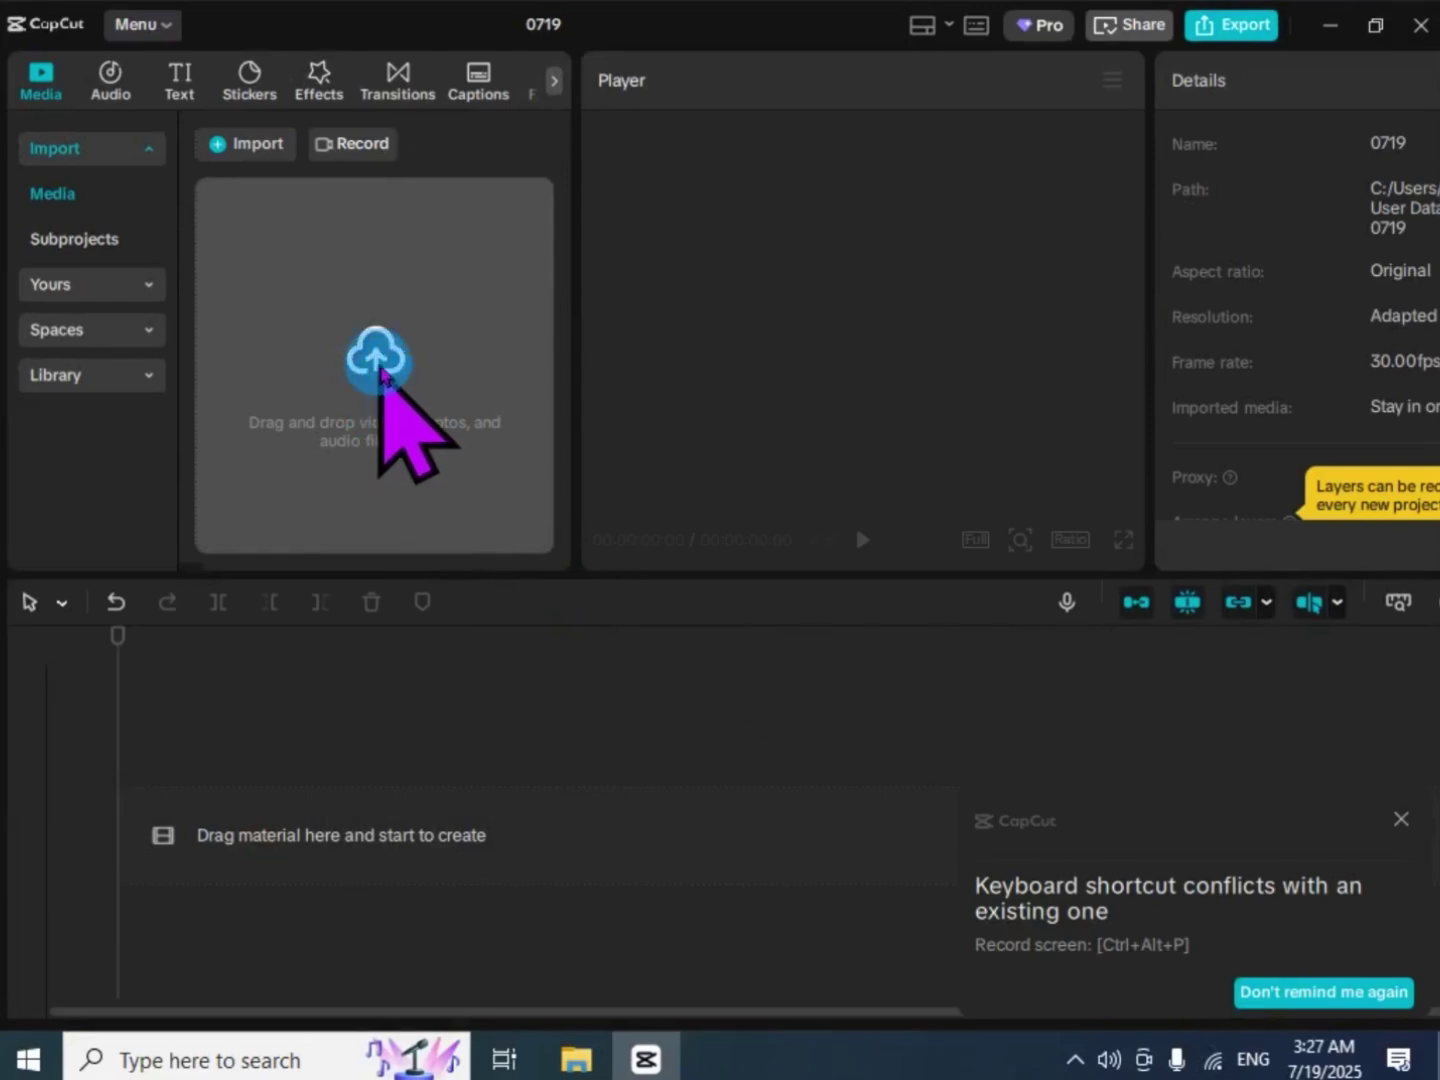
{"action": "left_click", "coordinate": [381, 368]}
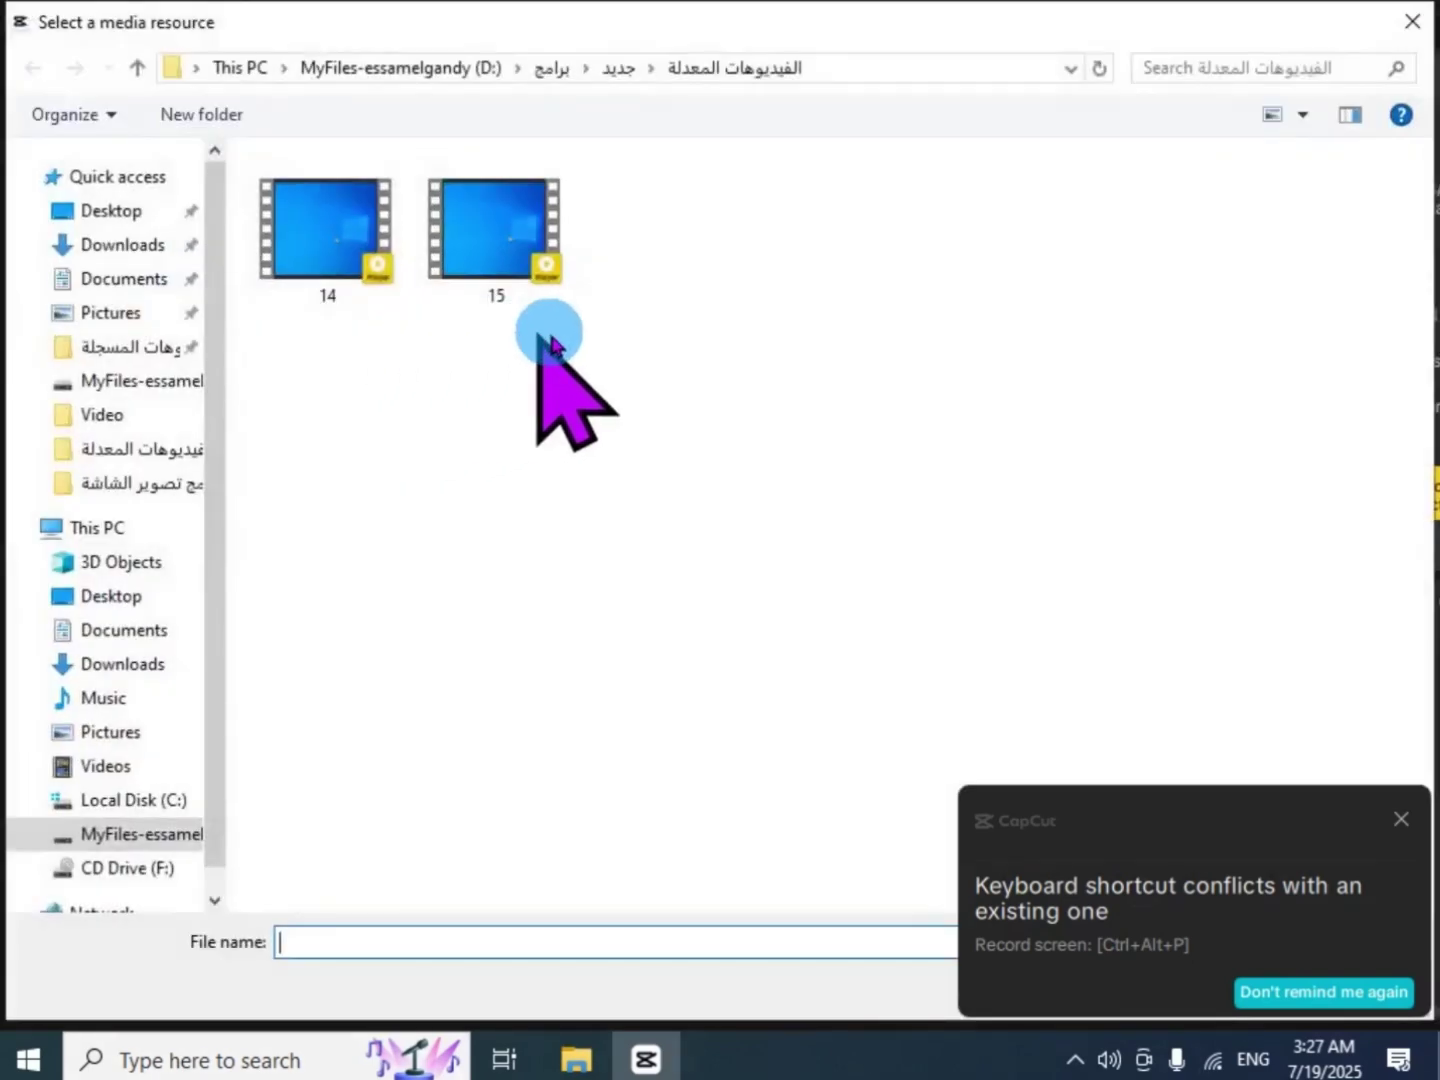
{"action": "left_click_drag", "start_coordinate": [563, 321], "coordinate": [364, 291]}
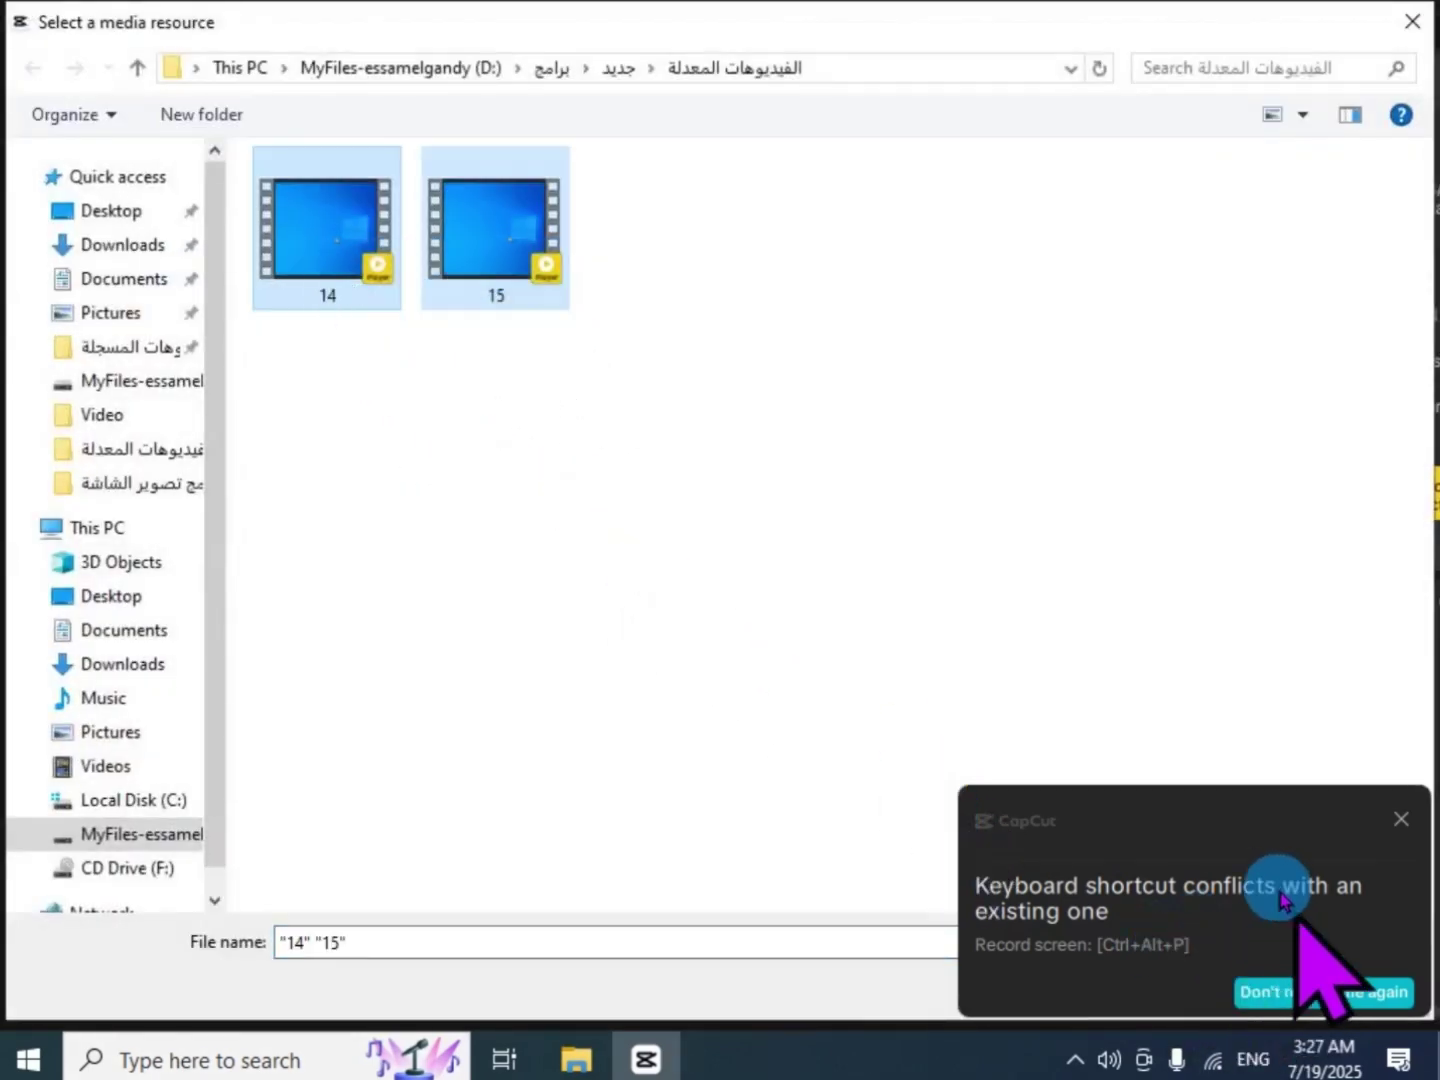
{"action": "left_click", "coordinate": [1412, 18]}
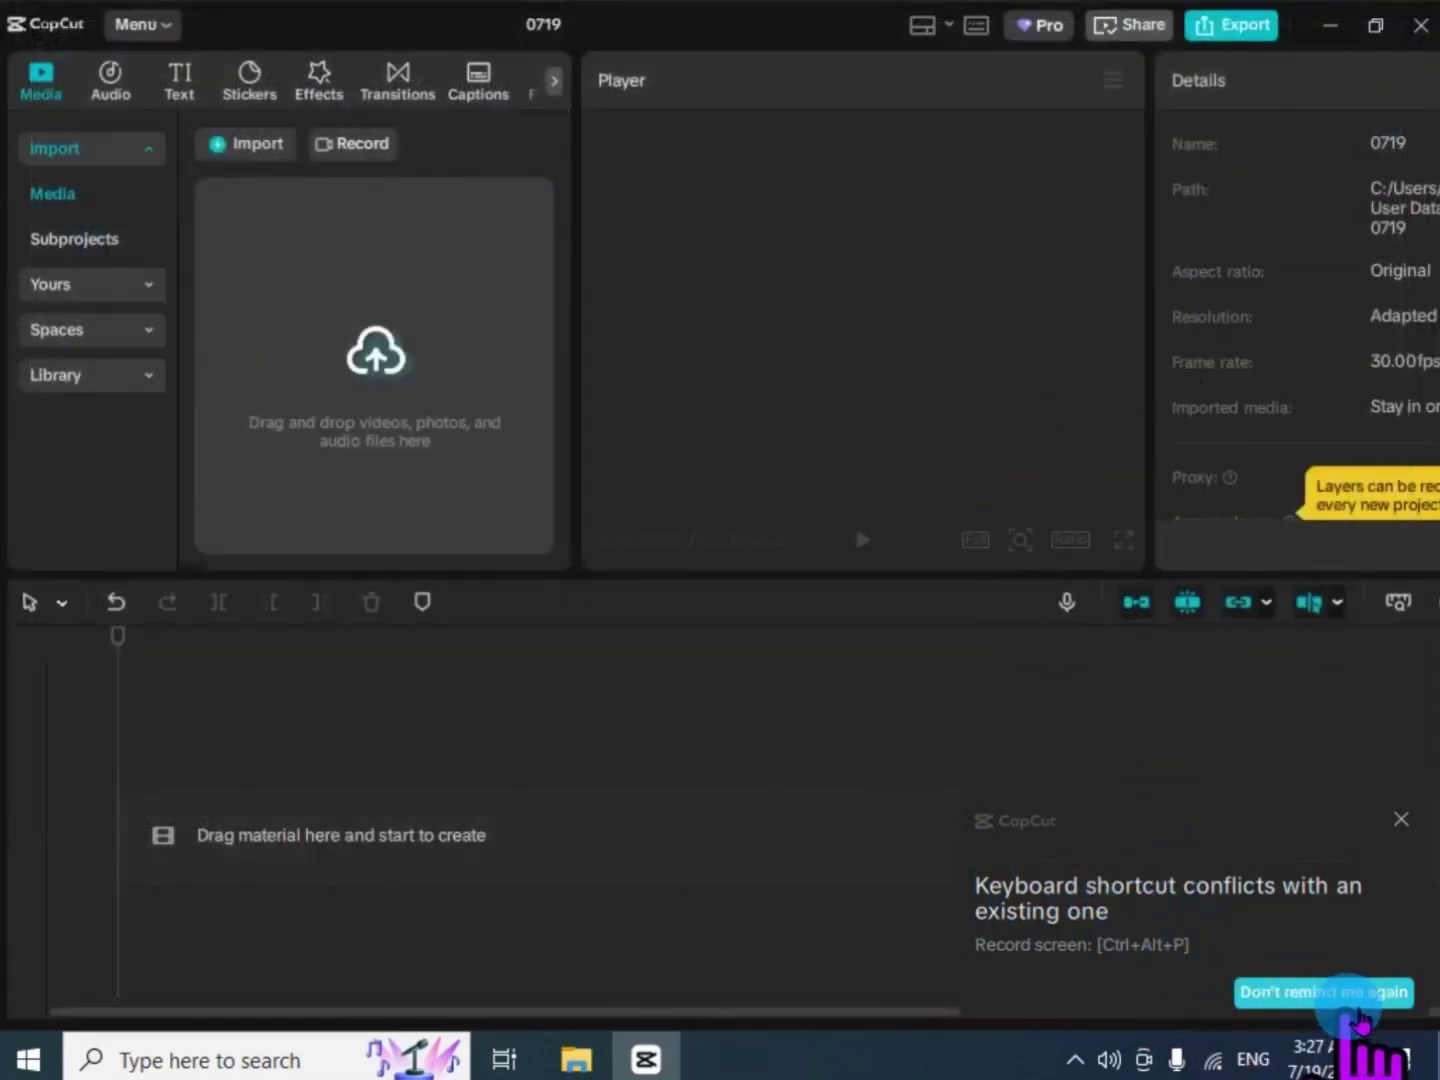
Dismiss the shortcut conflict reminder for good, and import videos 14 and 15 onto the timeline
{"action": "left_click", "coordinate": [1352, 993]}
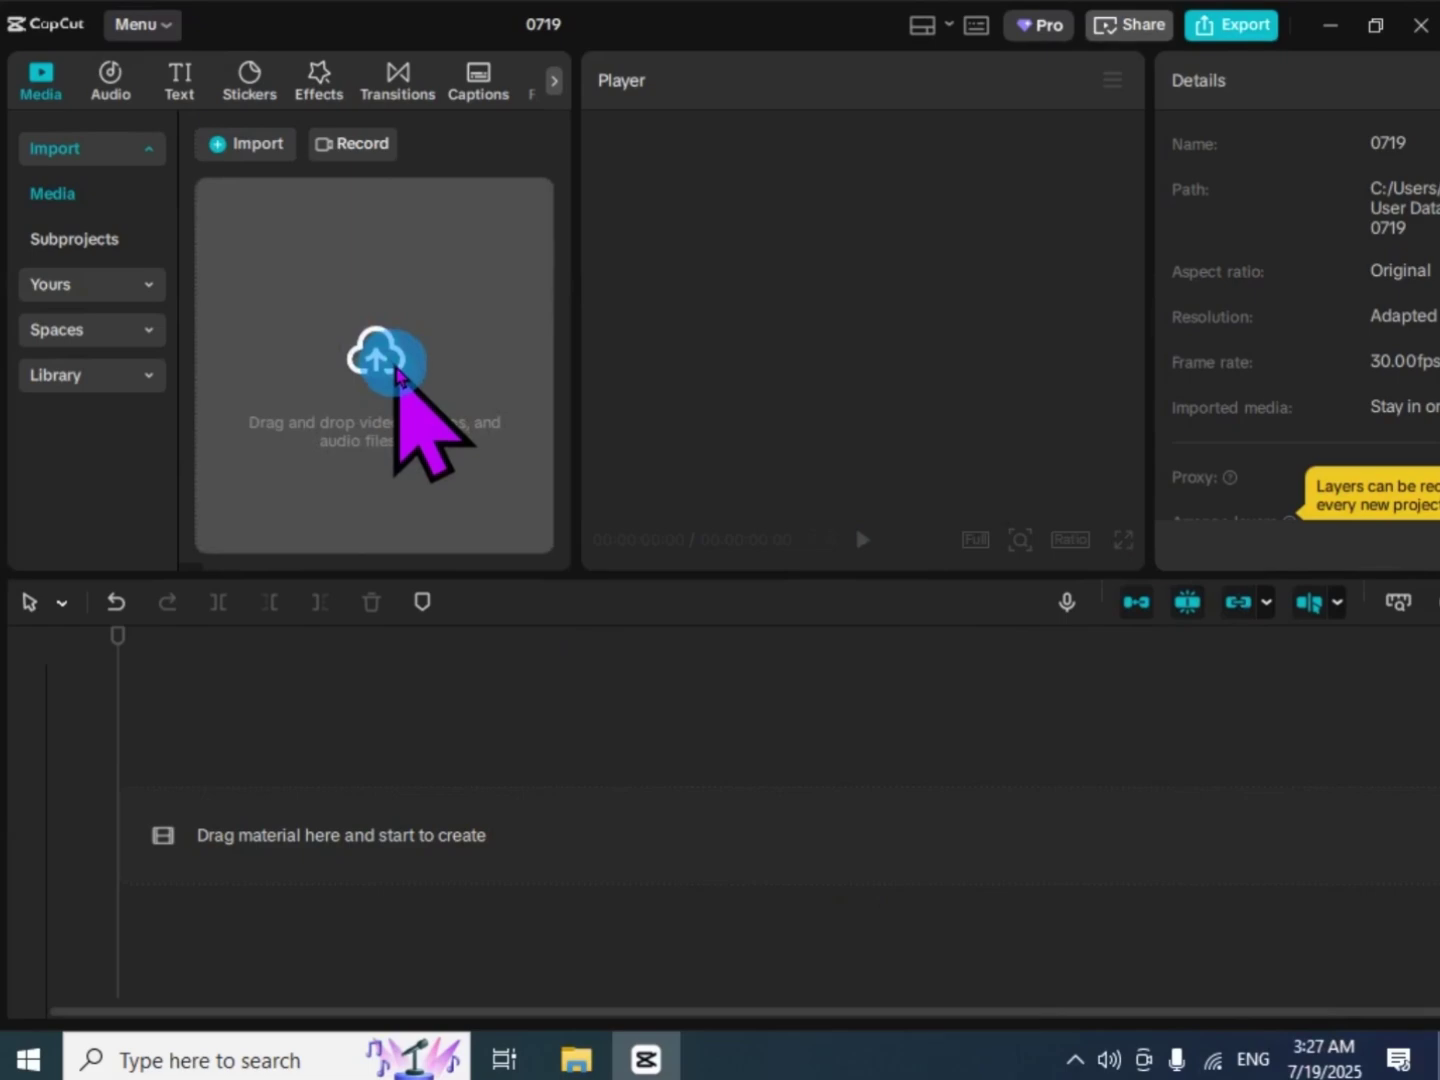
{"action": "left_click", "coordinate": [398, 367]}
{"action": "left_click_drag", "start_coordinate": [637, 370], "coordinate": [239, 197]}
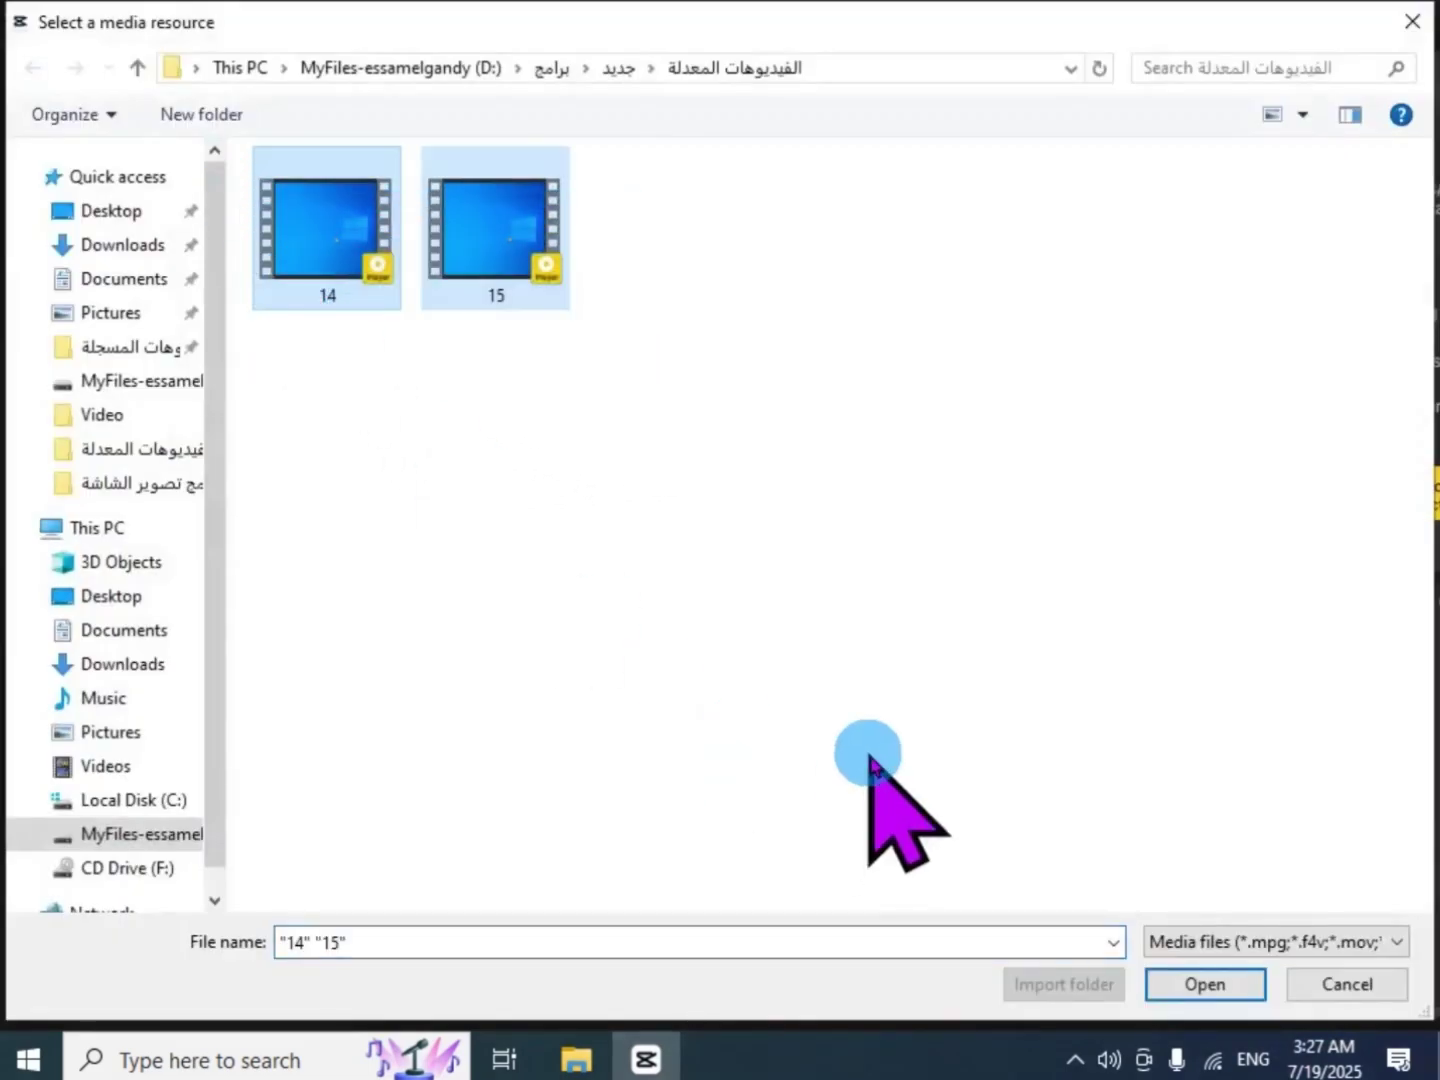
{"action": "left_click", "coordinate": [1201, 986]}
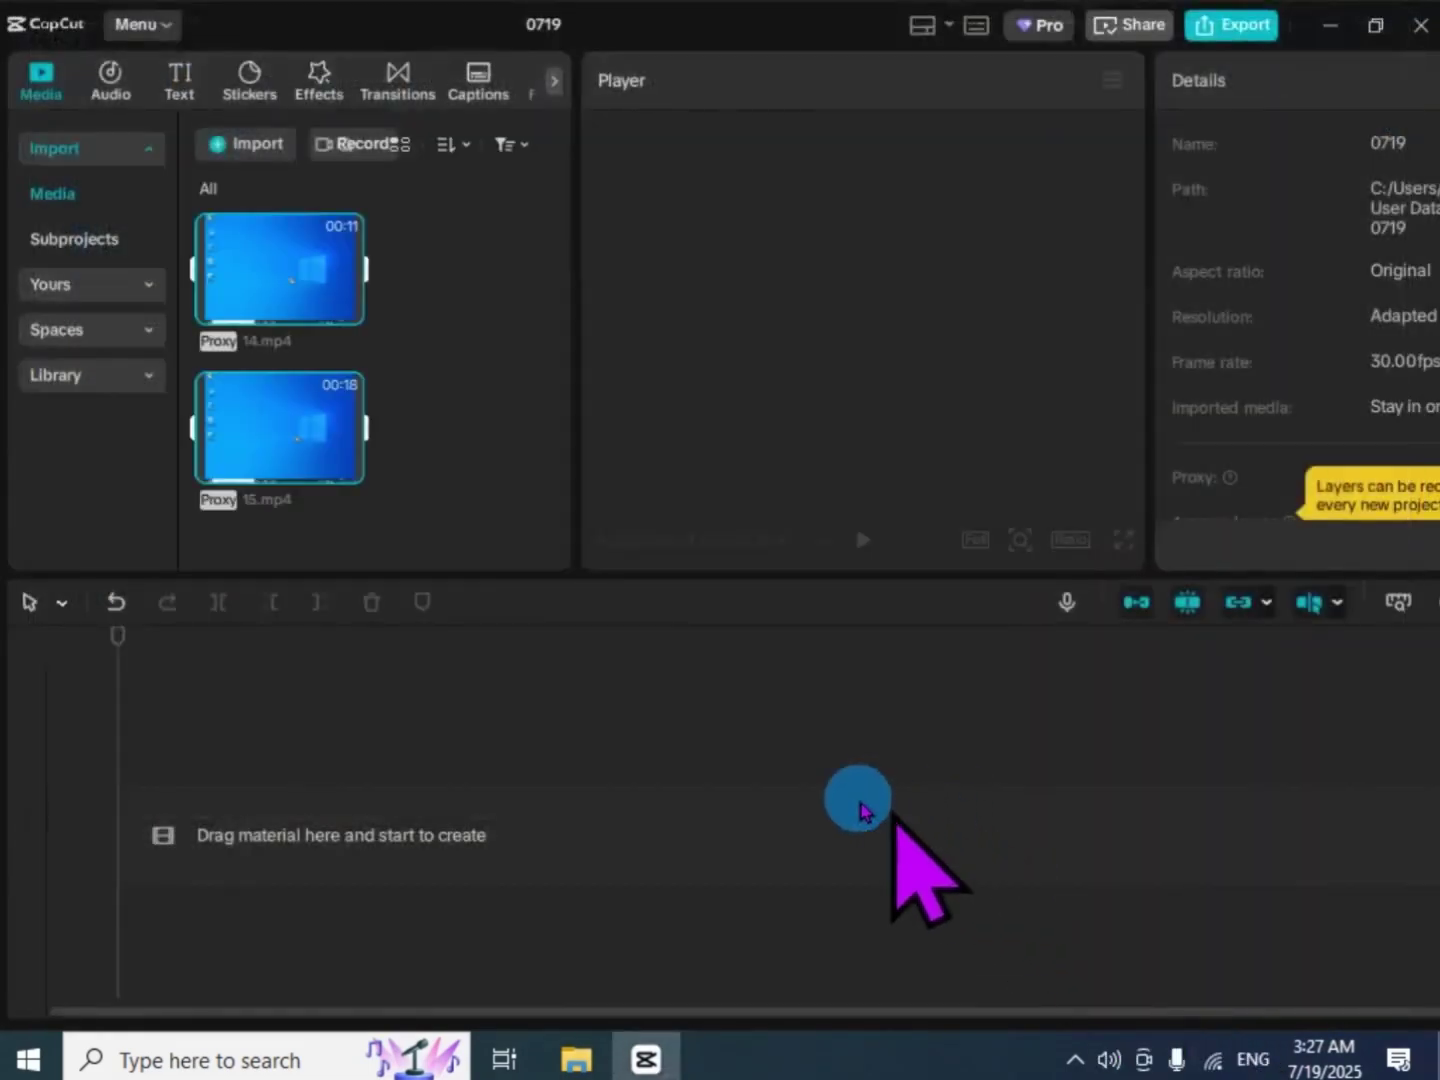
{"action": "left_click_drag", "start_coordinate": [301, 470], "coordinate": [546, 869]}
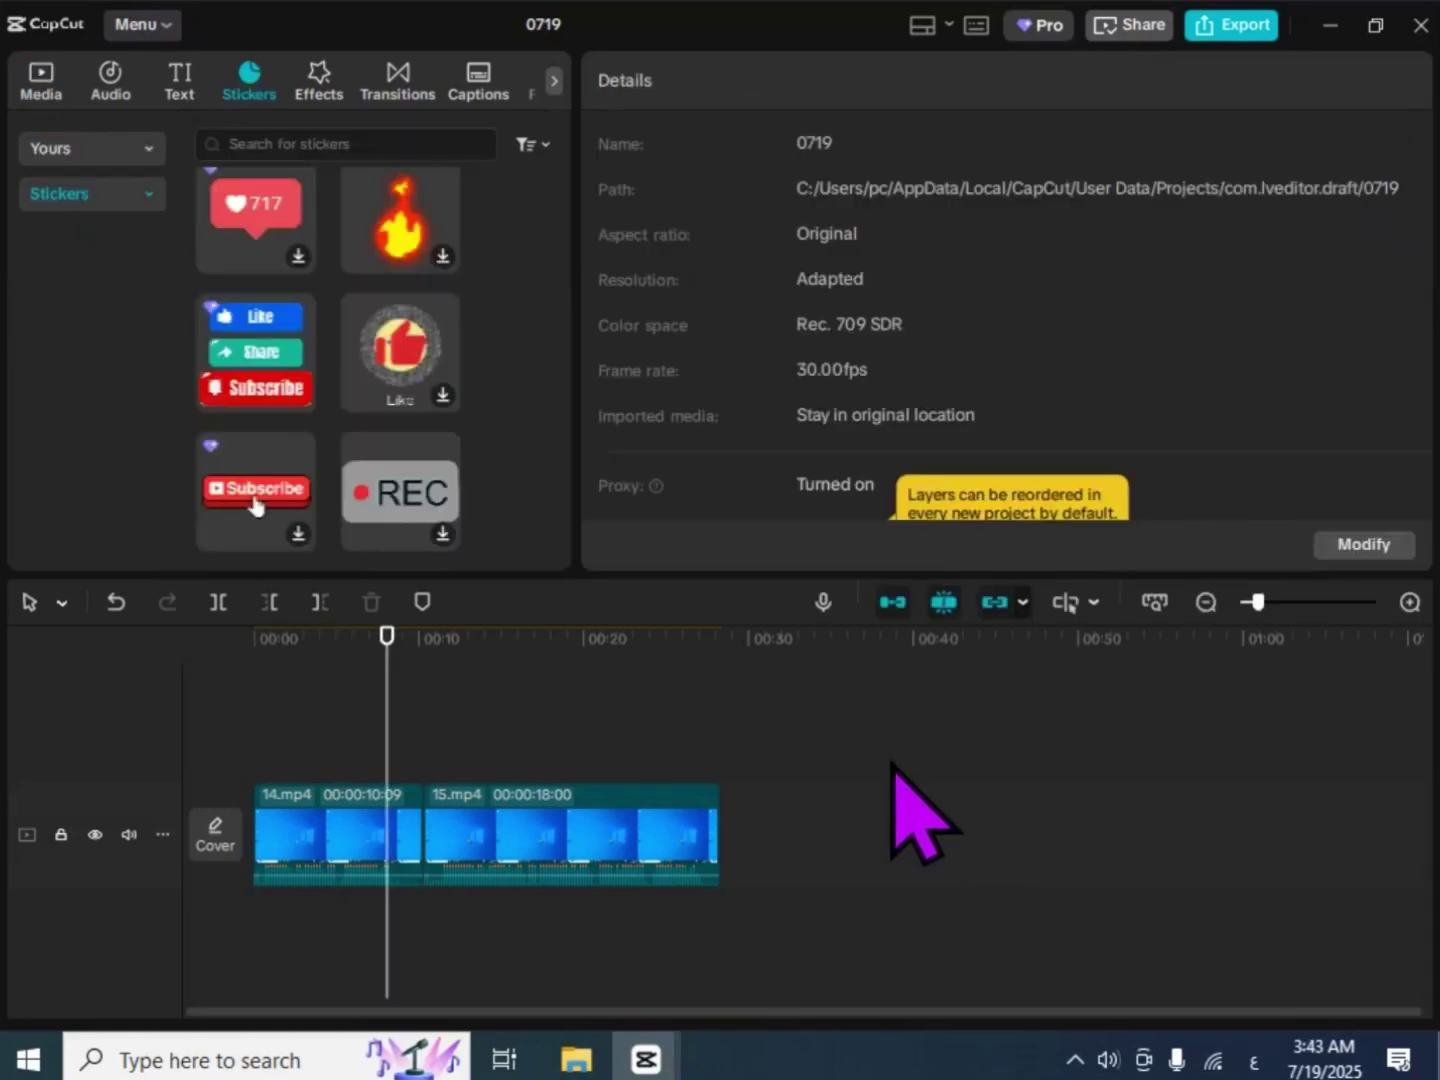
Add the trending LIKE/SUBSCRIBE text template above clip 14.mp4, starting about 3 seconds into the timeline
{"action": "left_click", "coordinate": [180, 78]}
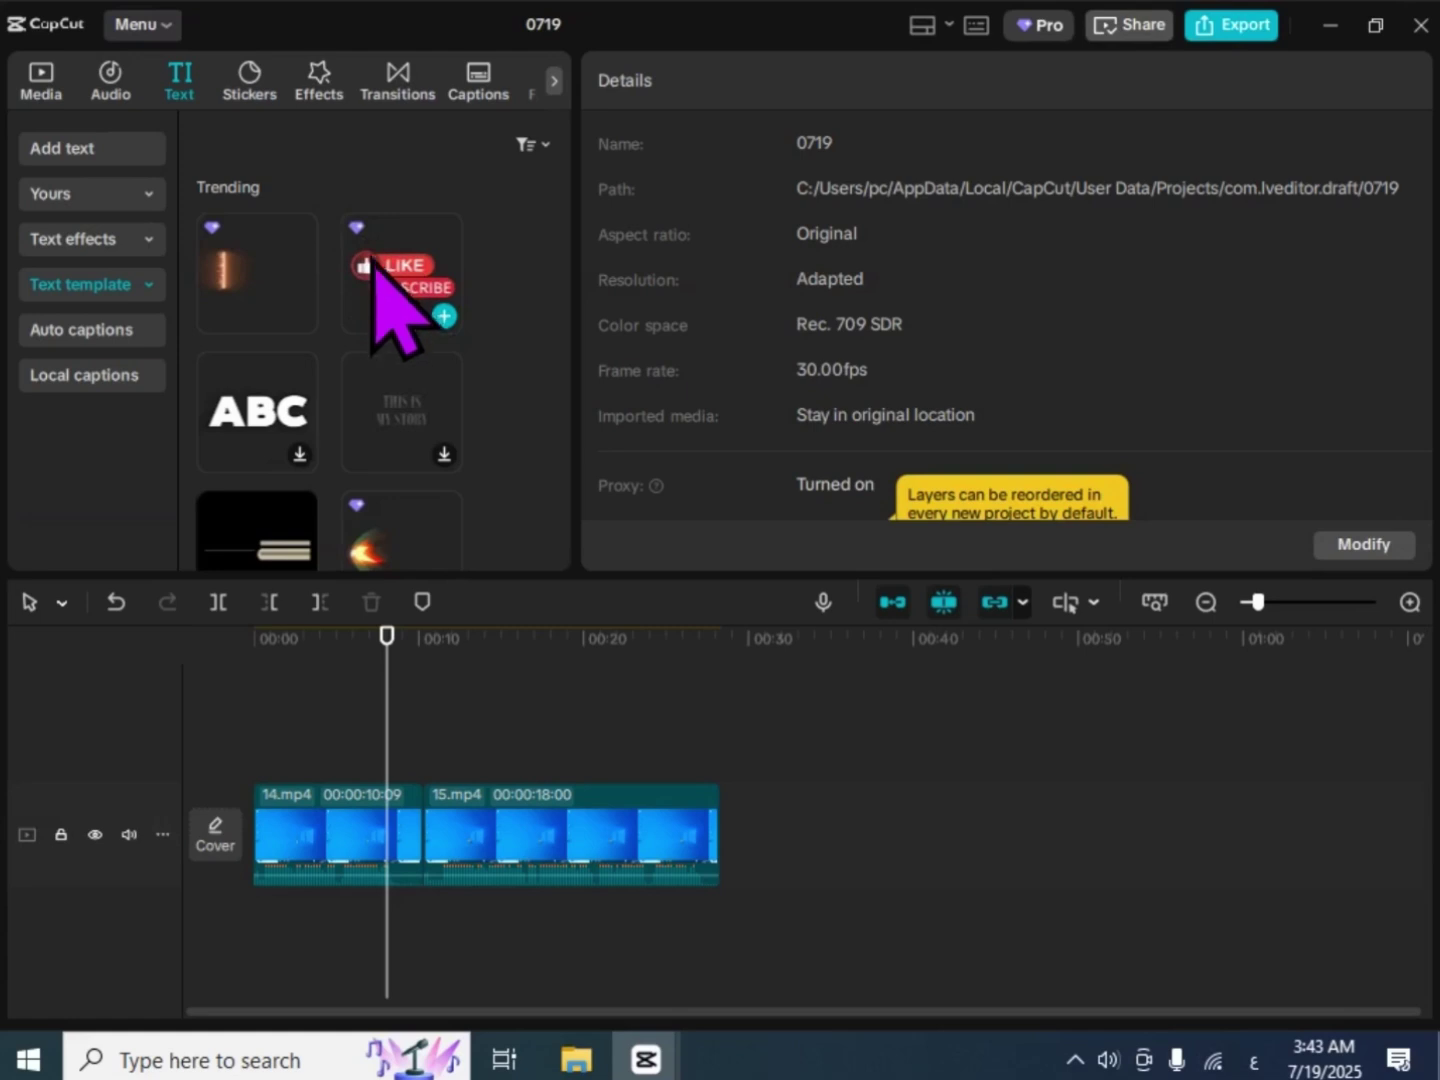
{"action": "left_click_drag", "start_coordinate": [400, 290], "coordinate": [310, 750]}
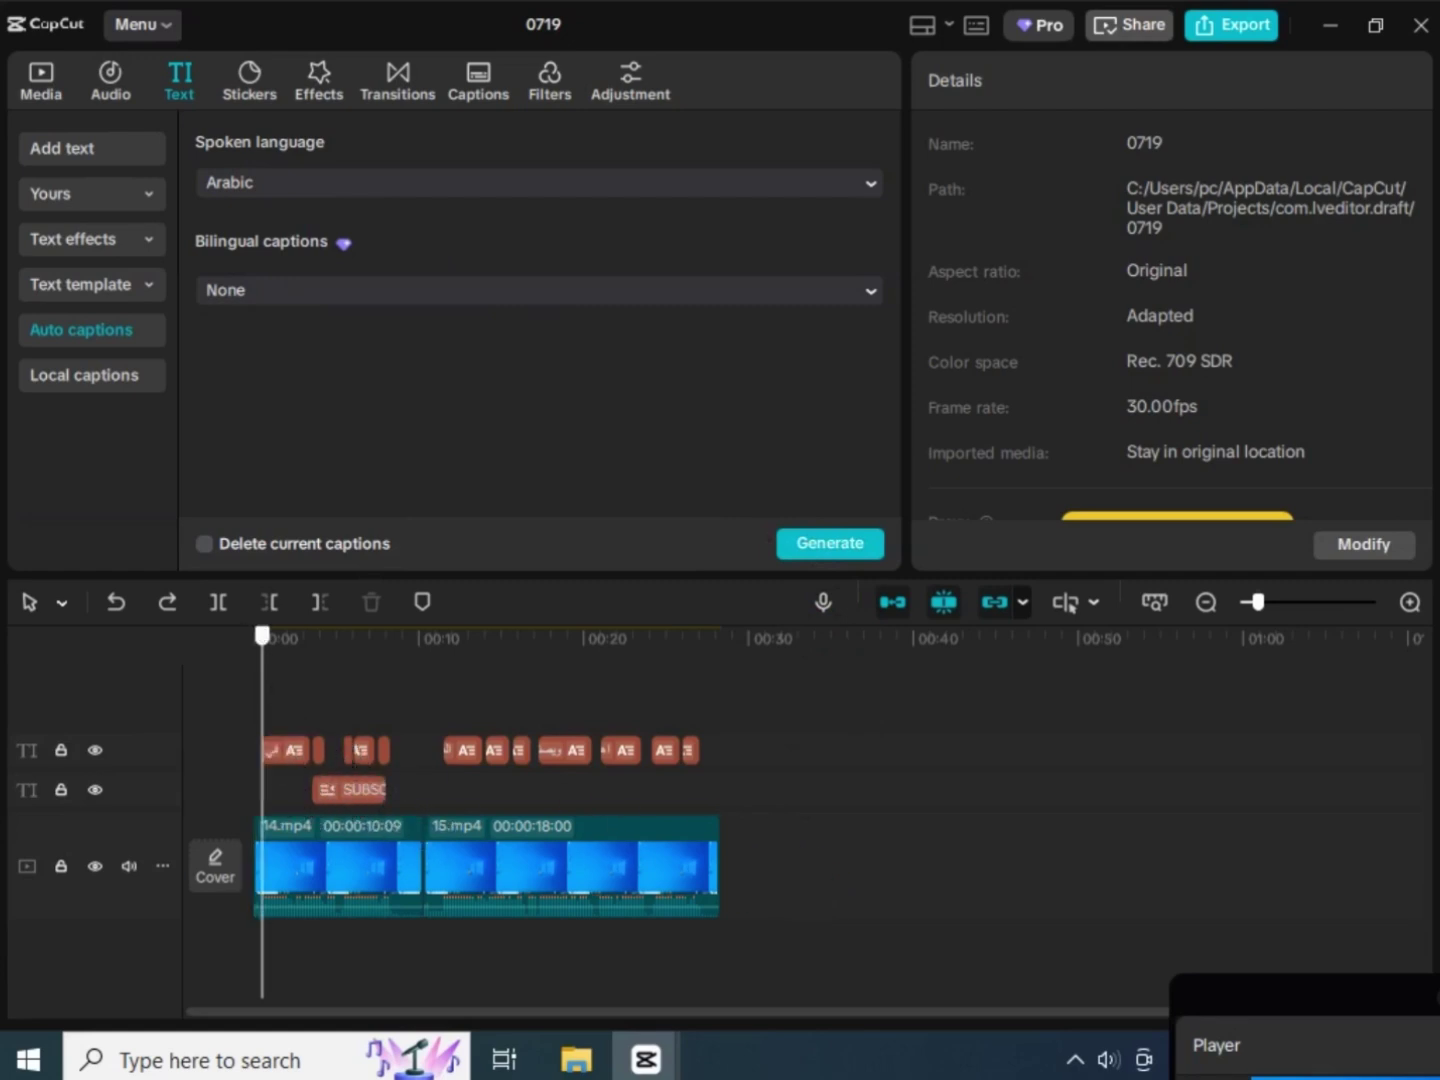
Check the text of the first auto-generated Arabic caption and of the captions at about 7 and 10 seconds
{"action": "left_click", "coordinate": [284, 750]}
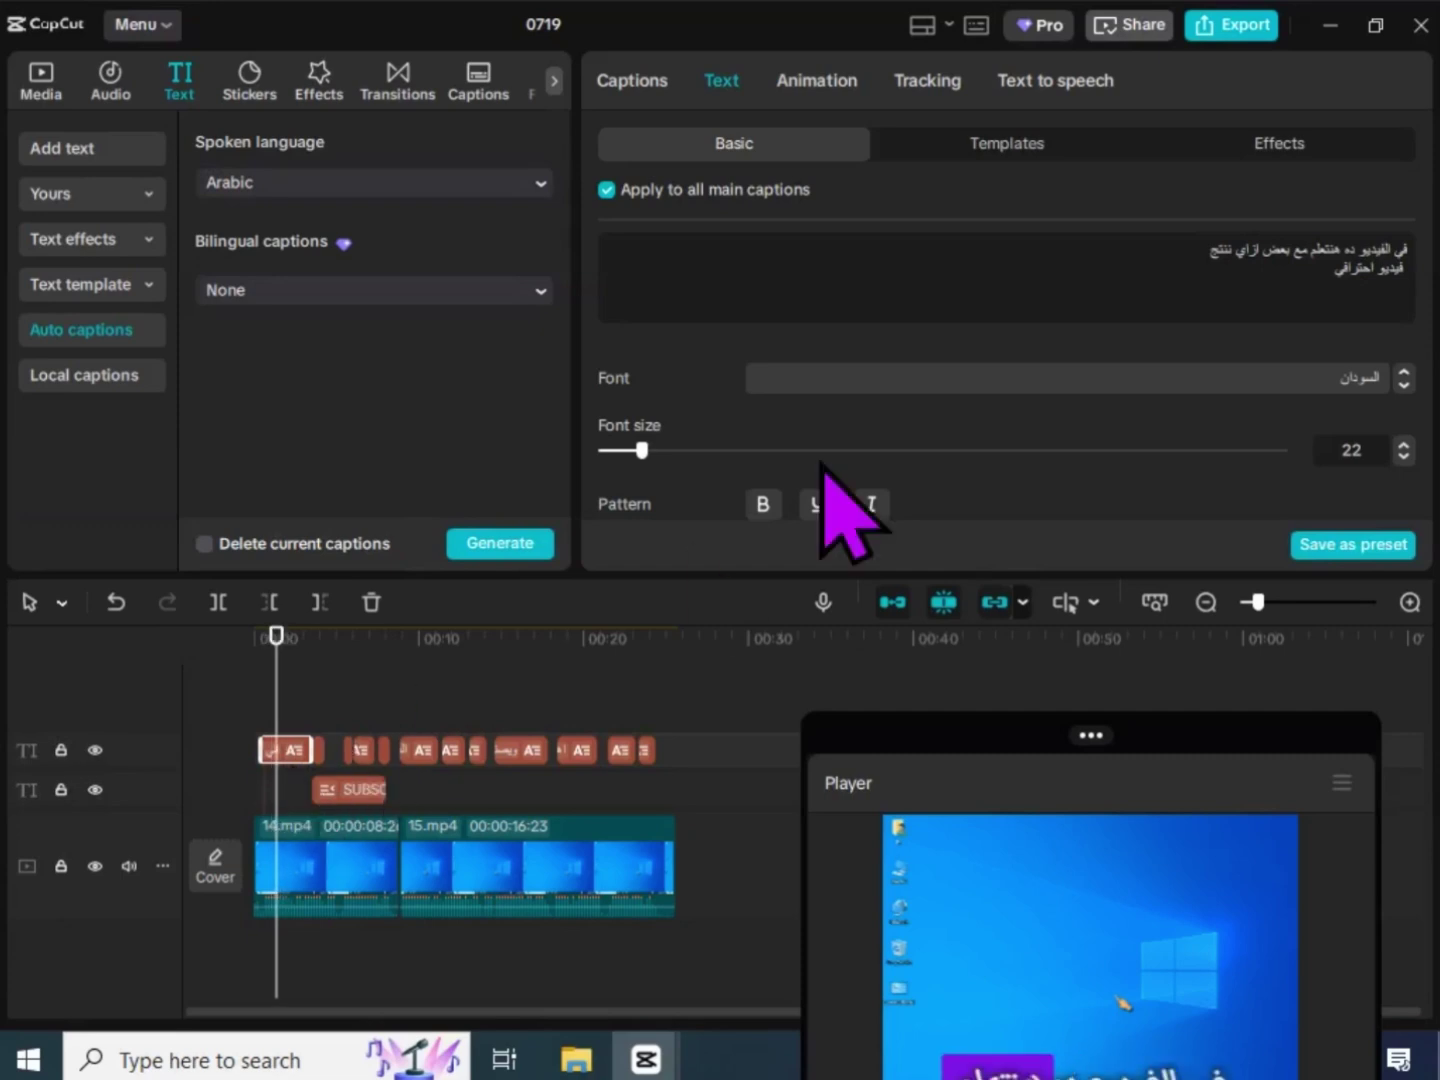
{"action": "left_click", "coordinate": [1262, 257]}
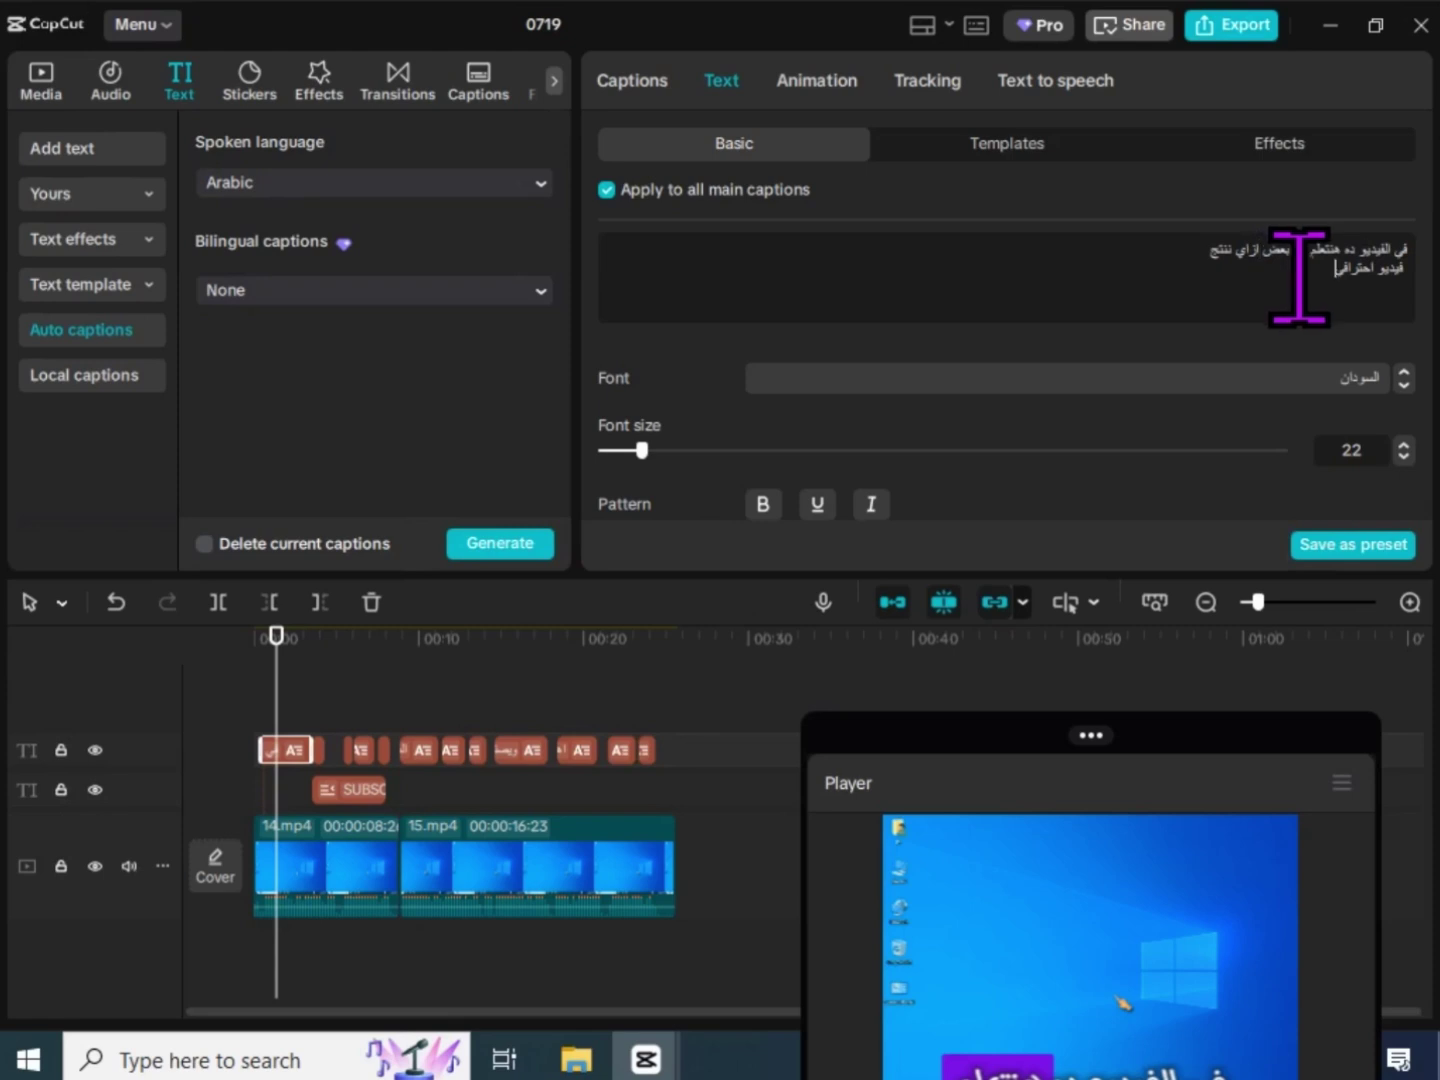
{"action": "type", "text": "مع"}
{"action": "left_click_drag", "start_coordinate": [1280, 284], "coordinate": [1410, 249]}
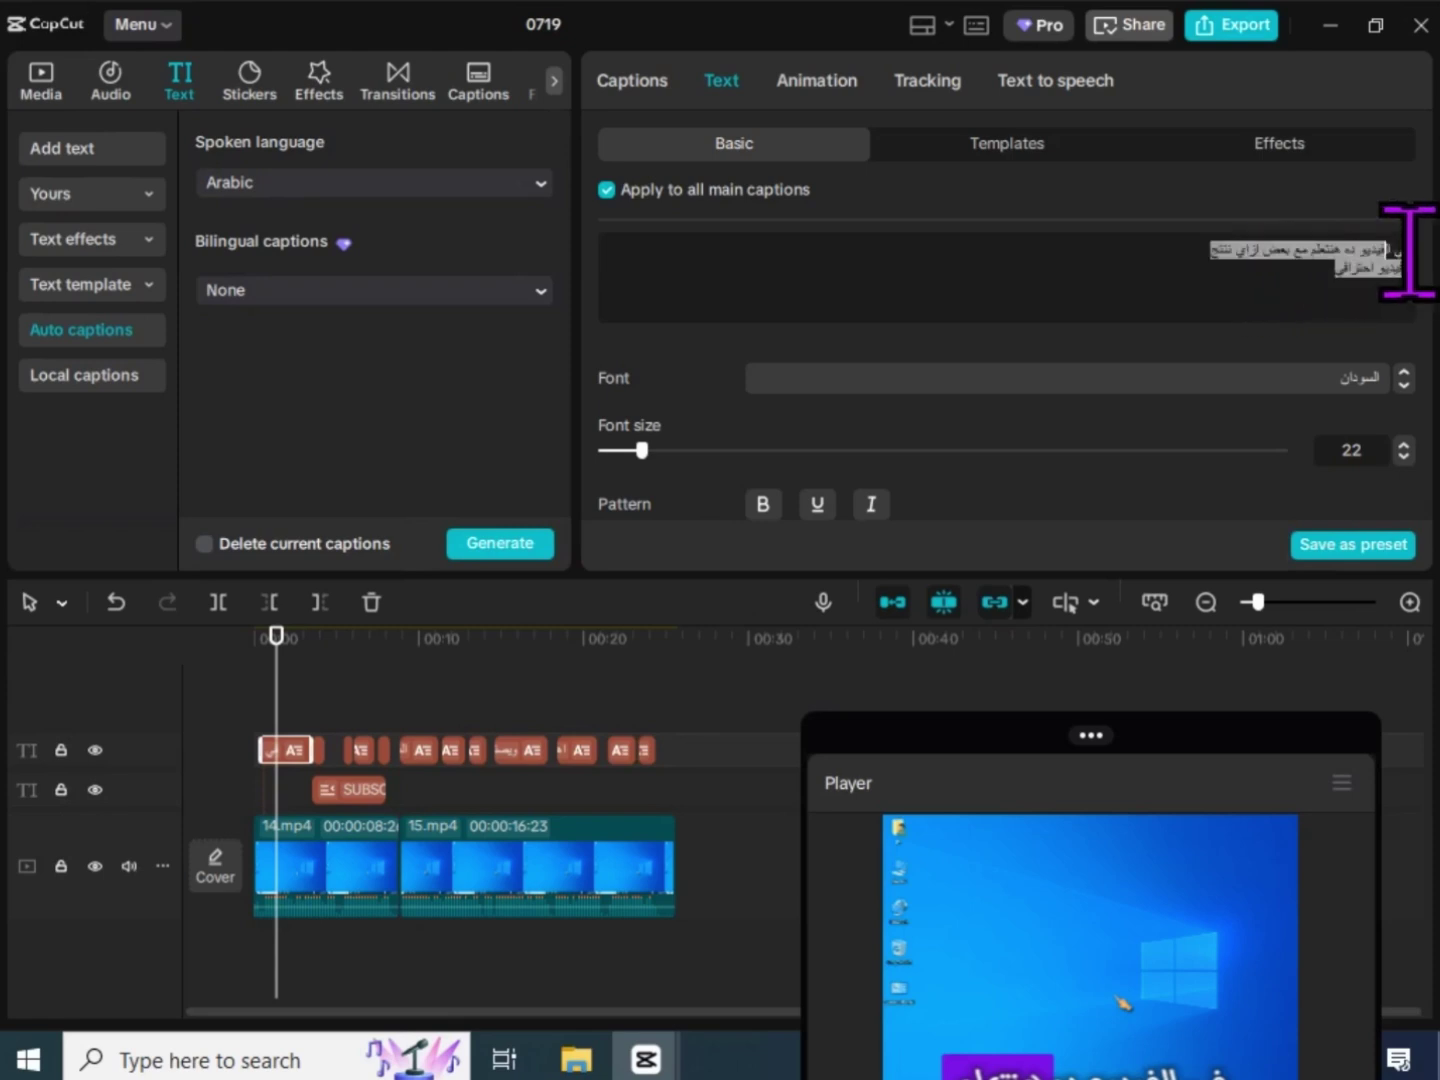
{"action": "left_click", "coordinate": [1319, 263]}
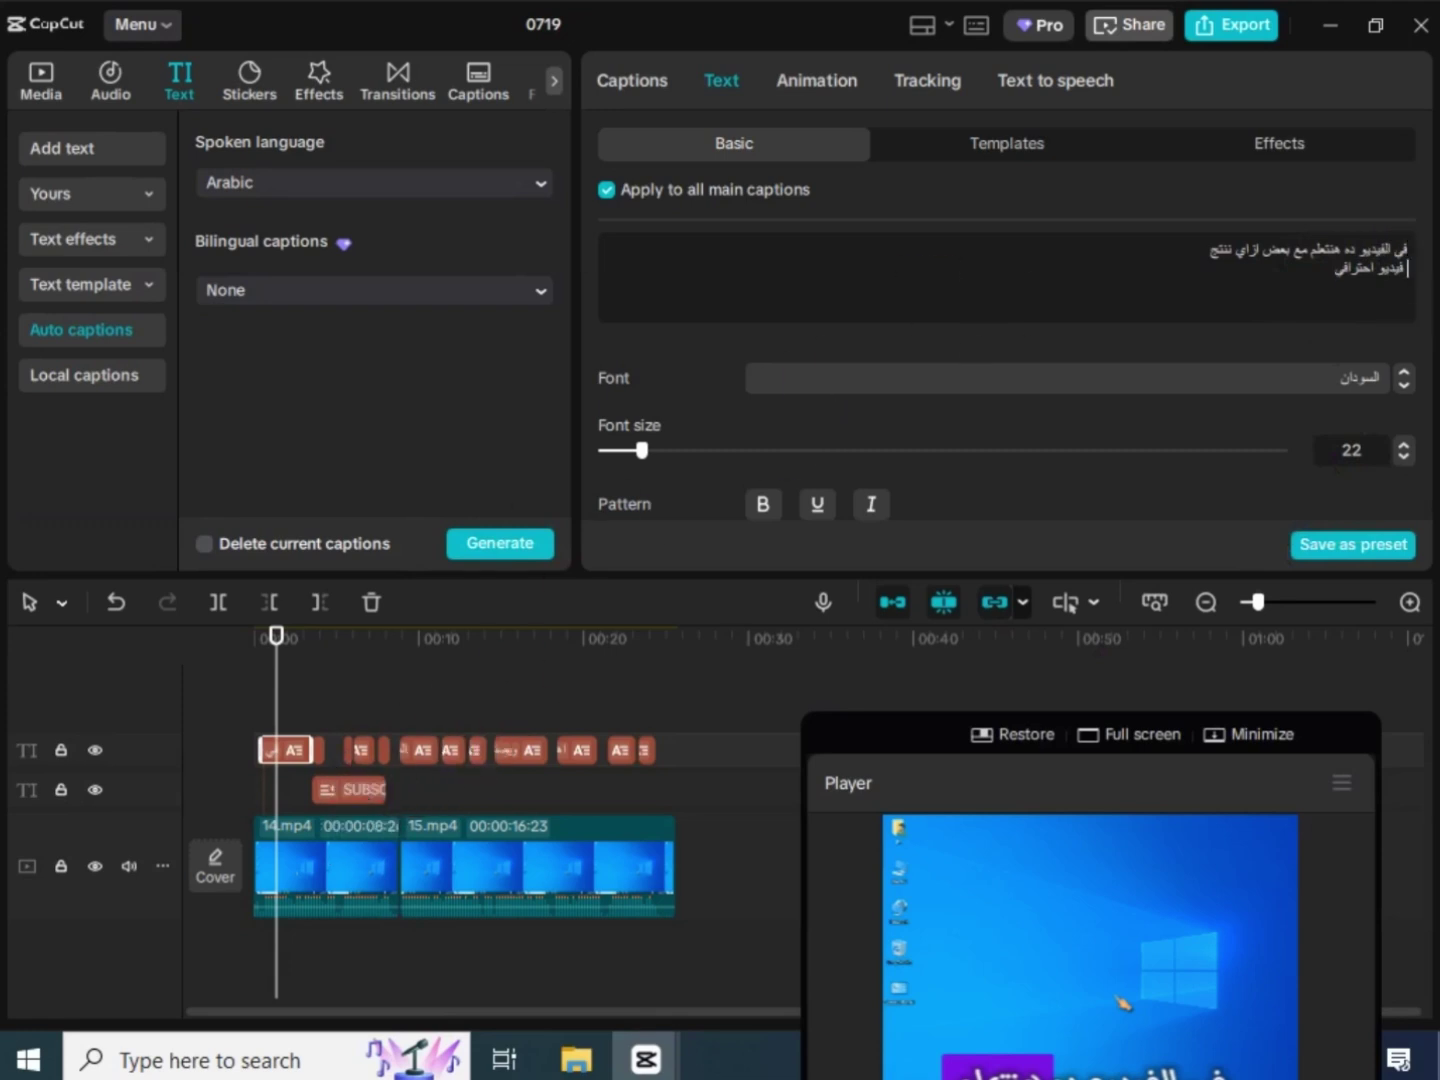
{"action": "left_click", "coordinate": [371, 752]}
{"action": "left_click", "coordinate": [420, 750]}
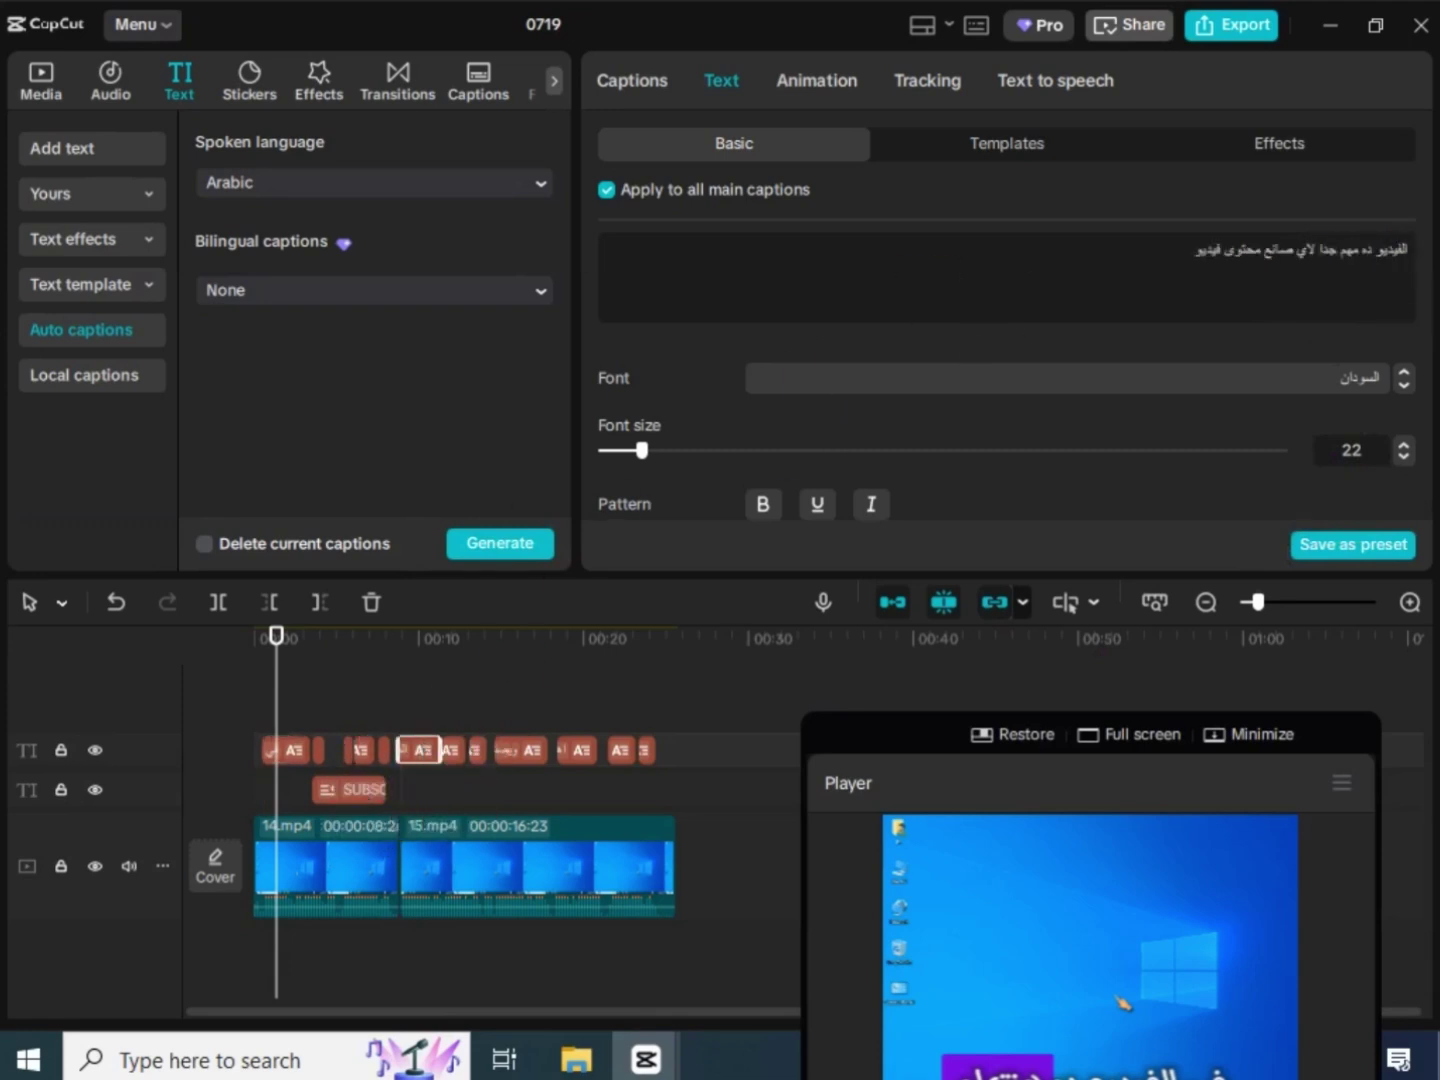
Check the text of the Arabic captions at about 16, 20 and 22 seconds on the timeline
{"action": "left_click", "coordinate": [520, 752]}
{"action": "left_click", "coordinate": [580, 752]}
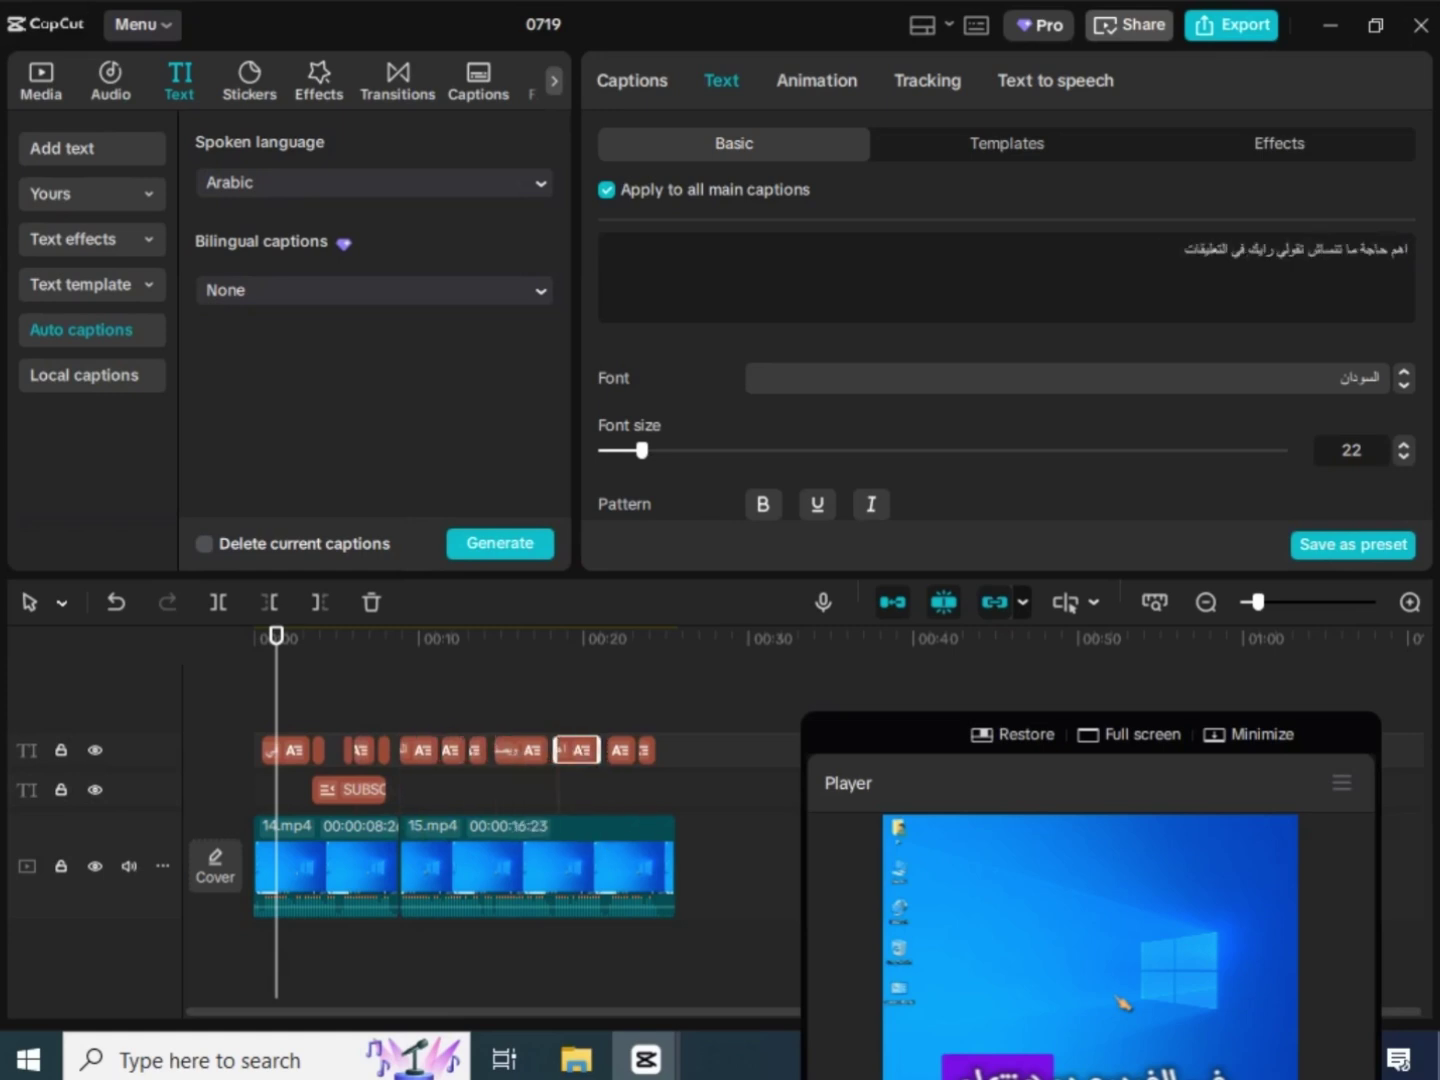
{"action": "left_click", "coordinate": [619, 751]}
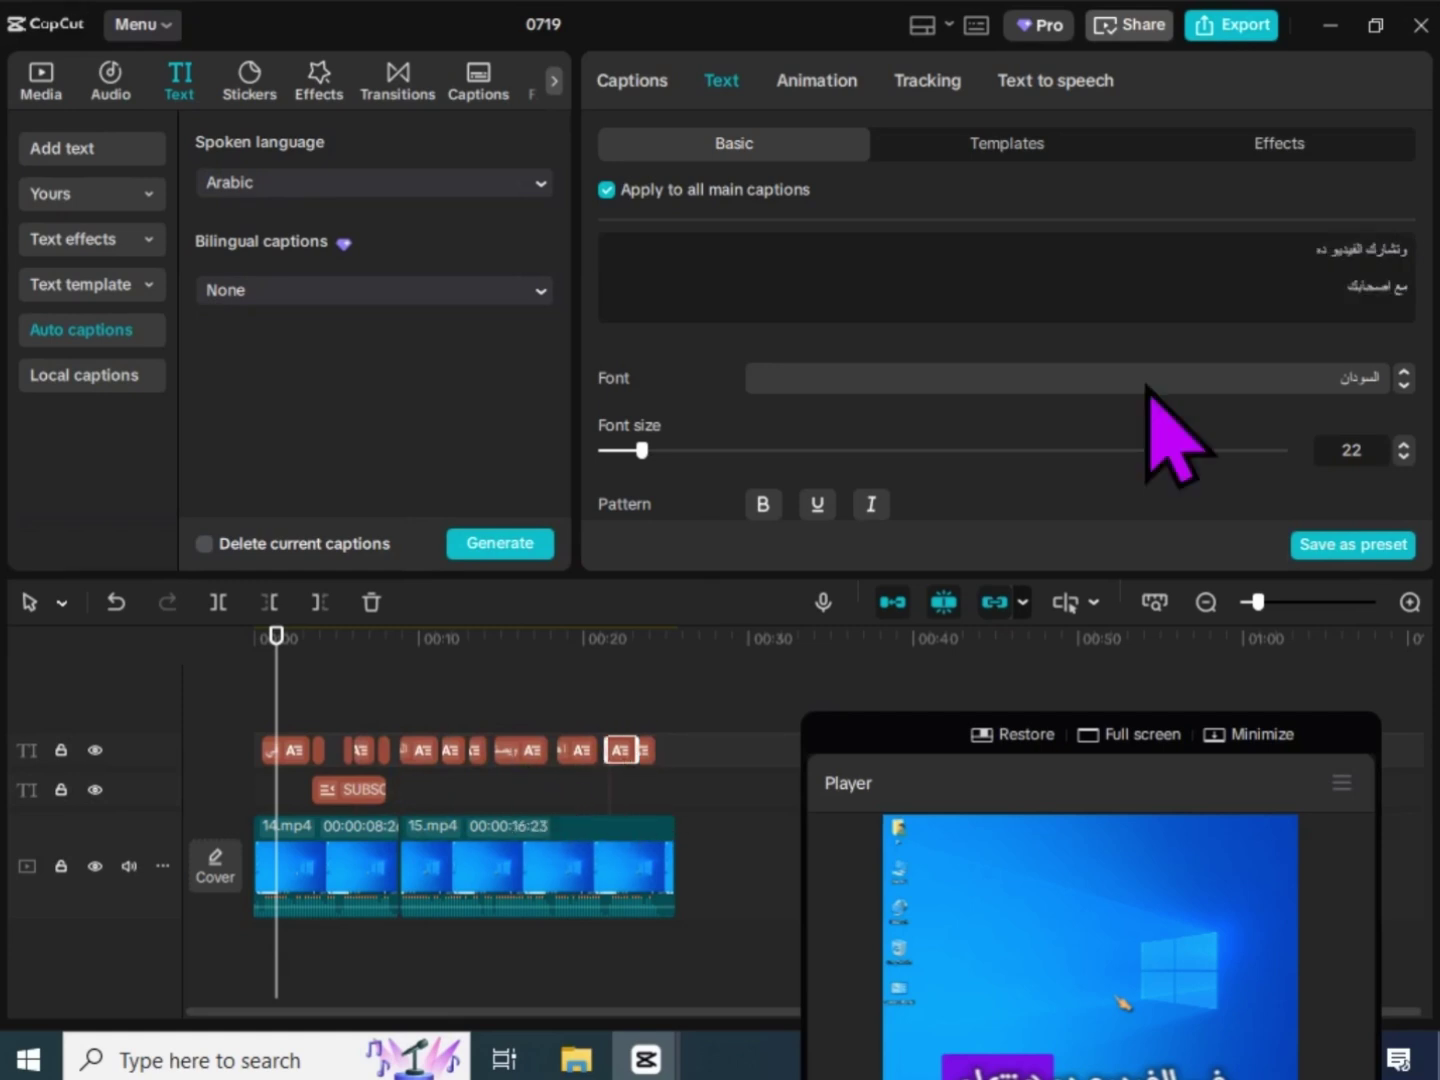
Examine the favorite Arabic fonts, basic text settings and preset styles available for the captions
{"action": "left_click", "coordinate": [1199, 381]}
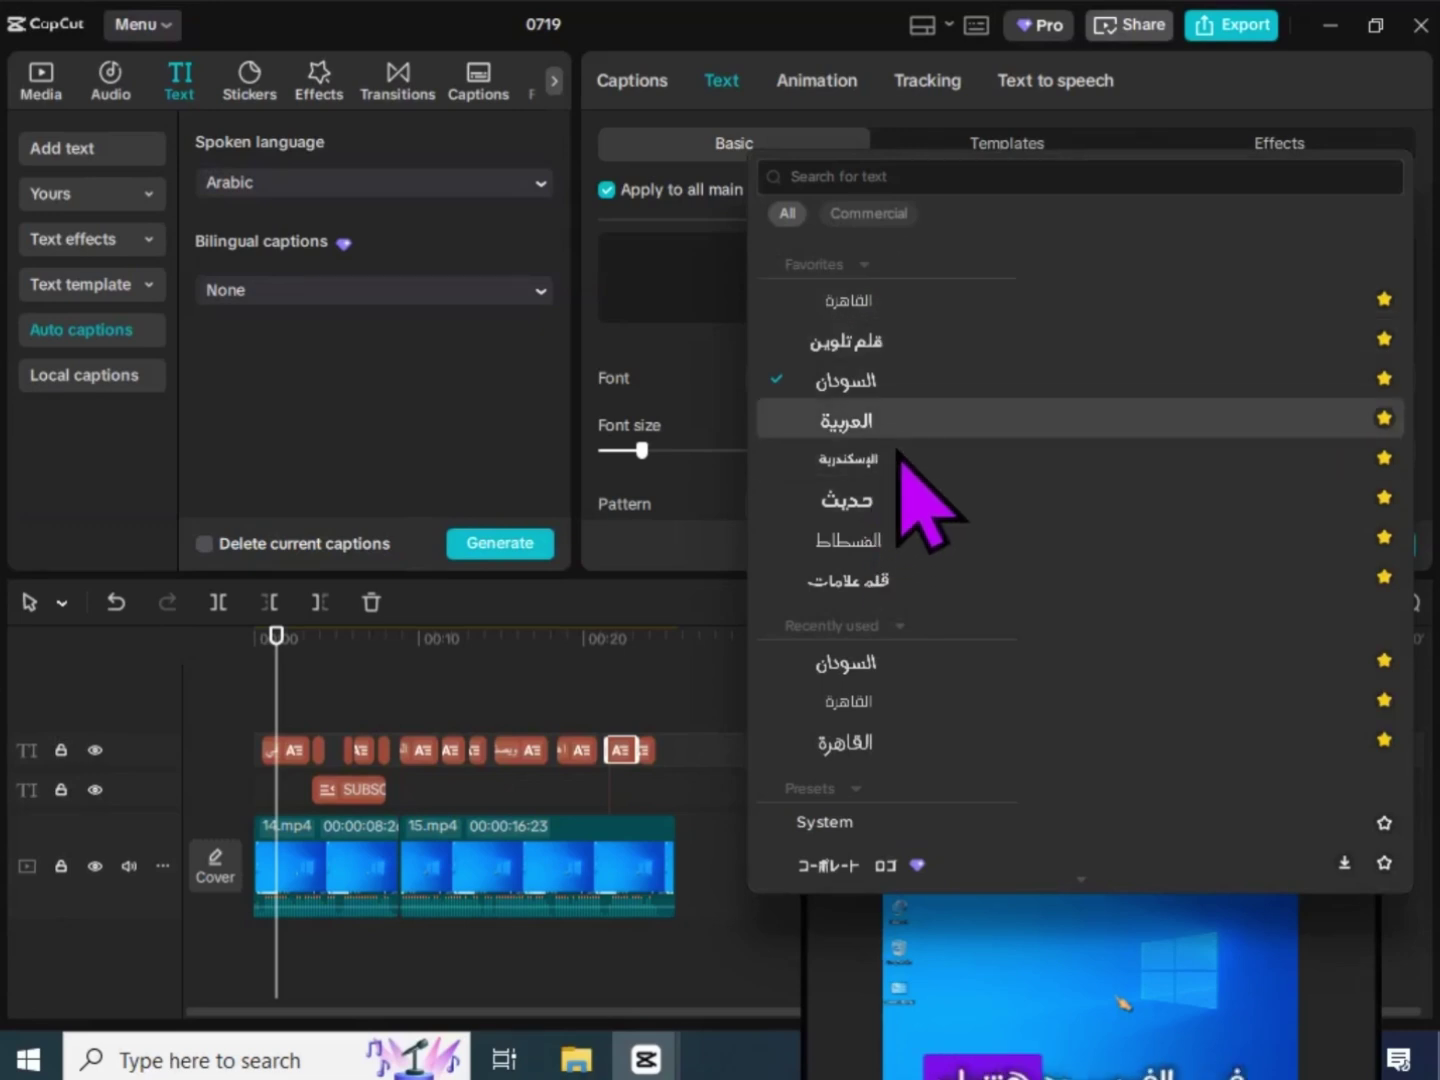
{"action": "left_click", "coordinate": [700, 342]}
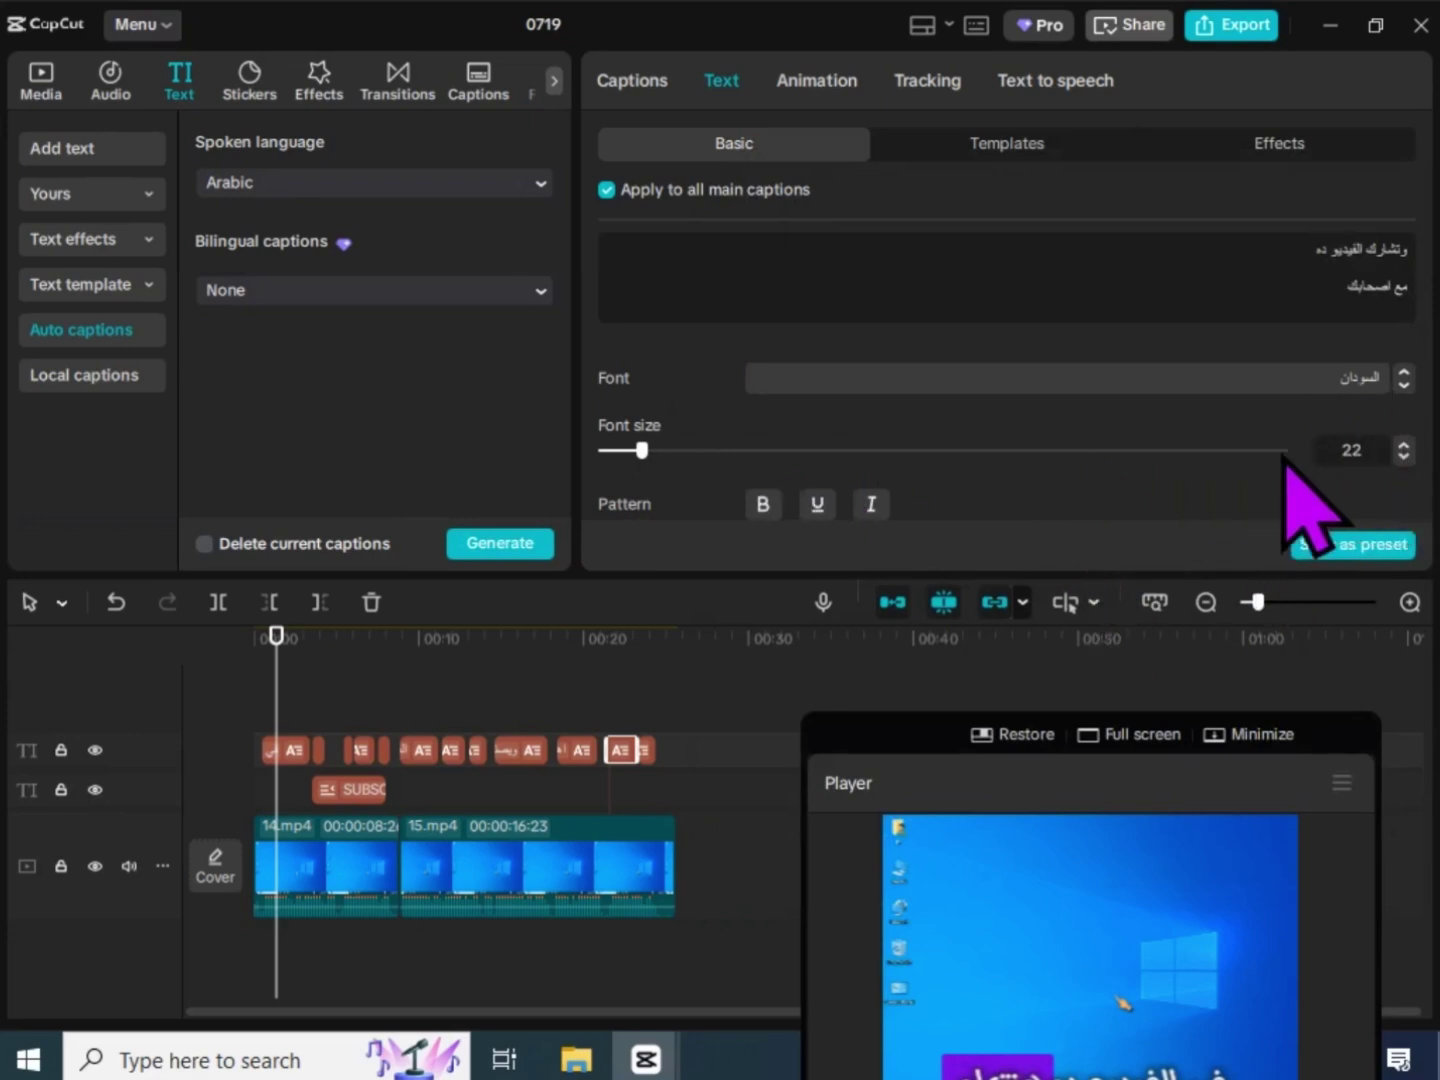
{"action": "left_click_drag", "start_coordinate": [897, 736], "coordinate": [915, 625]}
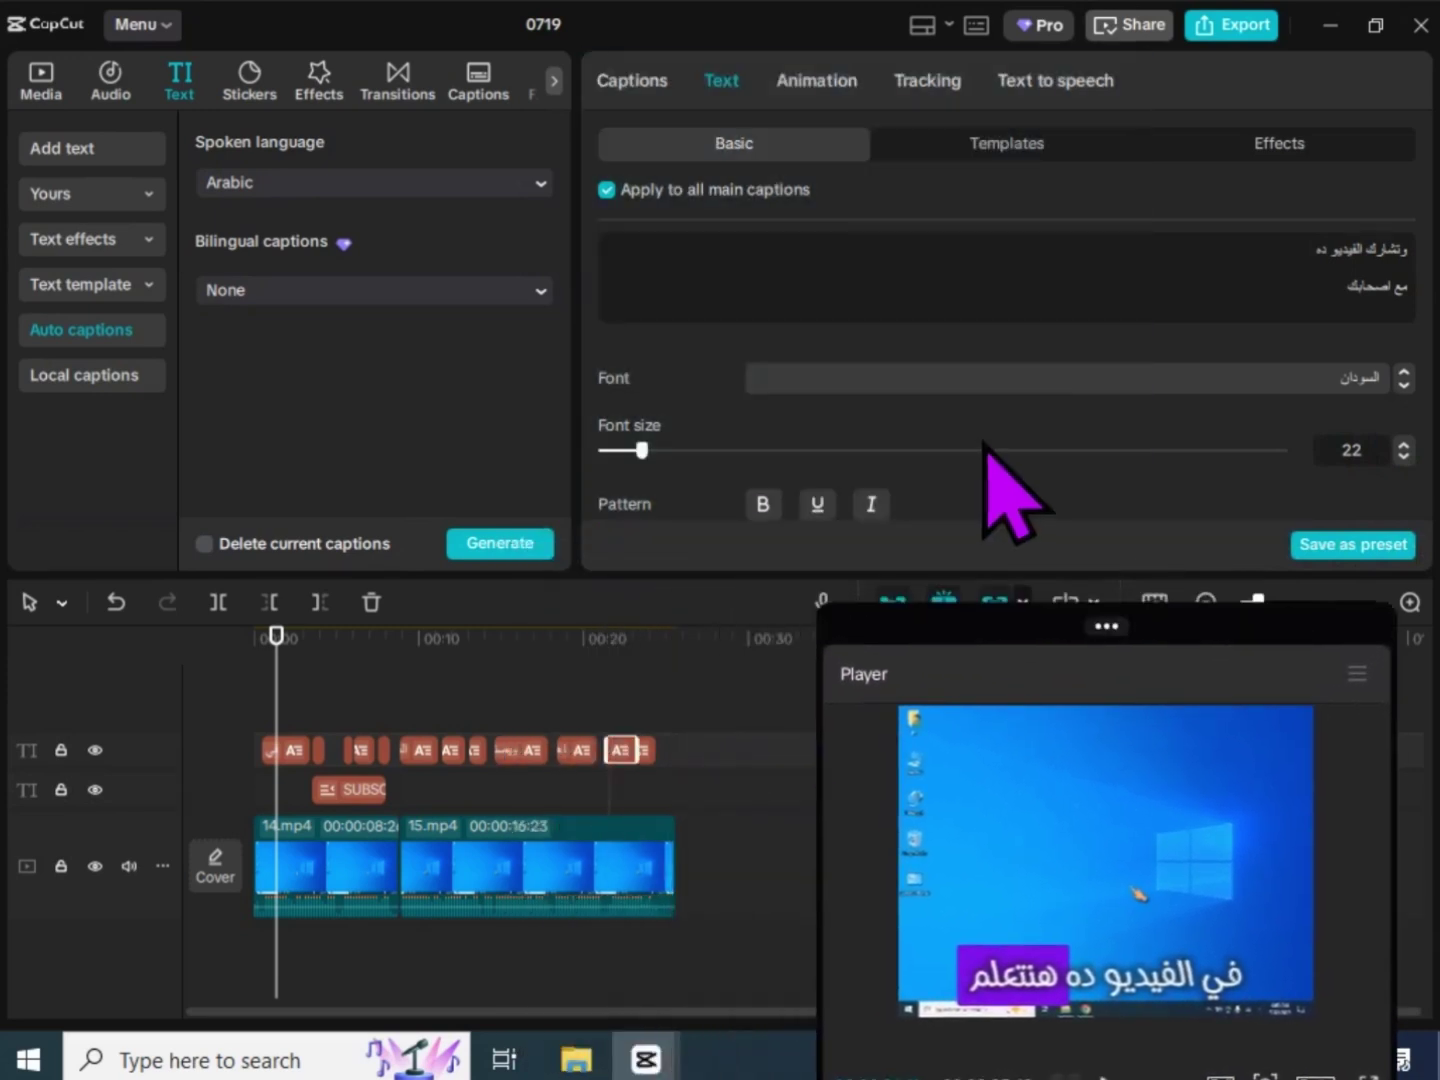
{"action": "scroll", "coordinate": [990, 445], "scroll_direction": "down", "scroll_amount": 2}
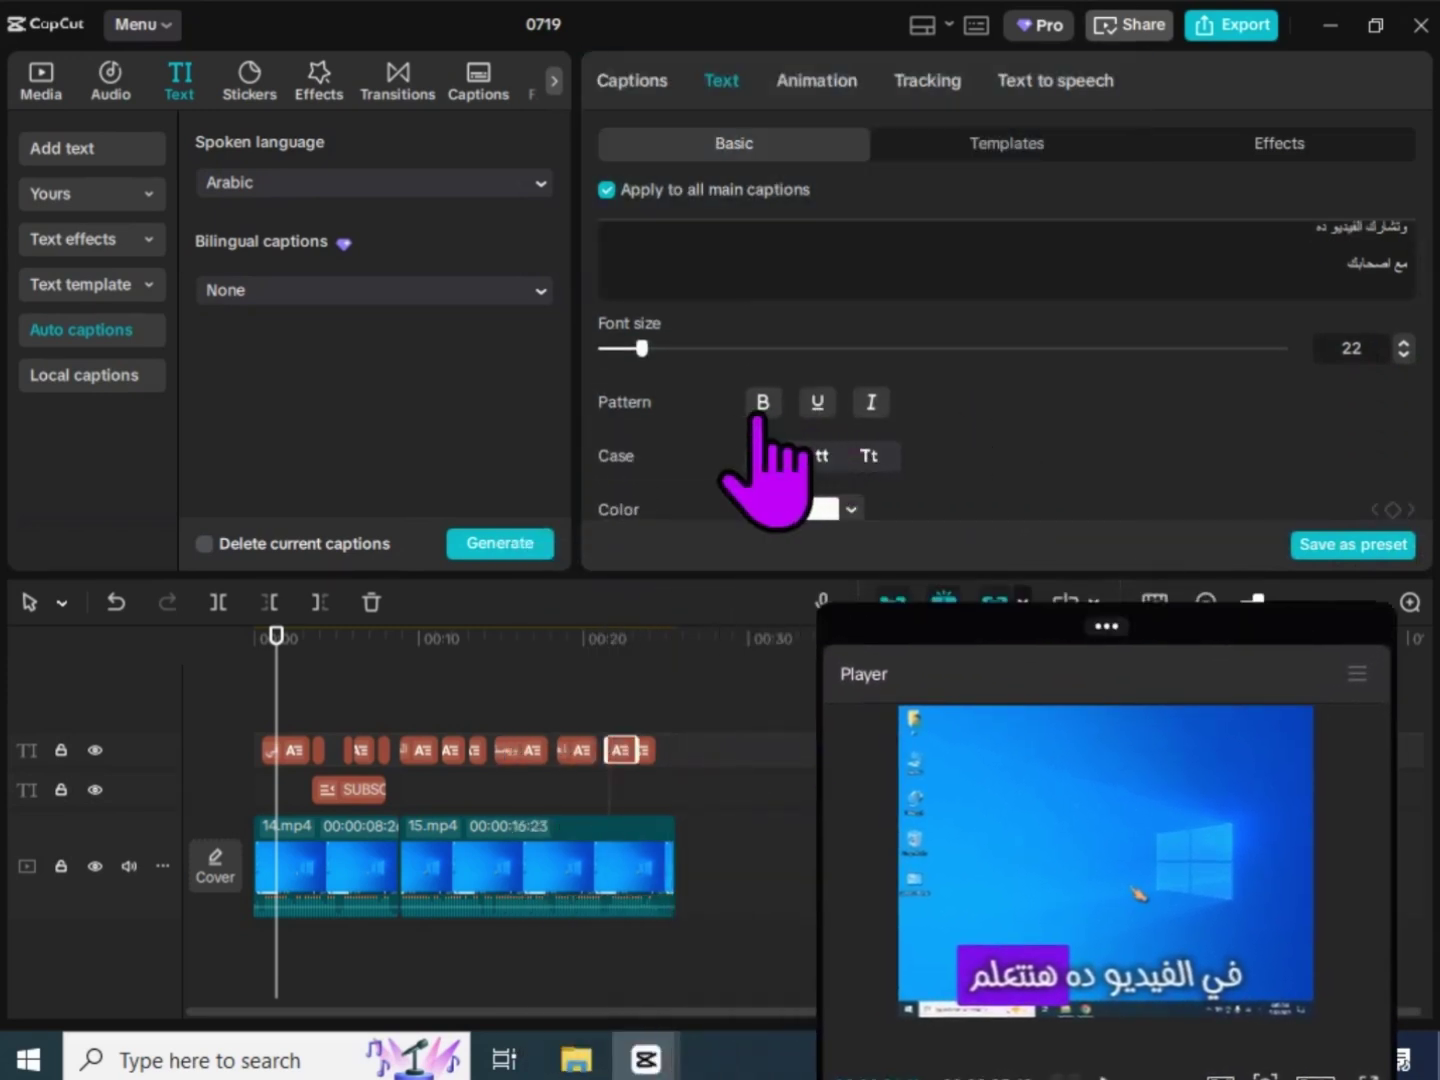
{"action": "scroll", "coordinate": [900, 429], "scroll_direction": "down", "scroll_amount": 1}
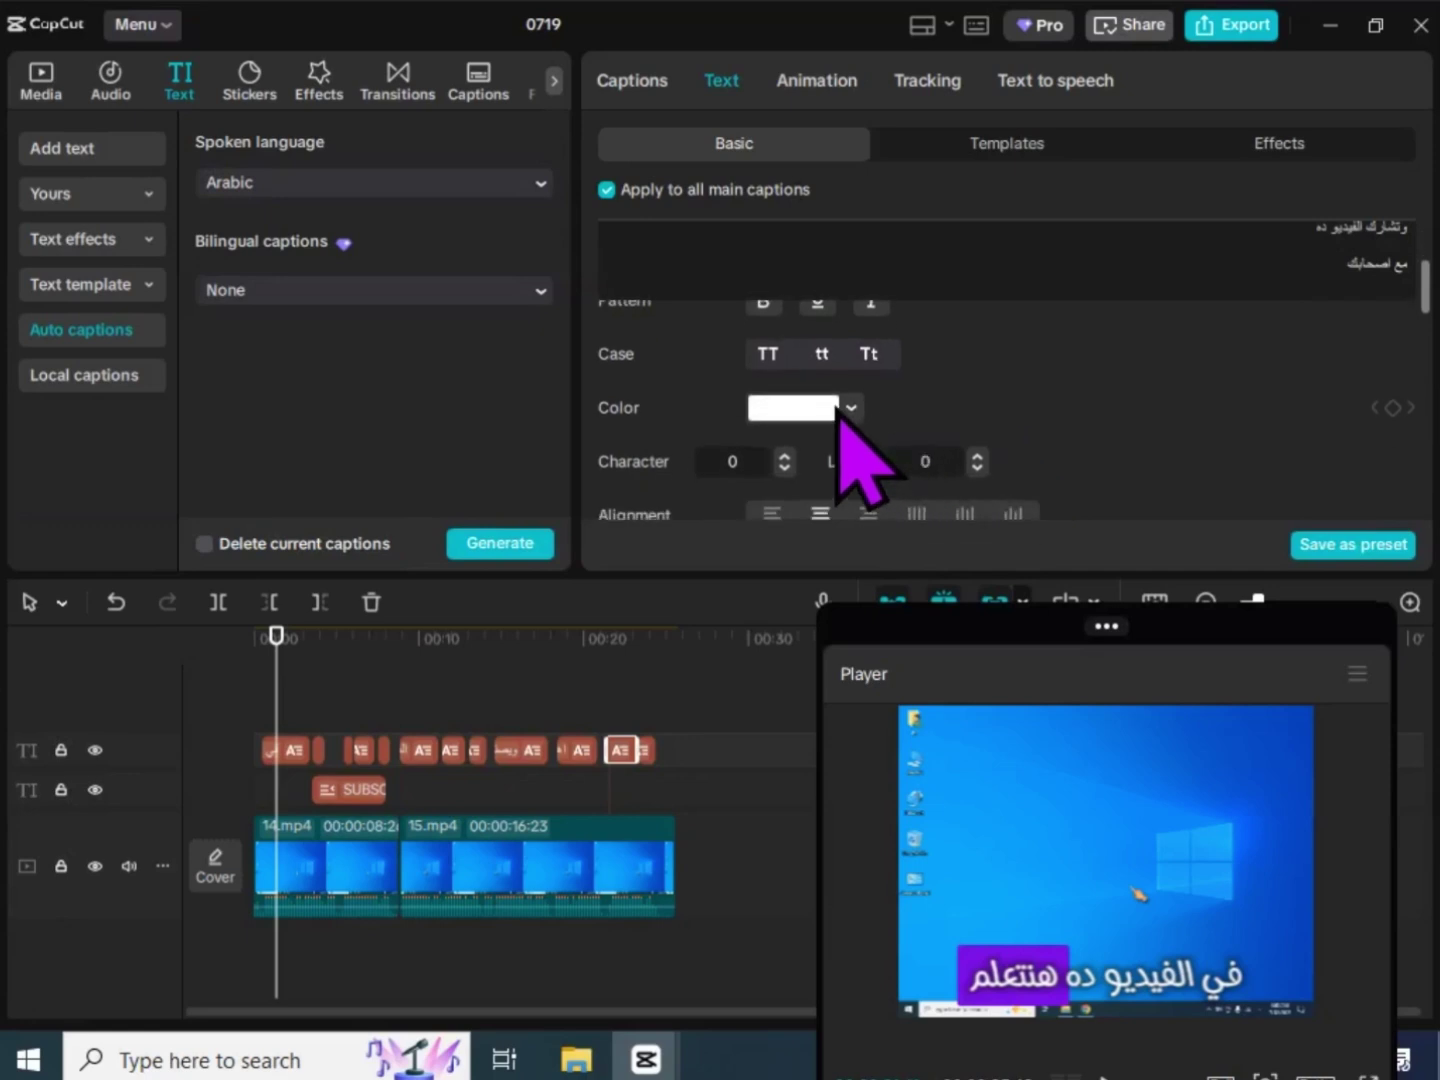
{"action": "scroll", "coordinate": [900, 450], "scroll_direction": "down", "scroll_amount": 7}
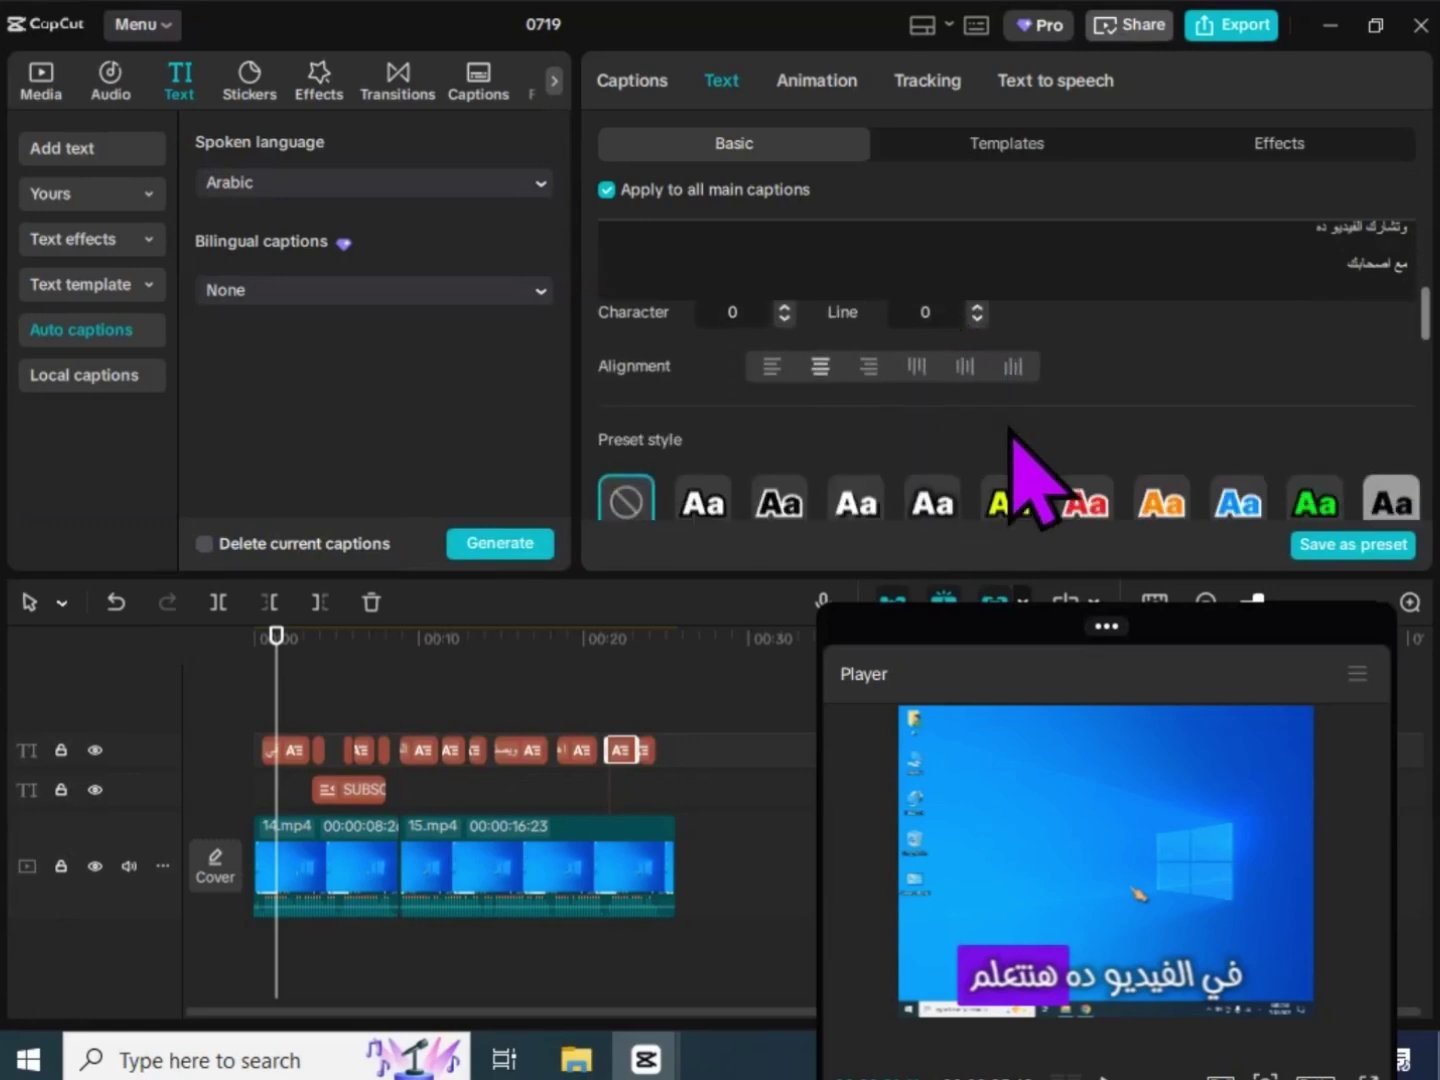
{"action": "left_click", "coordinate": [1006, 432]}
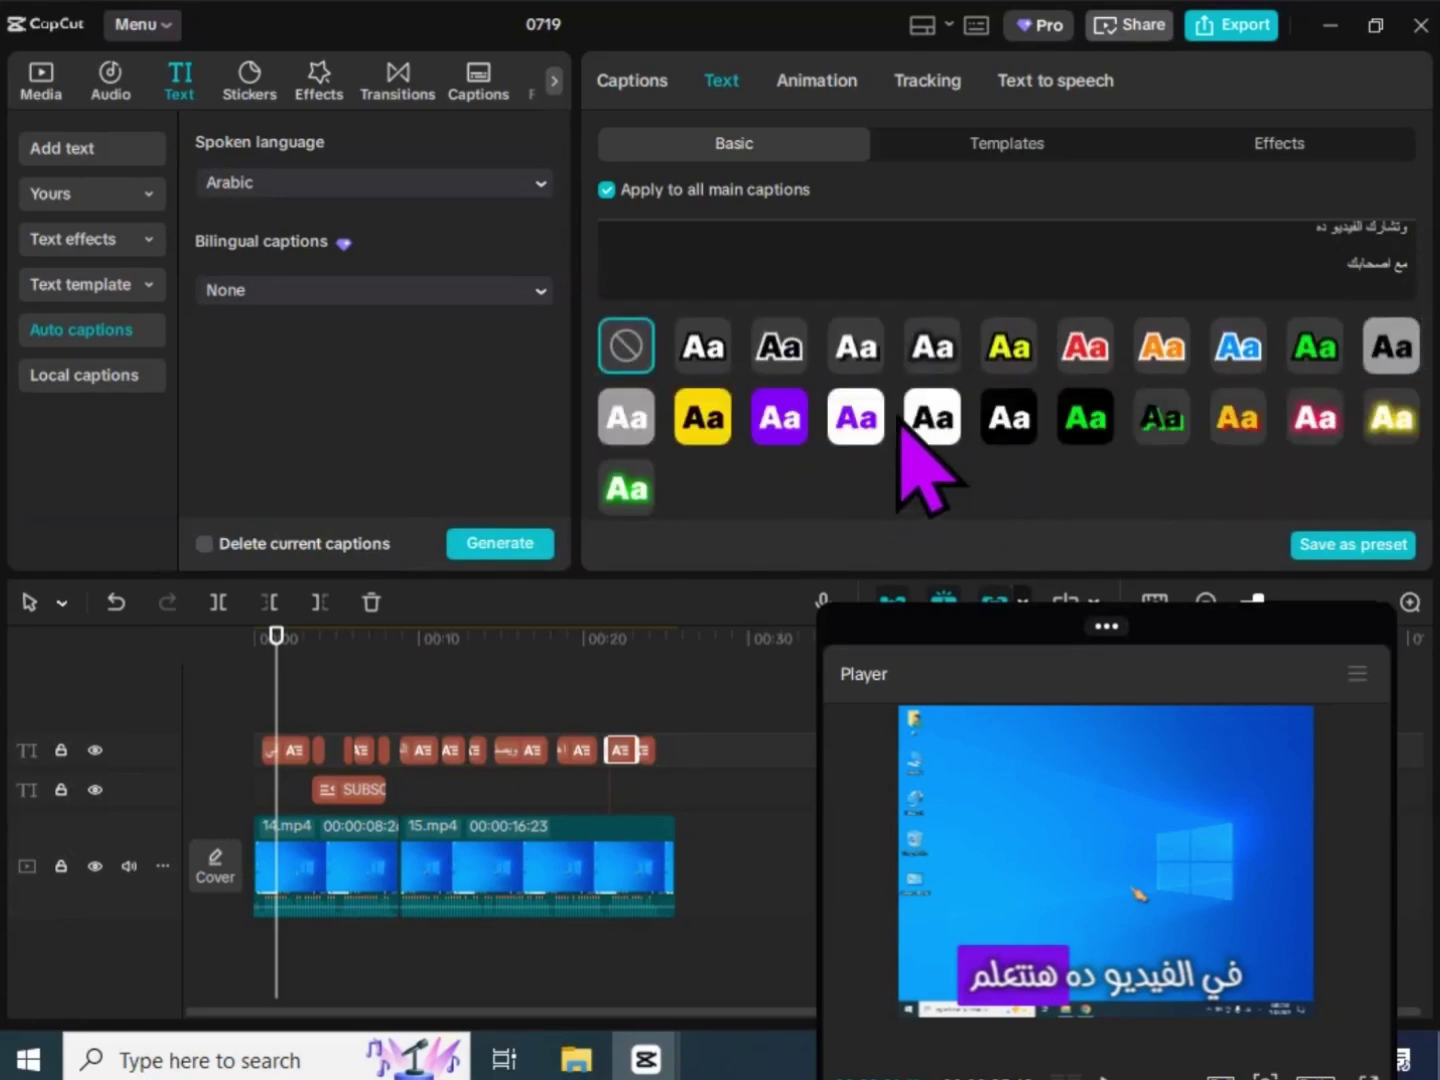
{"action": "scroll", "coordinate": [952, 428], "scroll_direction": "down", "scroll_amount": 1}
{"action": "scroll", "coordinate": [955, 440], "scroll_direction": "up", "scroll_amount": 9}
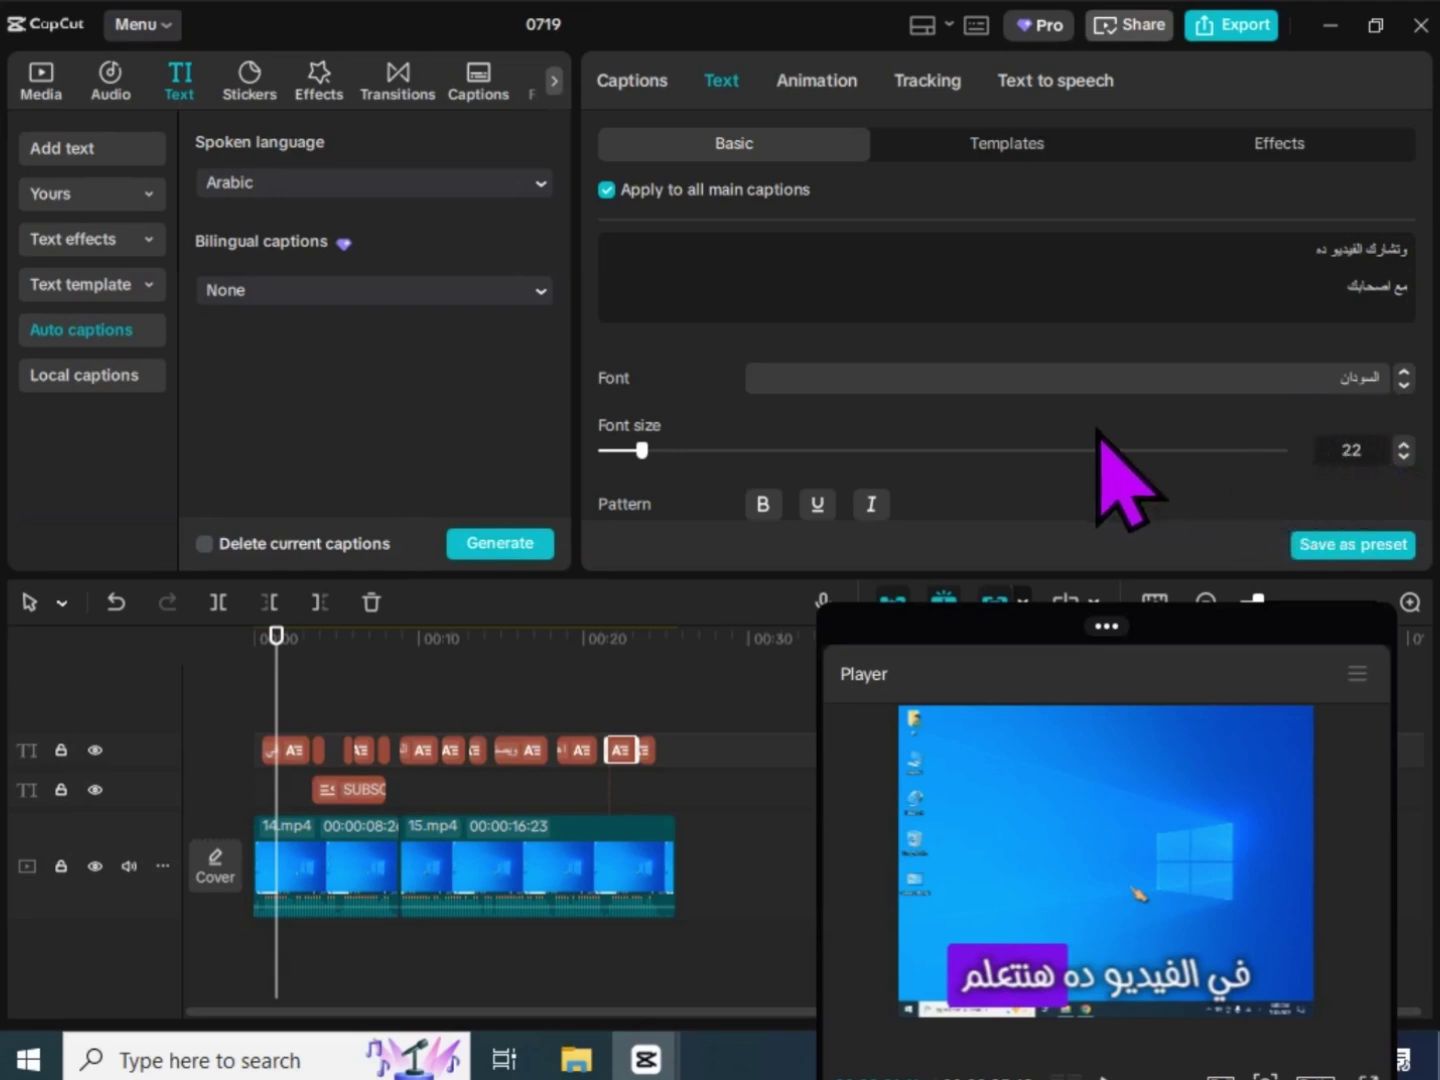
Apply the THE QUICK BROWN FOX caption template with the purple word highlight to all main captions
{"action": "left_click", "coordinate": [1012, 152]}
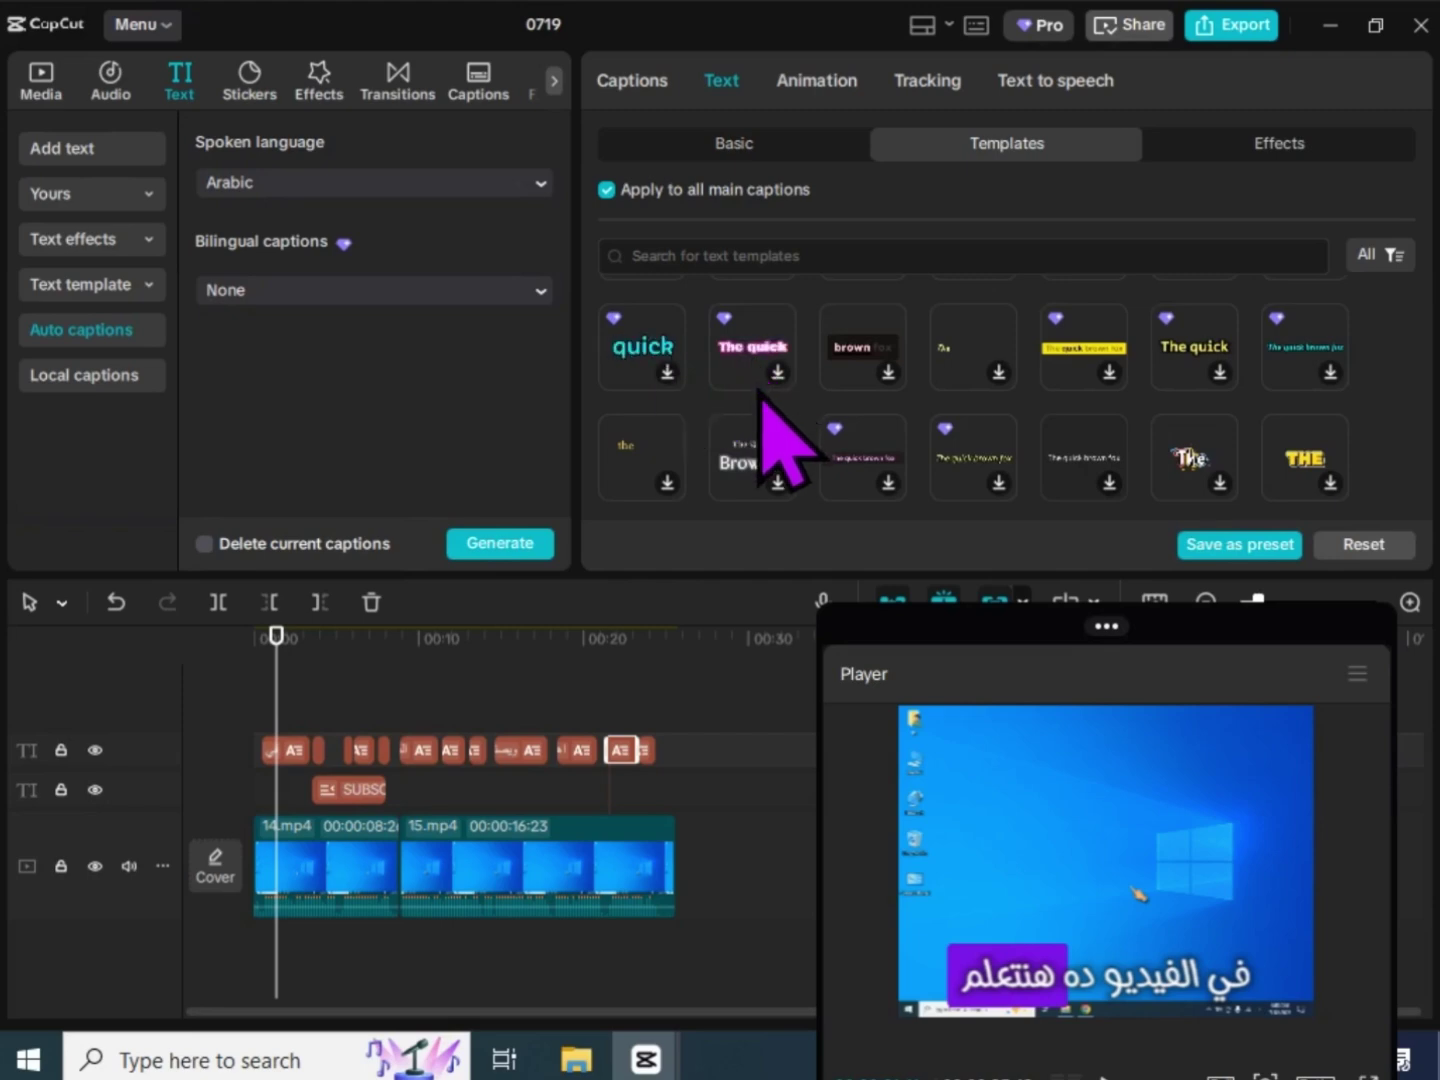
{"action": "scroll", "coordinate": [758, 391], "scroll_direction": "down", "scroll_amount": 3}
{"action": "scroll", "coordinate": [714, 417], "scroll_direction": "down", "scroll_amount": 6}
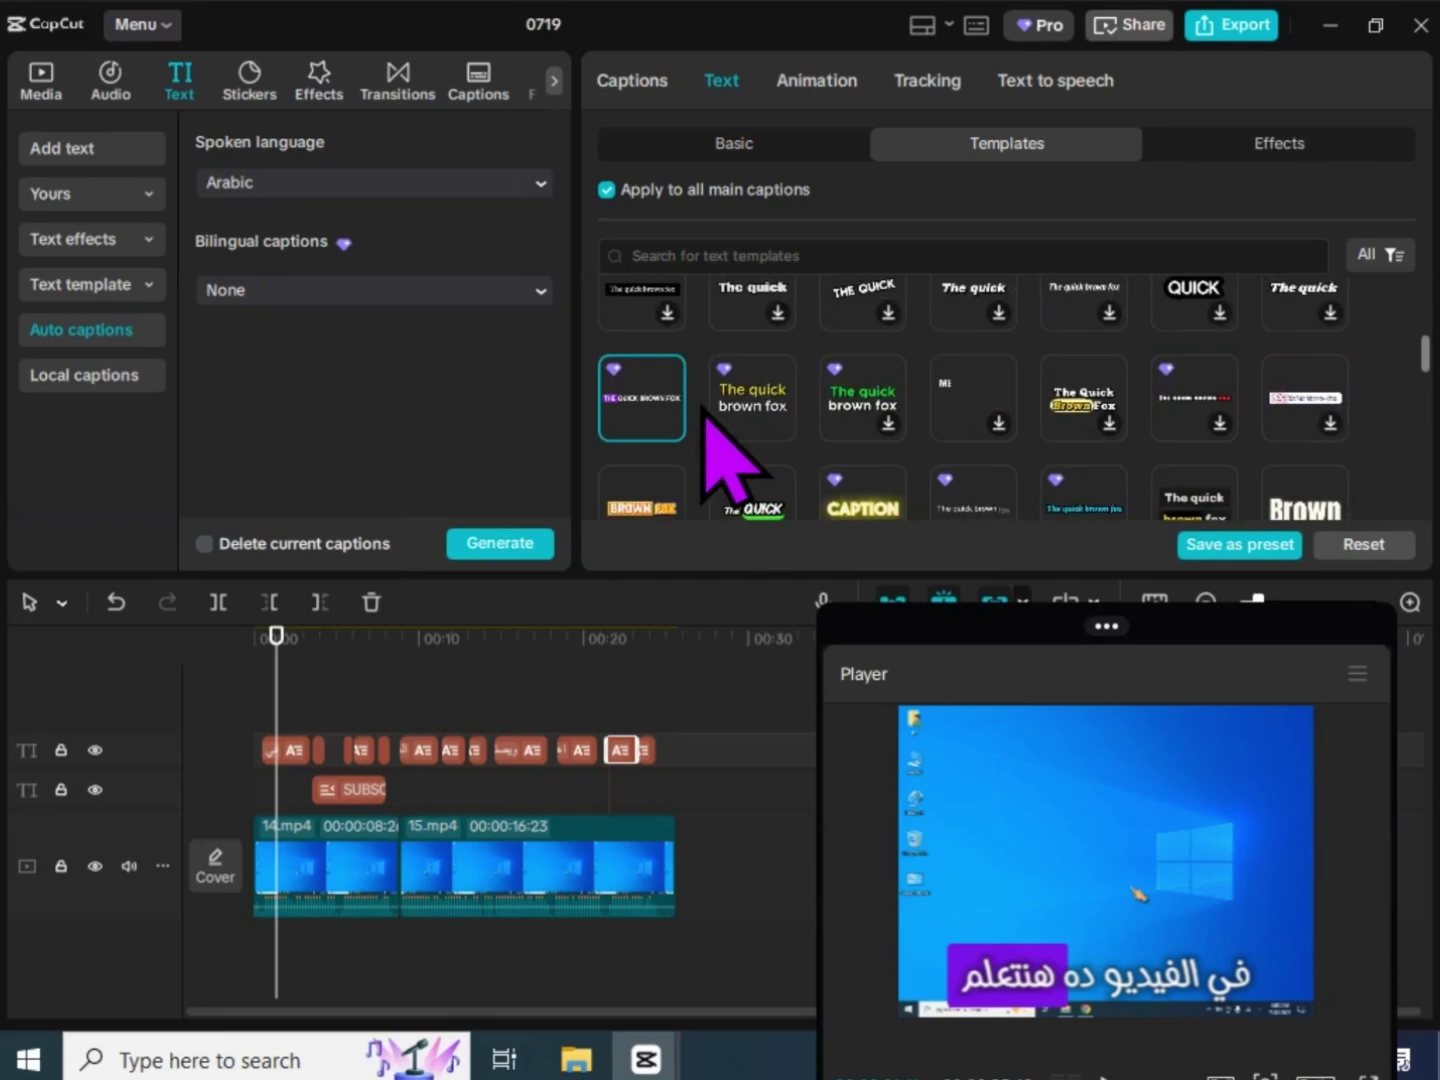
{"action": "left_click", "coordinate": [644, 395]}
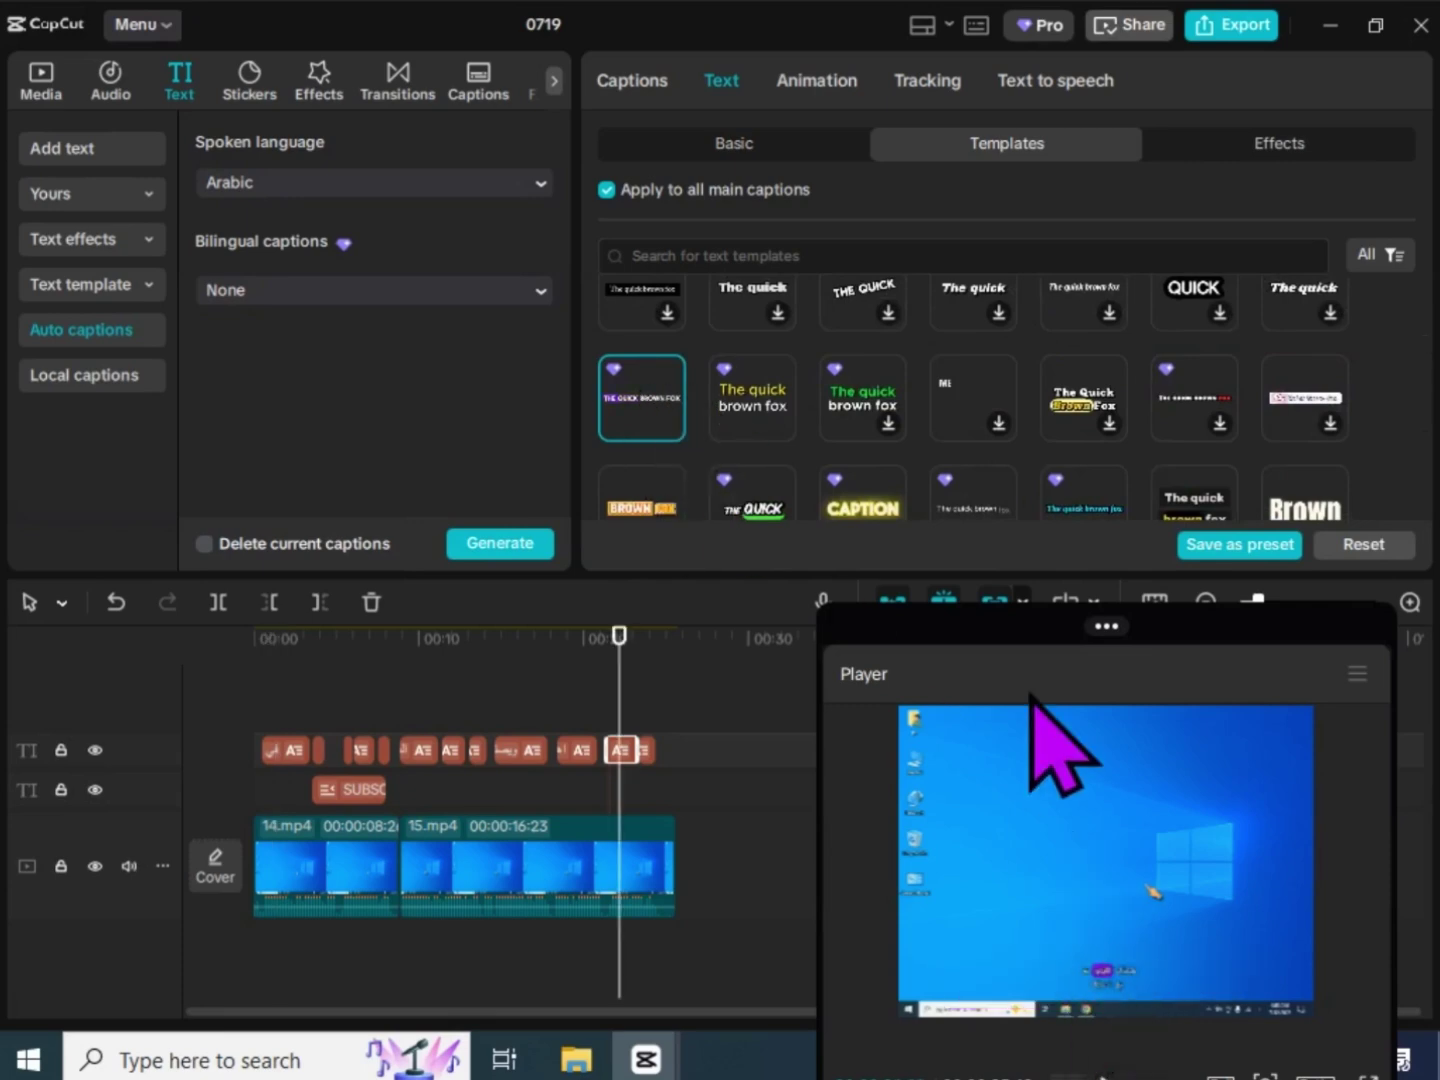
Change the font of all main captions to السودان
{"action": "left_click", "coordinate": [726, 145]}
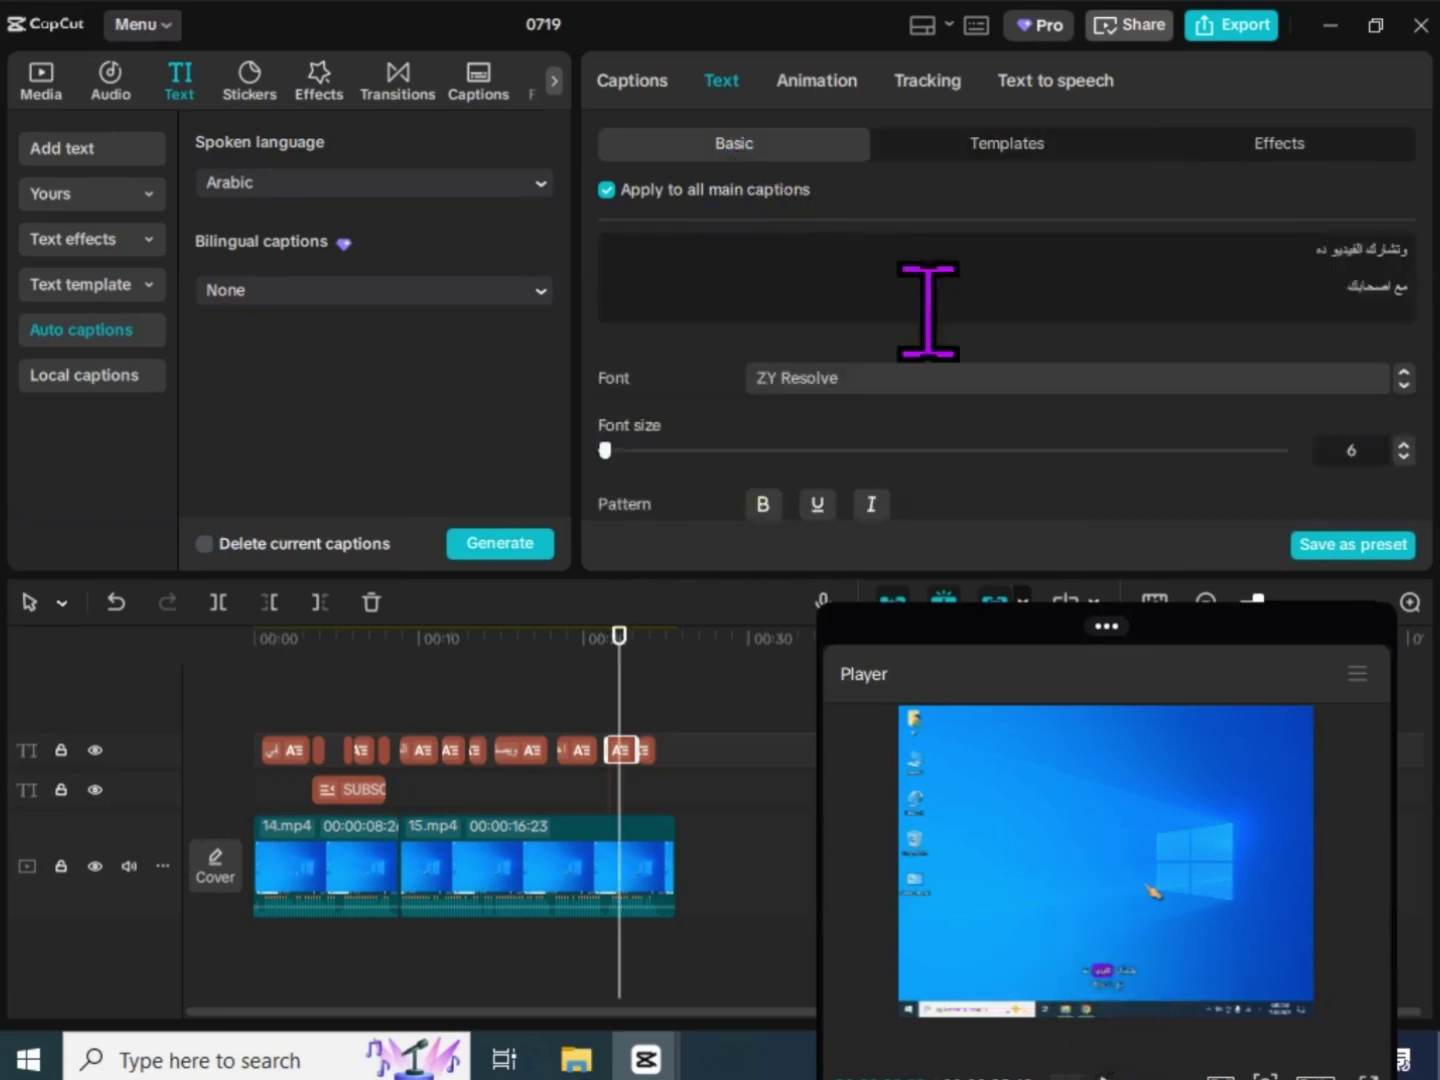
{"action": "left_click", "coordinate": [1201, 378]}
{"action": "scroll", "coordinate": [1085, 491], "scroll_direction": "up", "scroll_amount": 10}
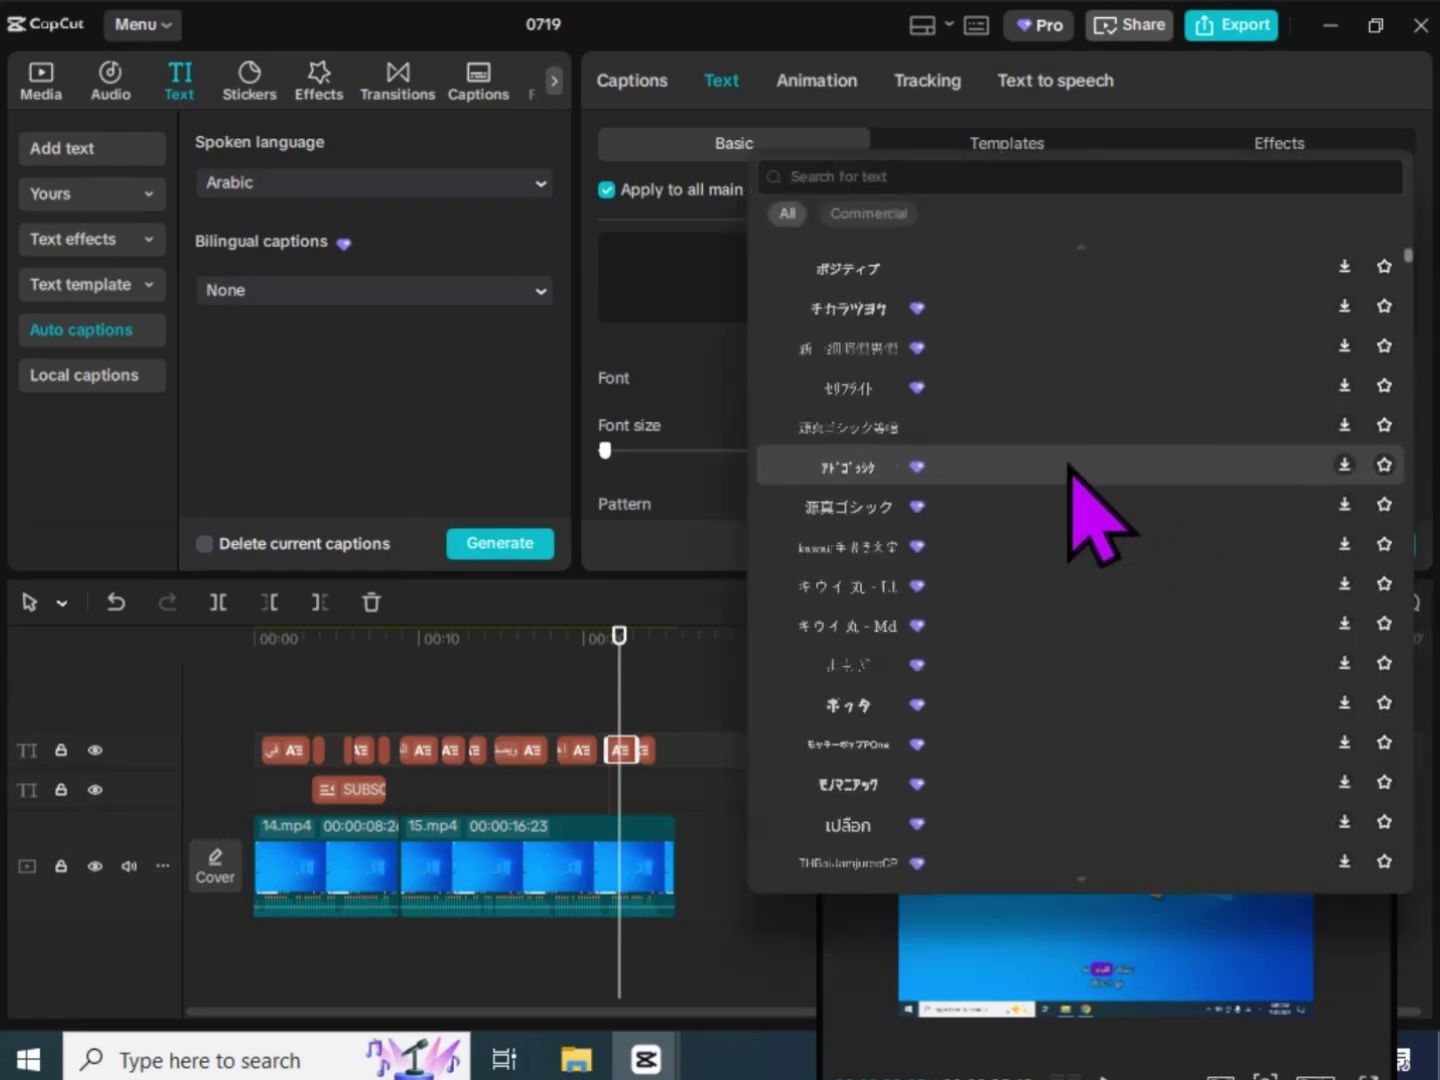
{"action": "scroll", "coordinate": [1068, 464], "scroll_direction": "up", "scroll_amount": 5}
{"action": "left_click", "coordinate": [1068, 468]}
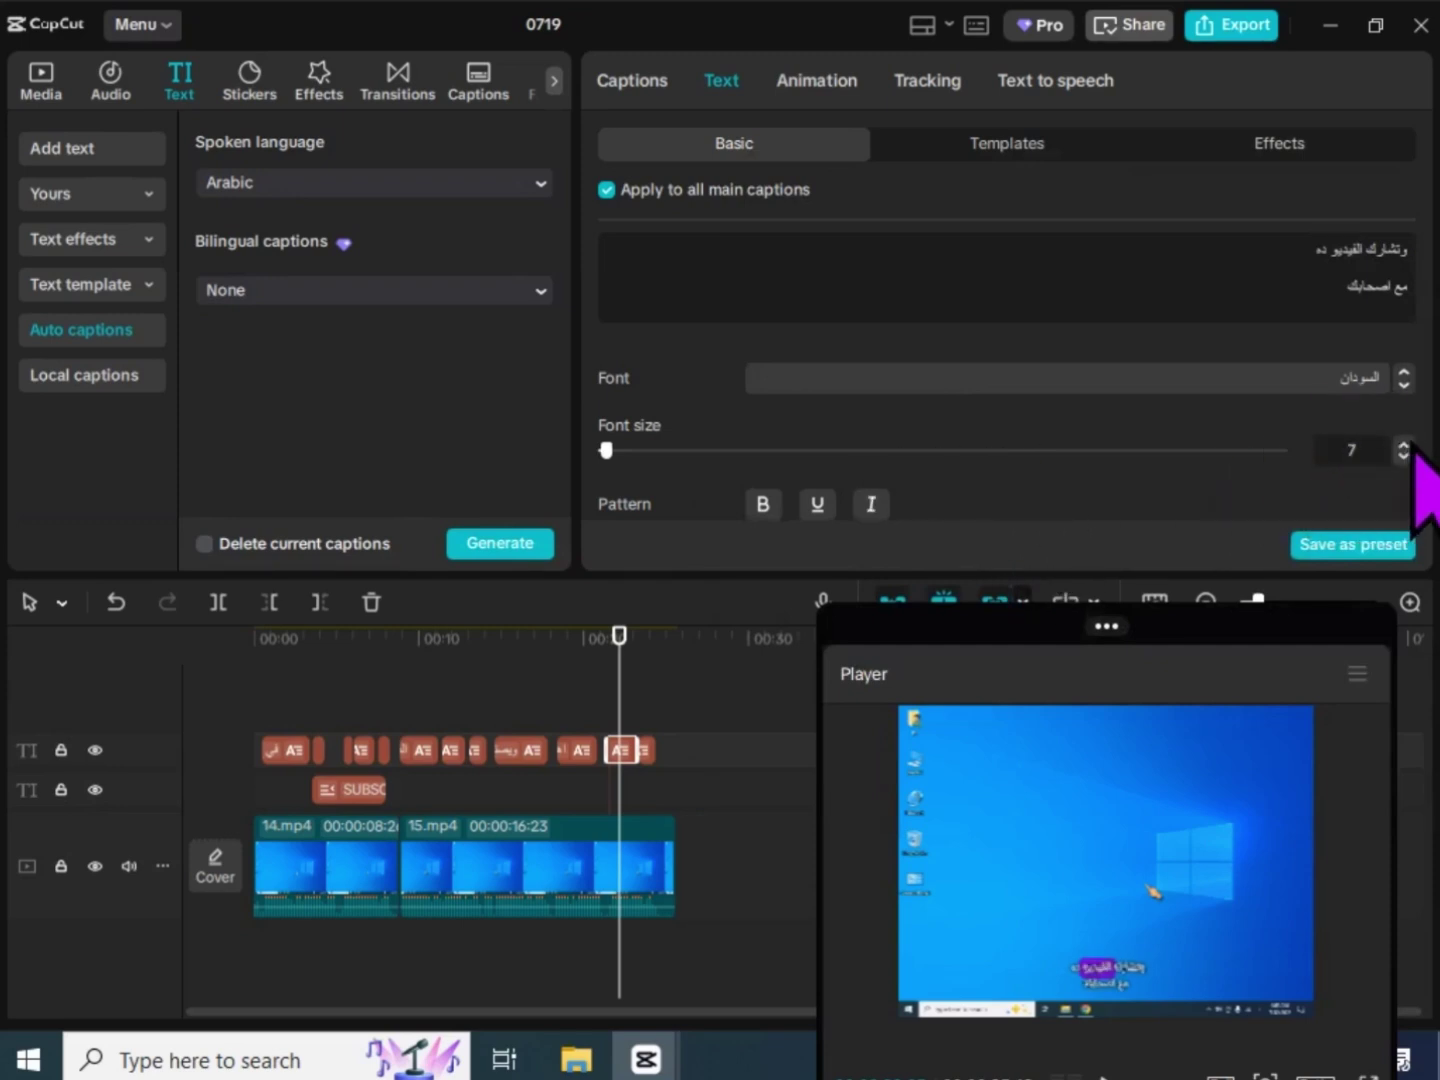
Try a font size of 296 for all main captions and bring it down to 23
{"action": "type", "text": "296"}
{"action": "key", "text": "Return"}
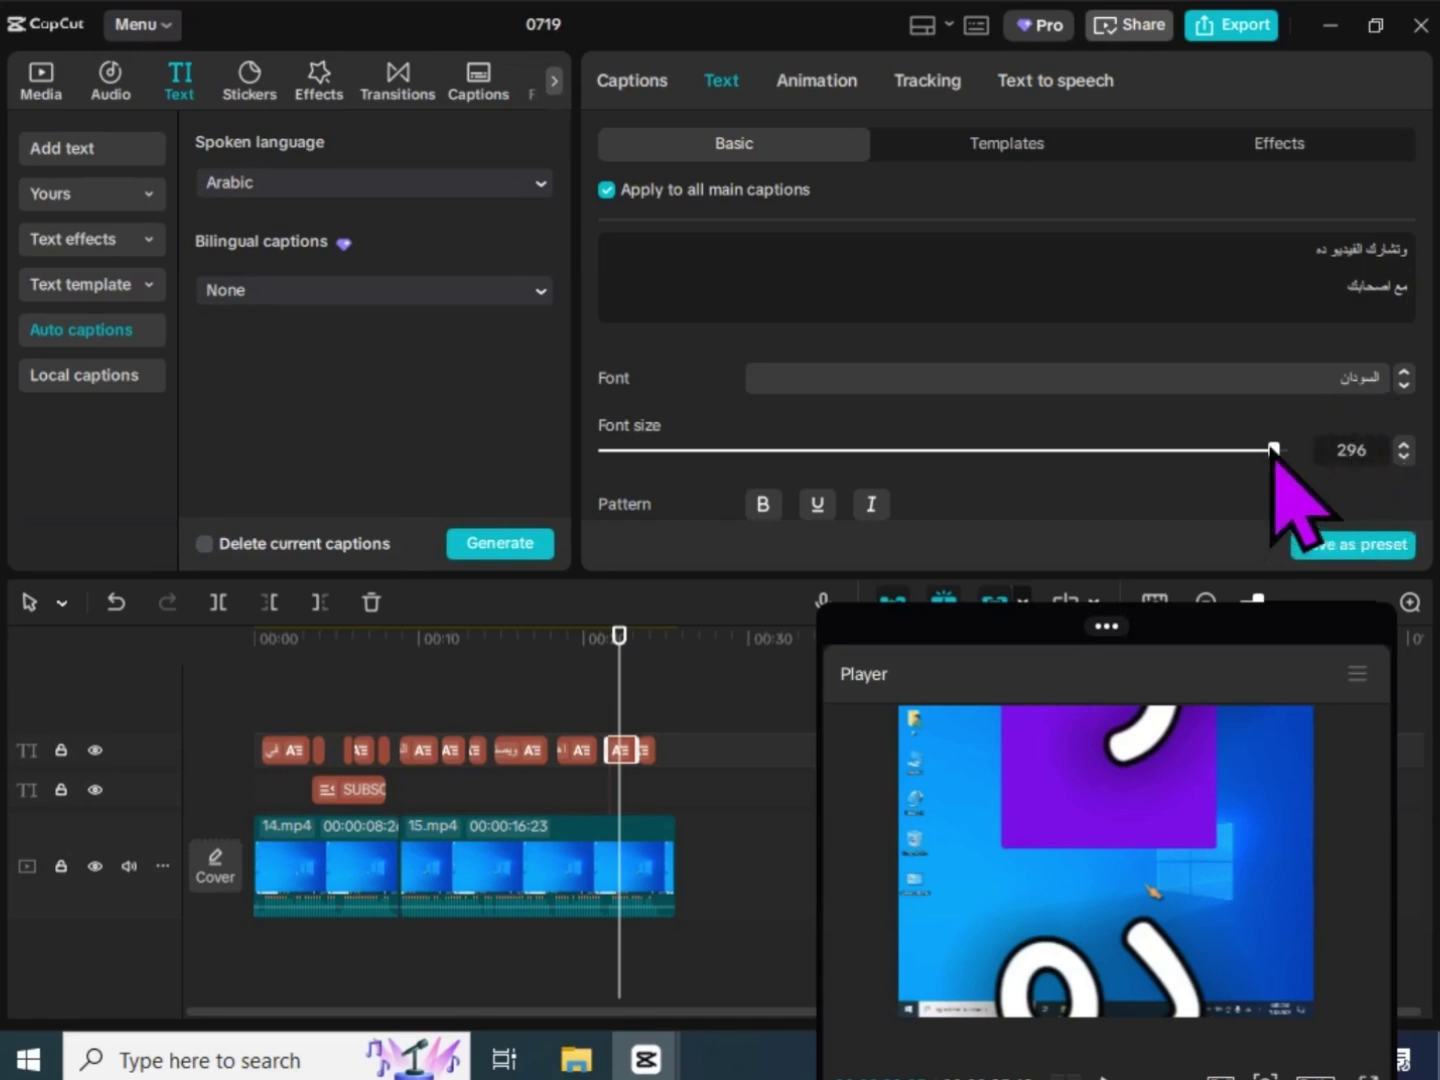
{"action": "left_click_drag", "start_coordinate": [1273, 449], "coordinate": [644, 450]}
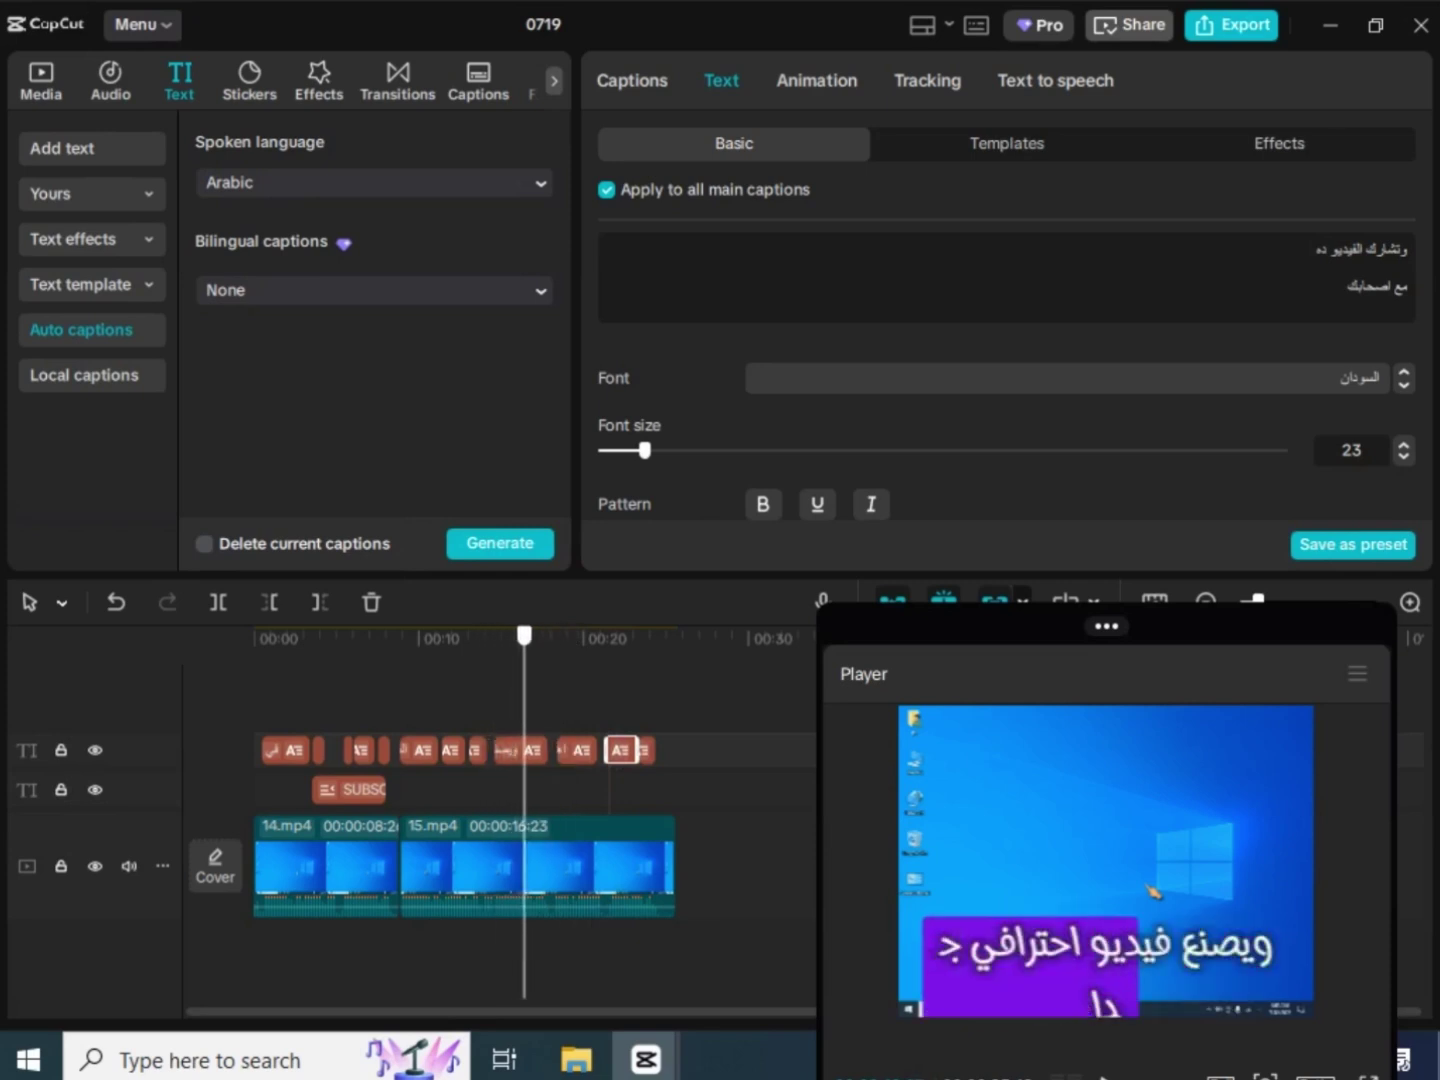
Add the Like/Share/Subscribe sticker above clip 15.mp4, starting about 14 seconds into the timeline
{"action": "left_click", "coordinate": [1035, 145]}
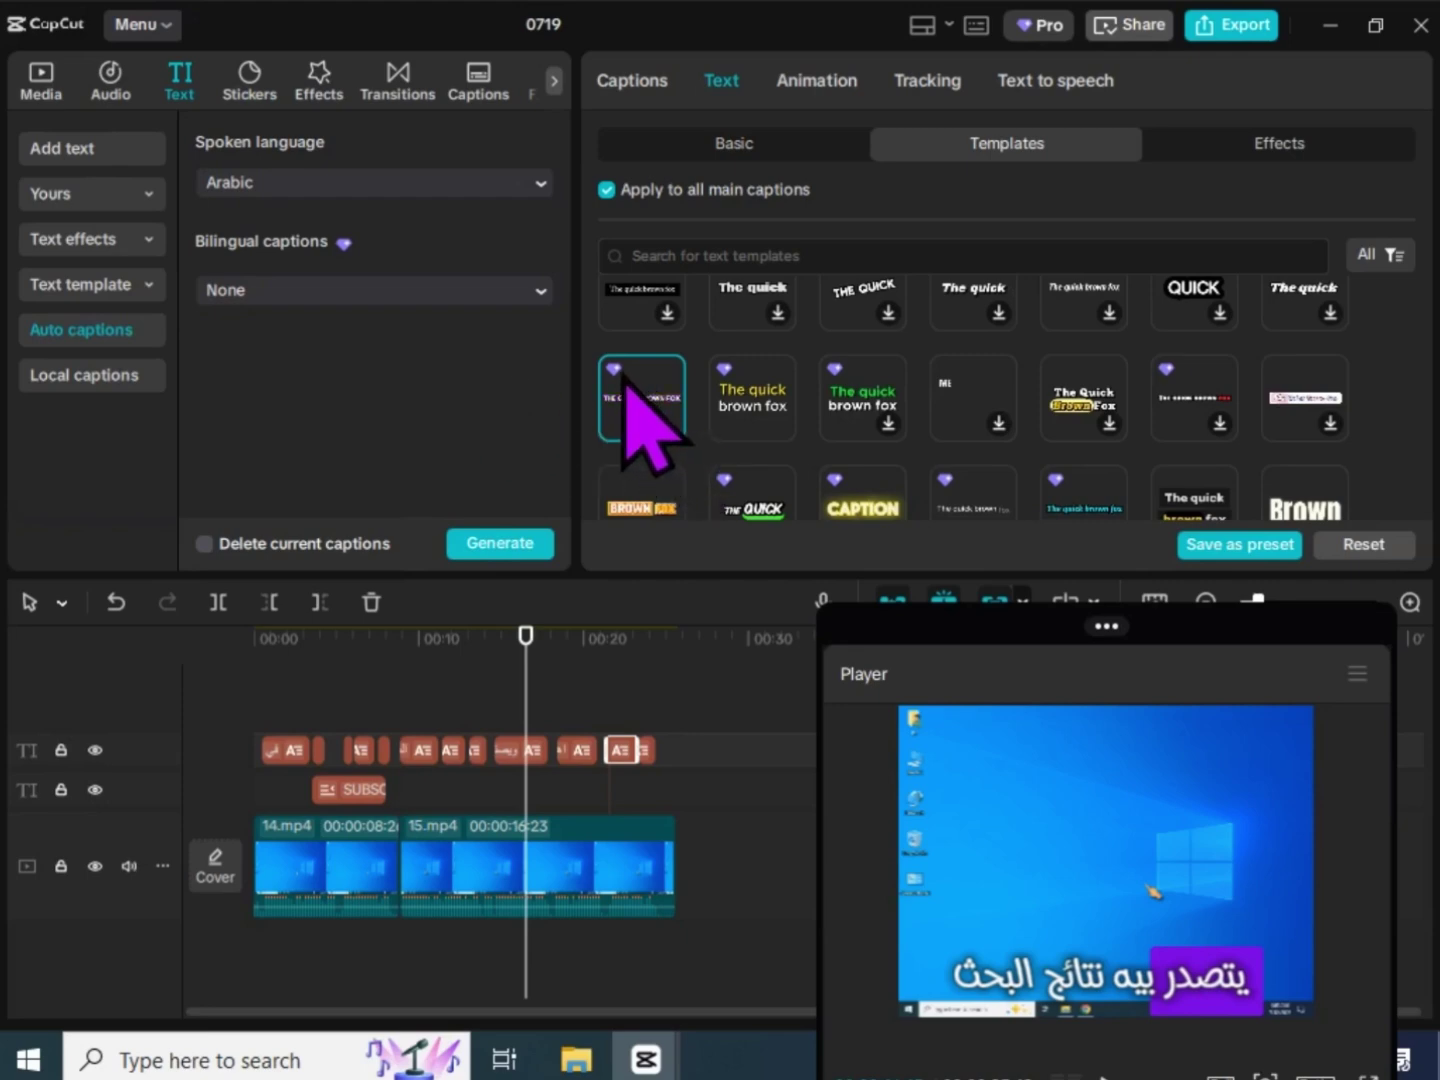
{"action": "left_click", "coordinate": [250, 77]}
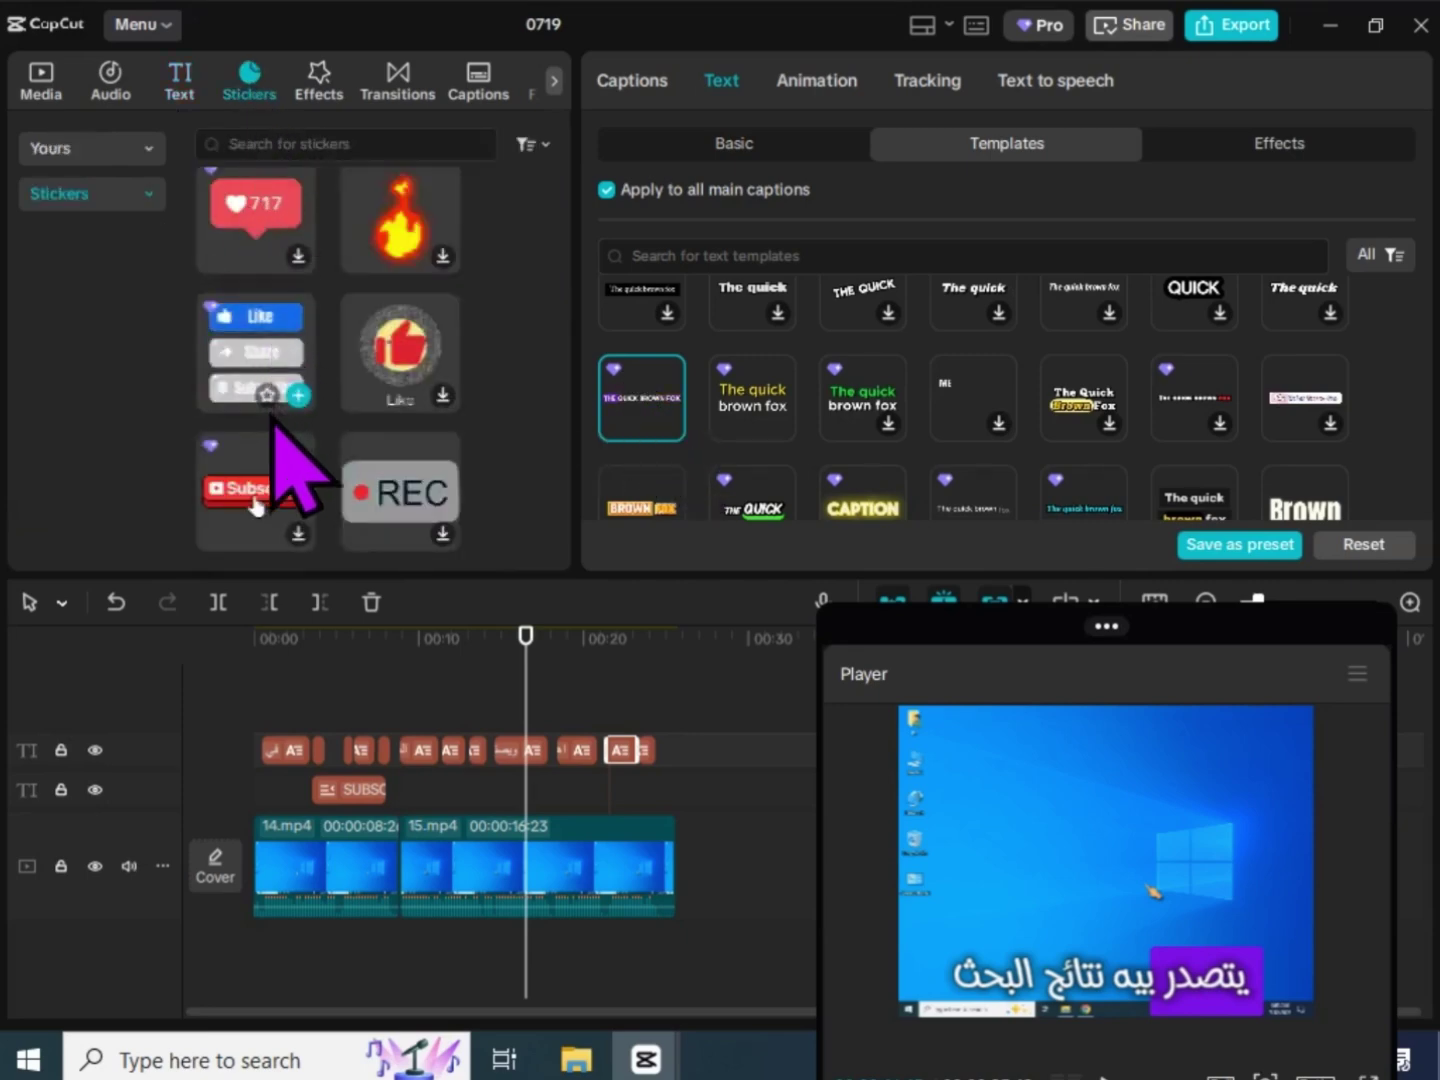
{"action": "left_click", "coordinate": [255, 350]}
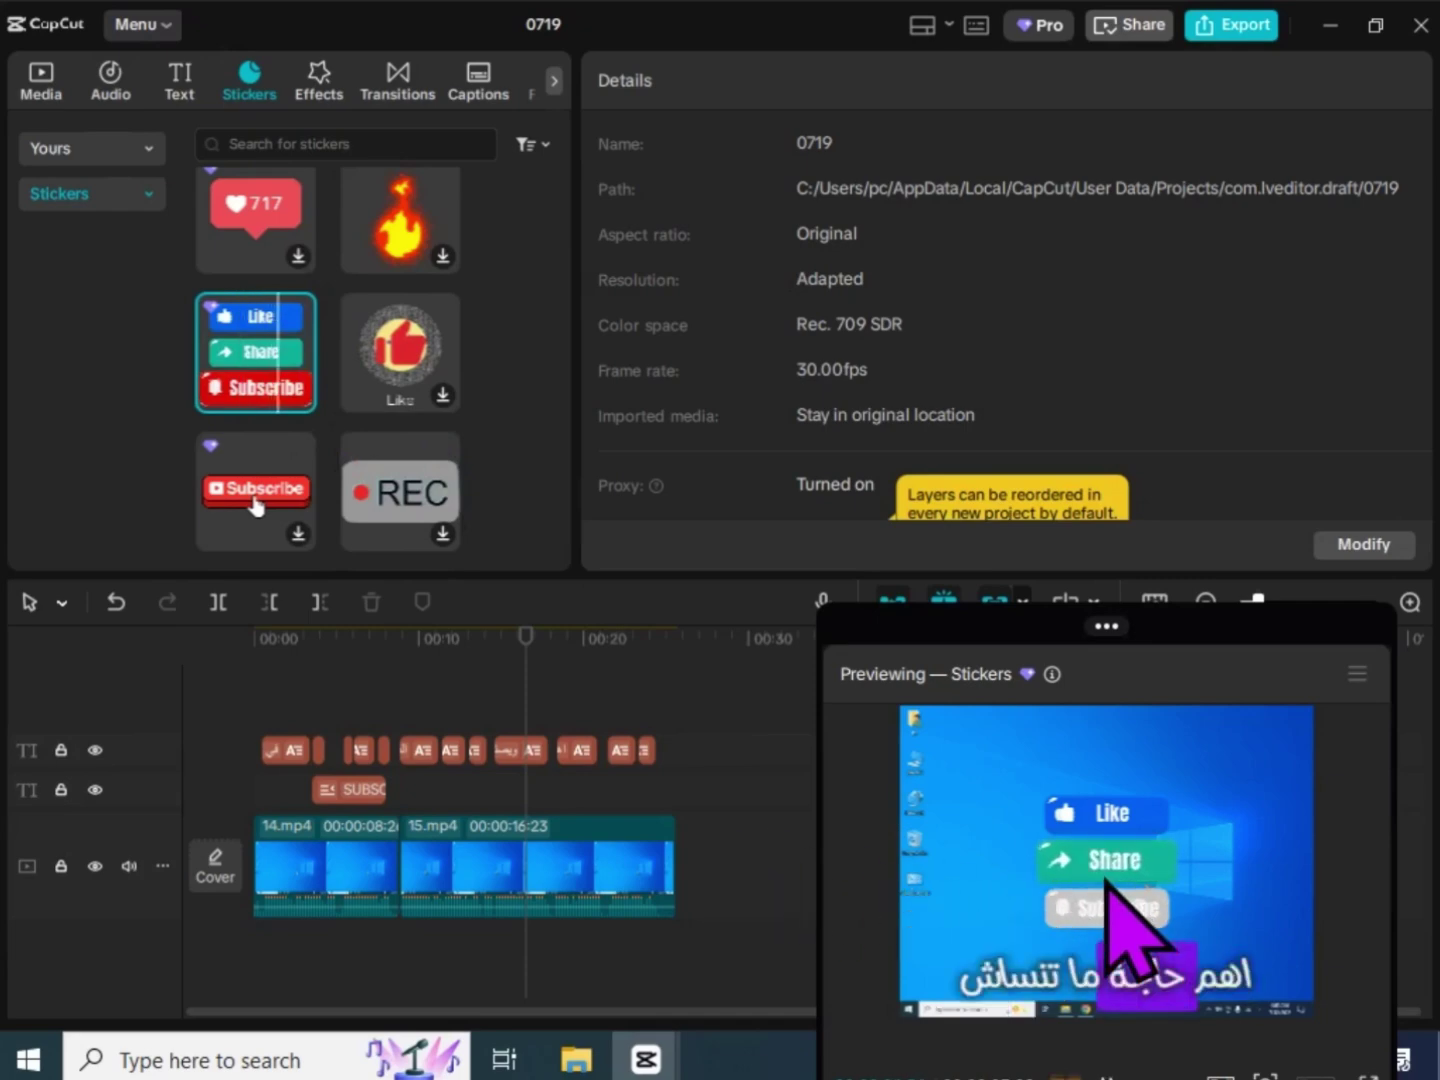
{"action": "left_click_drag", "start_coordinate": [255, 350], "coordinate": [484, 788]}
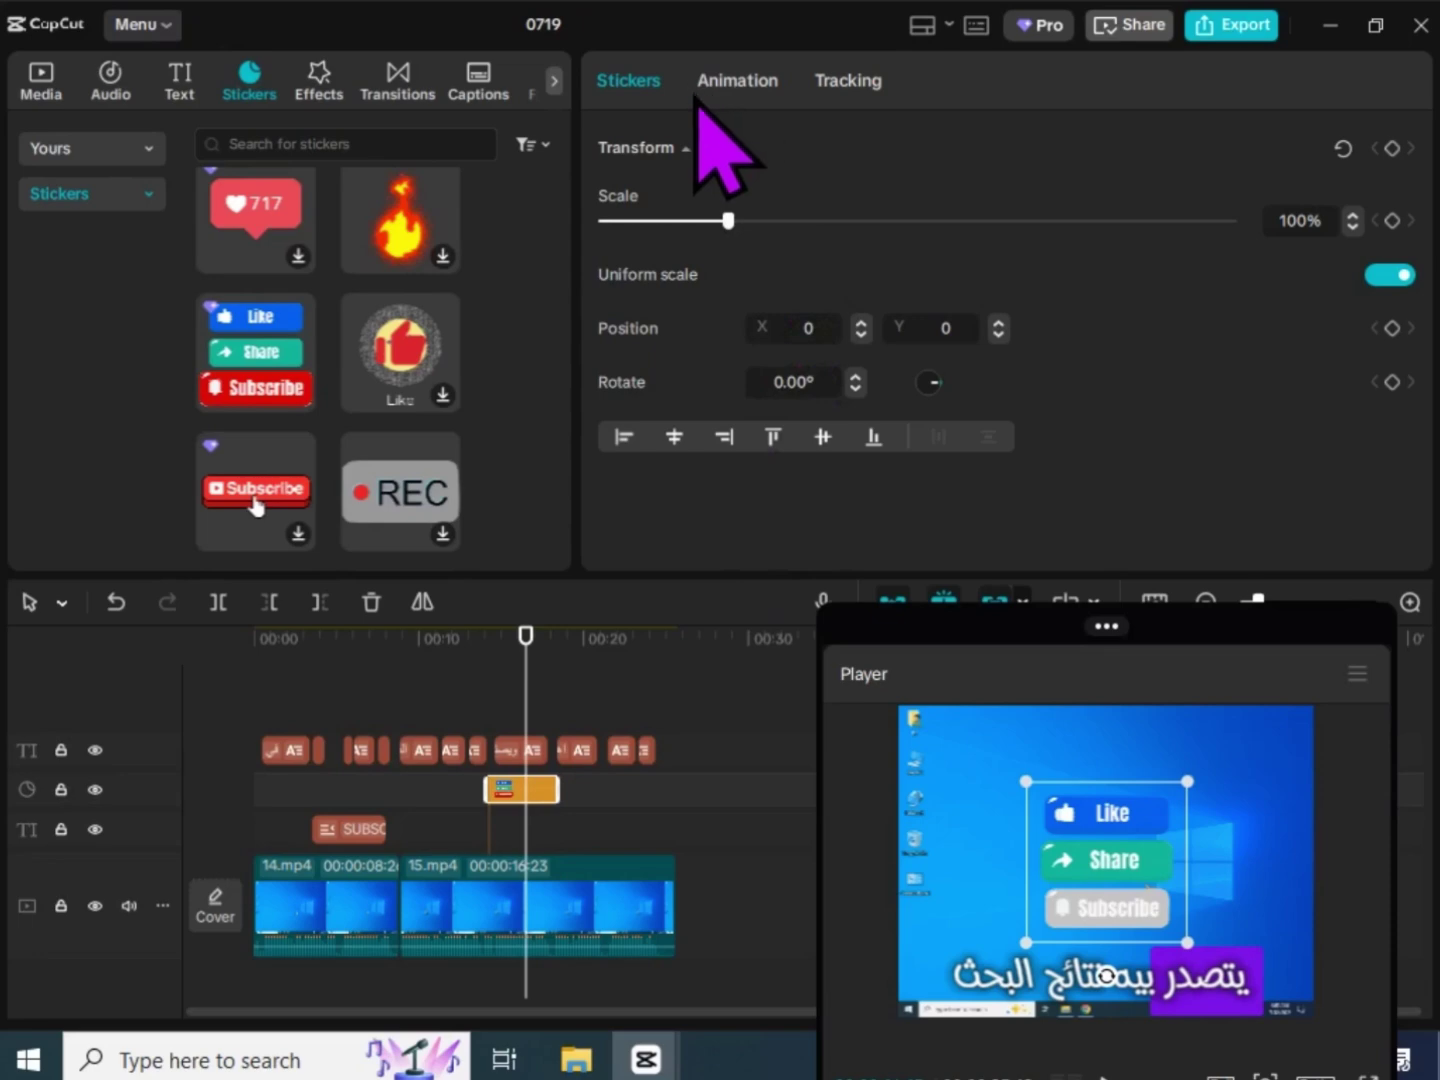
Browse the video effects and transitions, and place the Light Sweep II transition between clips 14.mp4 and 15.mp4
{"action": "left_click", "coordinate": [320, 80]}
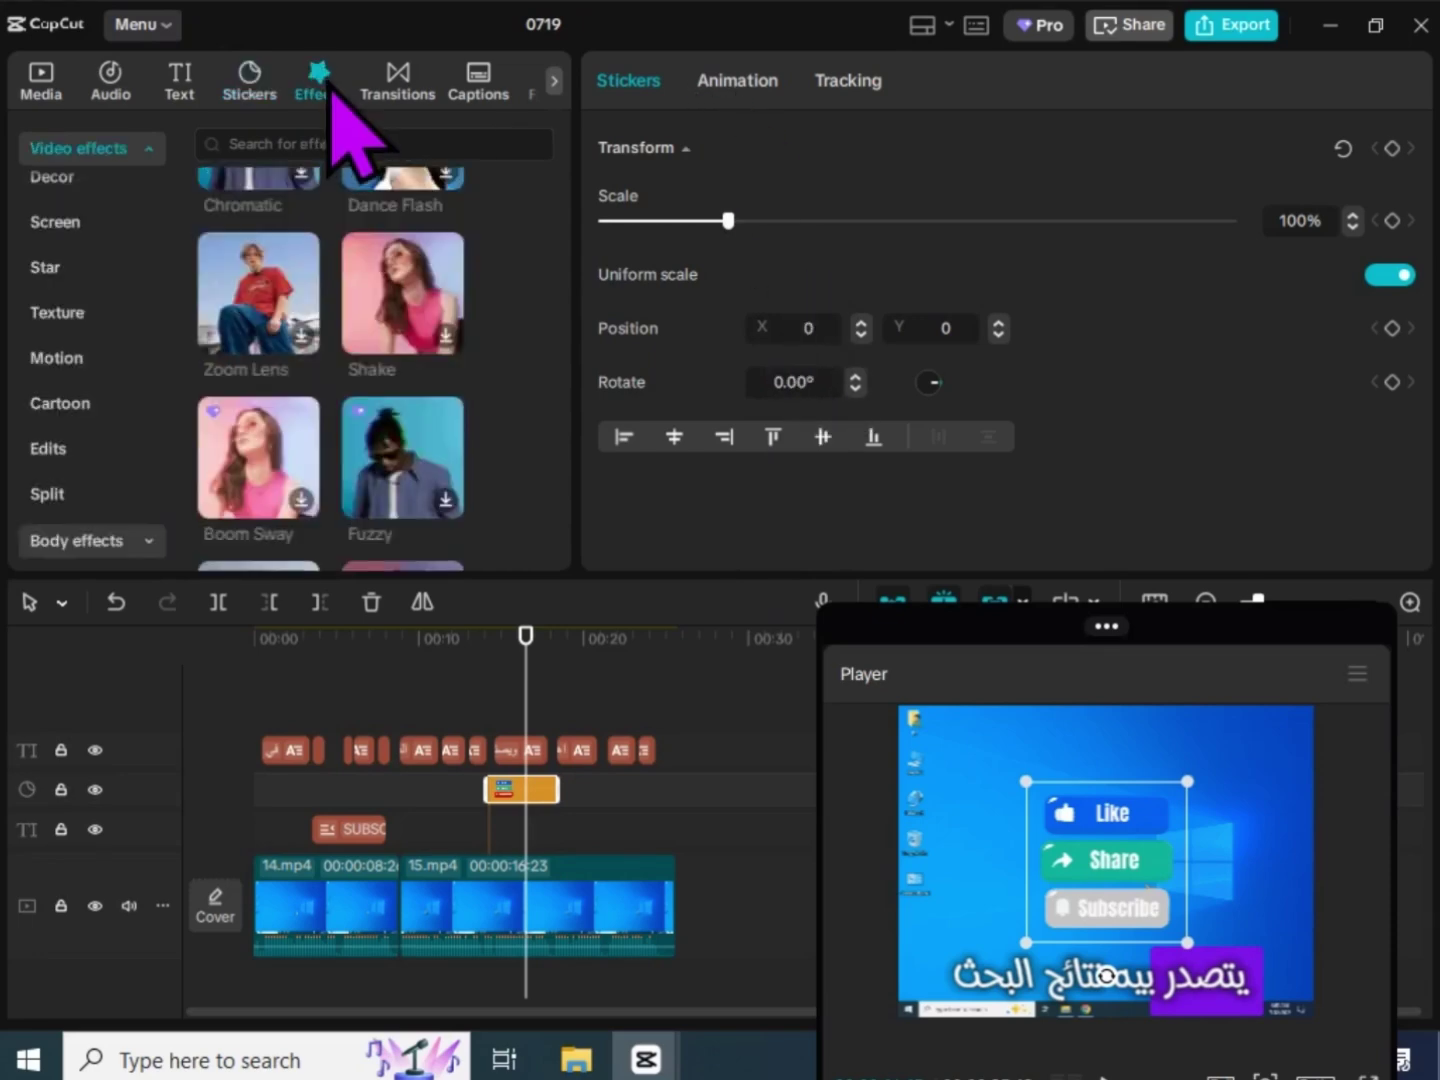
{"action": "scroll", "coordinate": [300, 400], "scroll_direction": "up", "scroll_amount": 3}
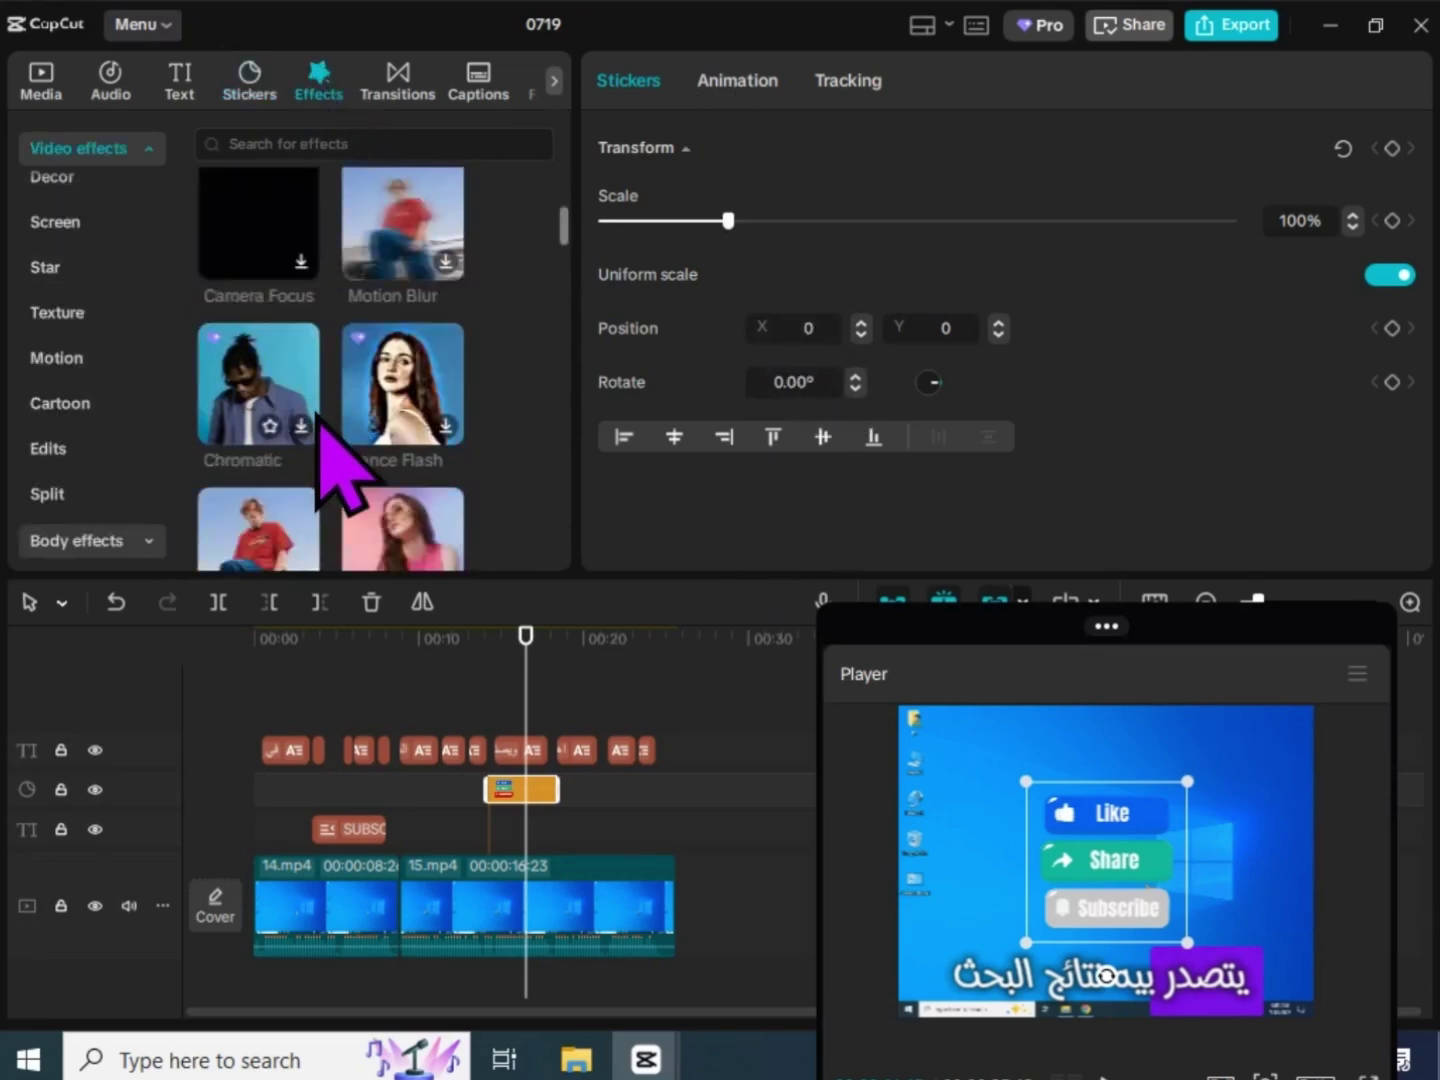
{"action": "left_click", "coordinate": [394, 84]}
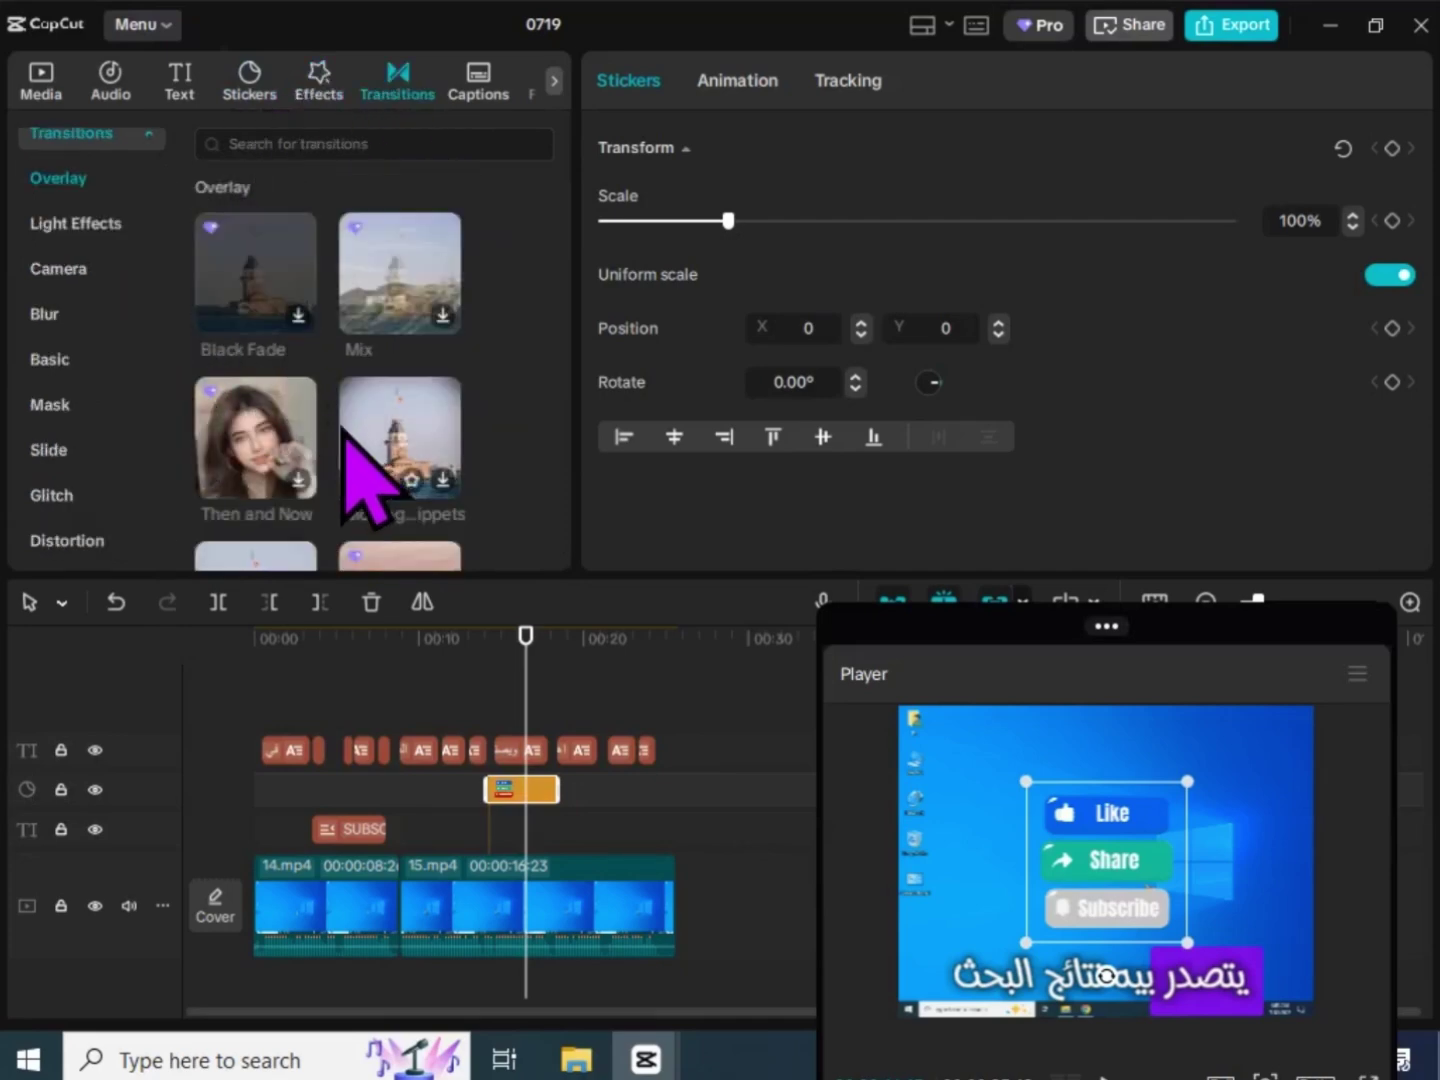
{"action": "left_click", "coordinate": [465, 100]}
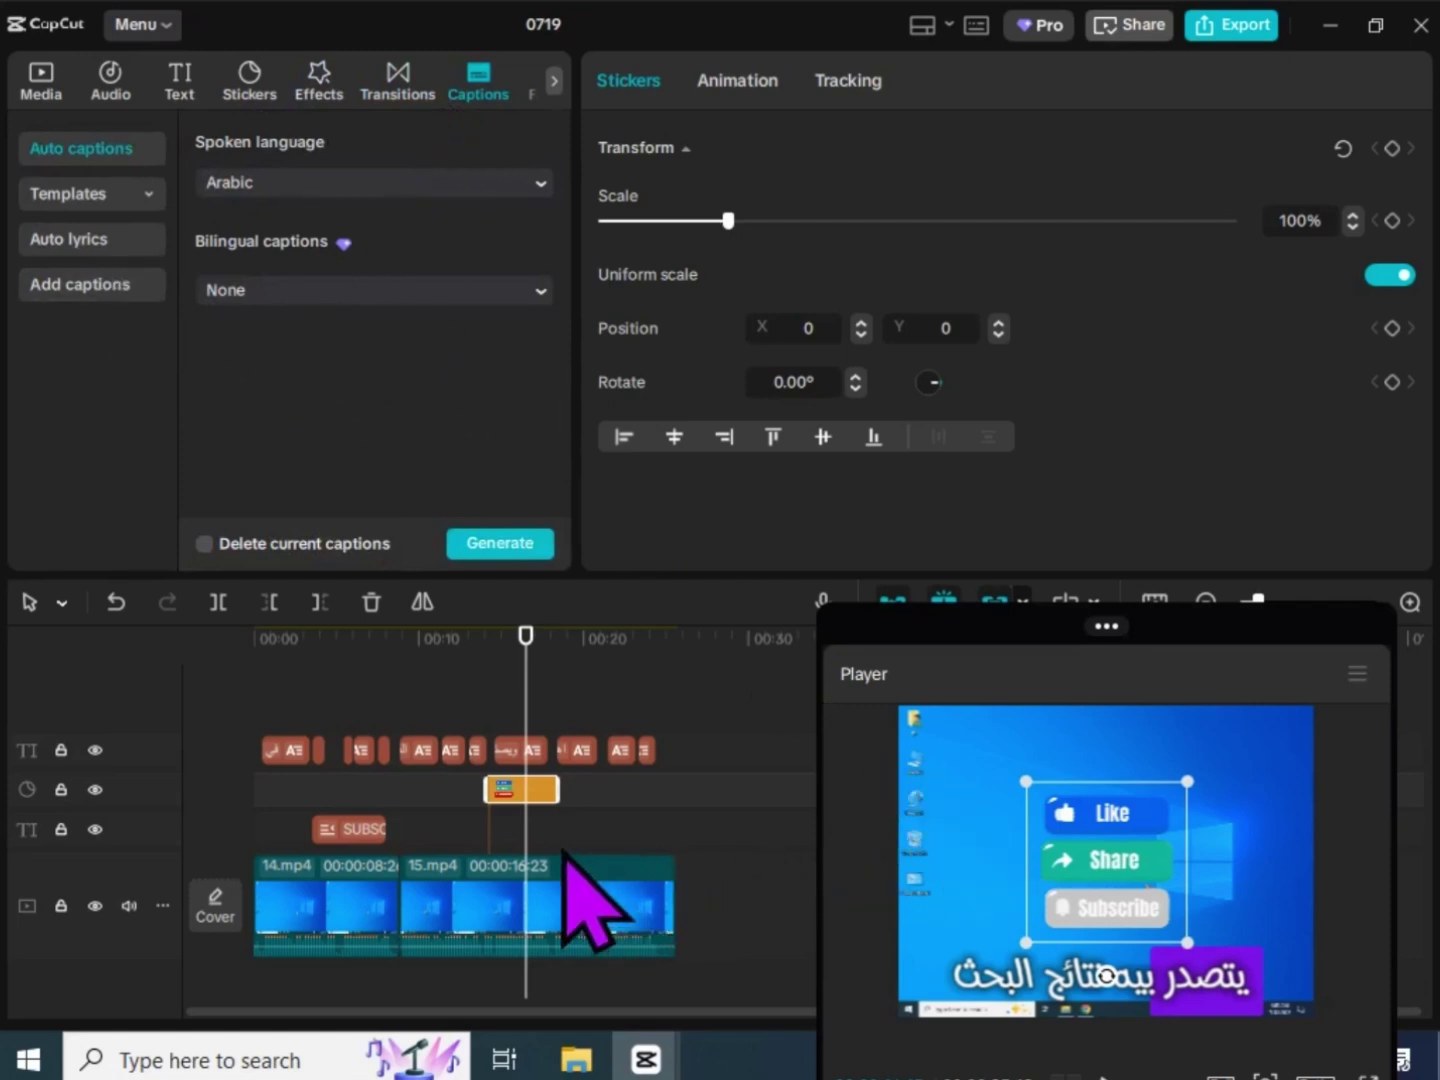
{"action": "left_click_drag", "start_coordinate": [487, 635], "coordinate": [400, 635]}
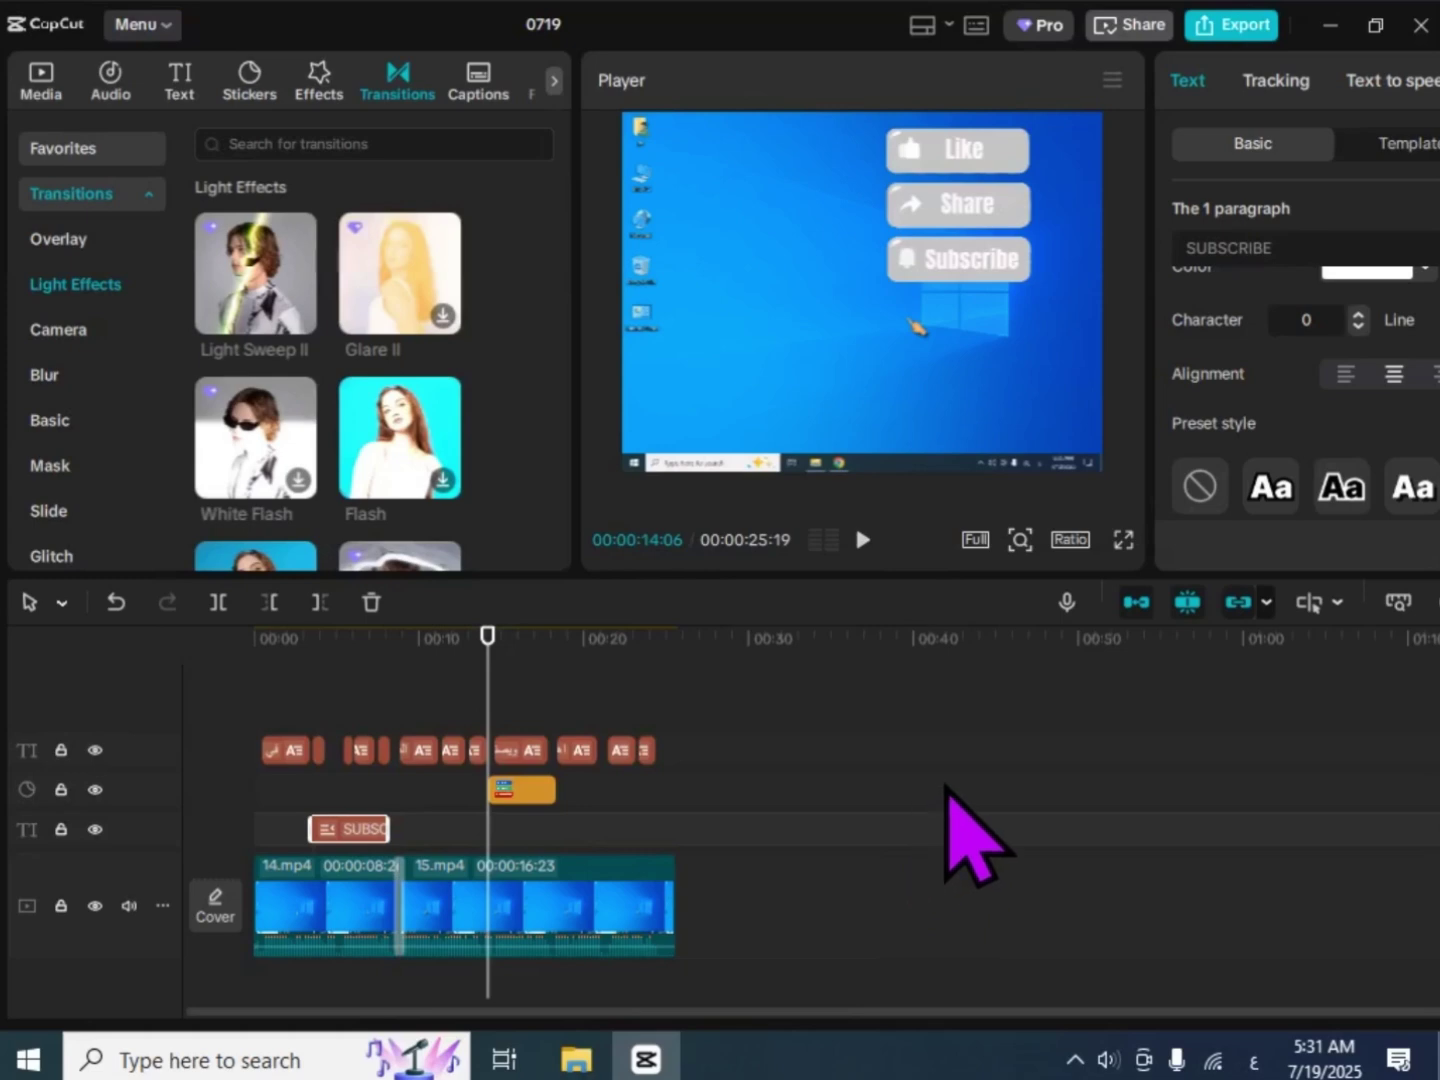
Try to export the project and return to editing from the Pro subscription offer
{"action": "left_click", "coordinate": [1234, 28]}
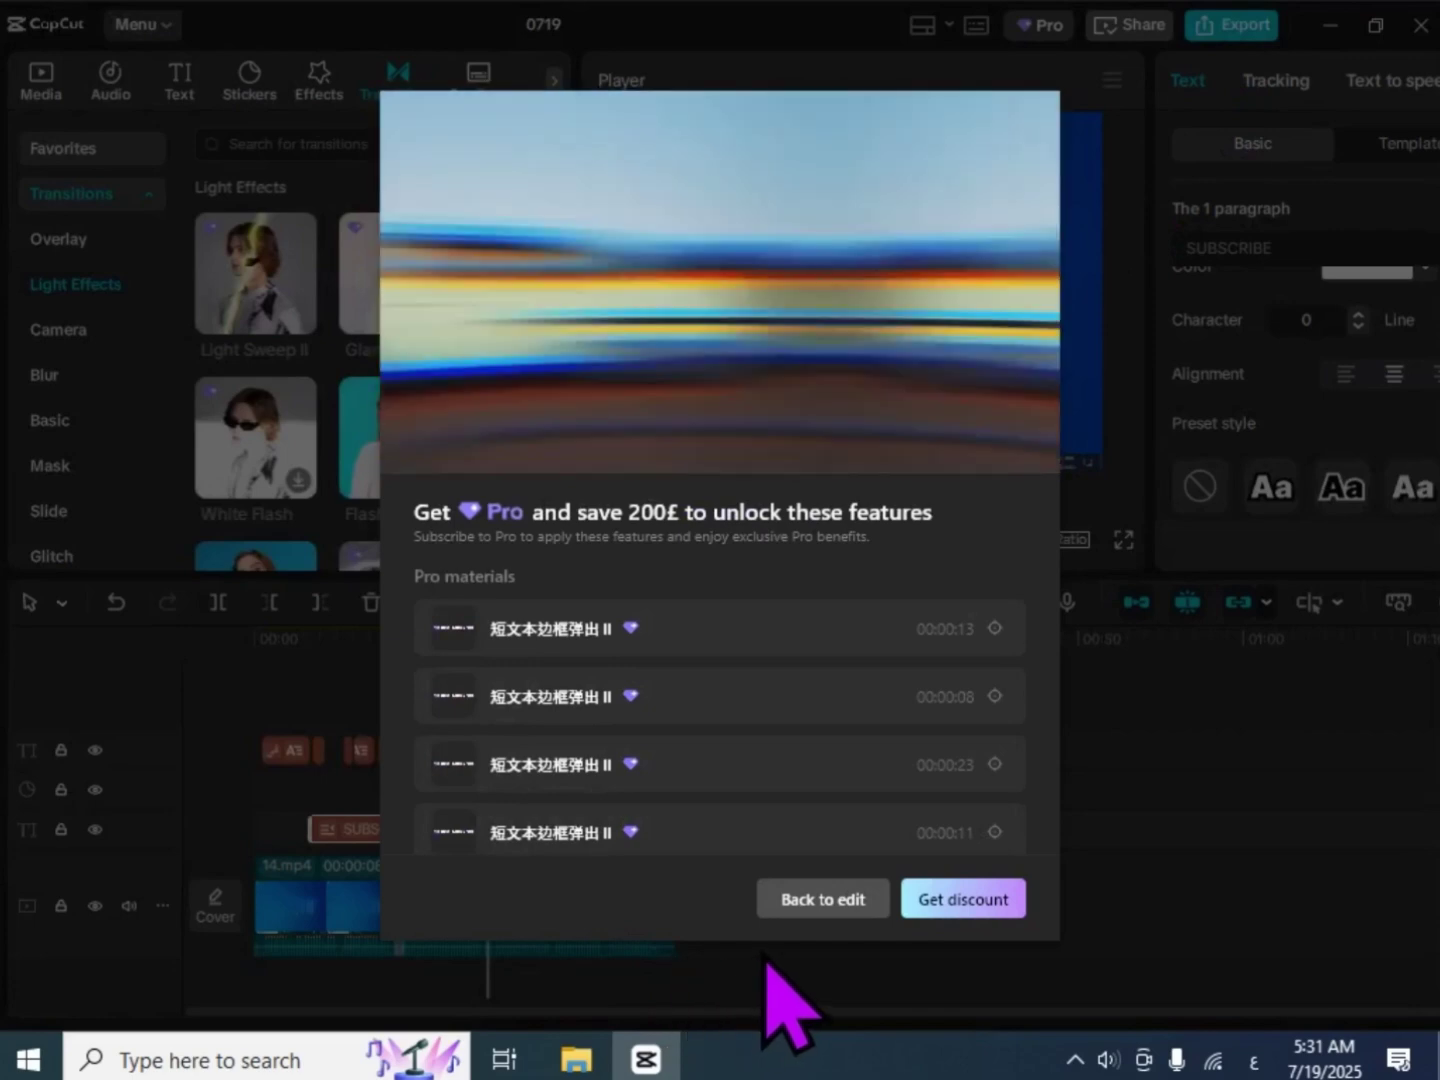
{"action": "left_click", "coordinate": [814, 908]}
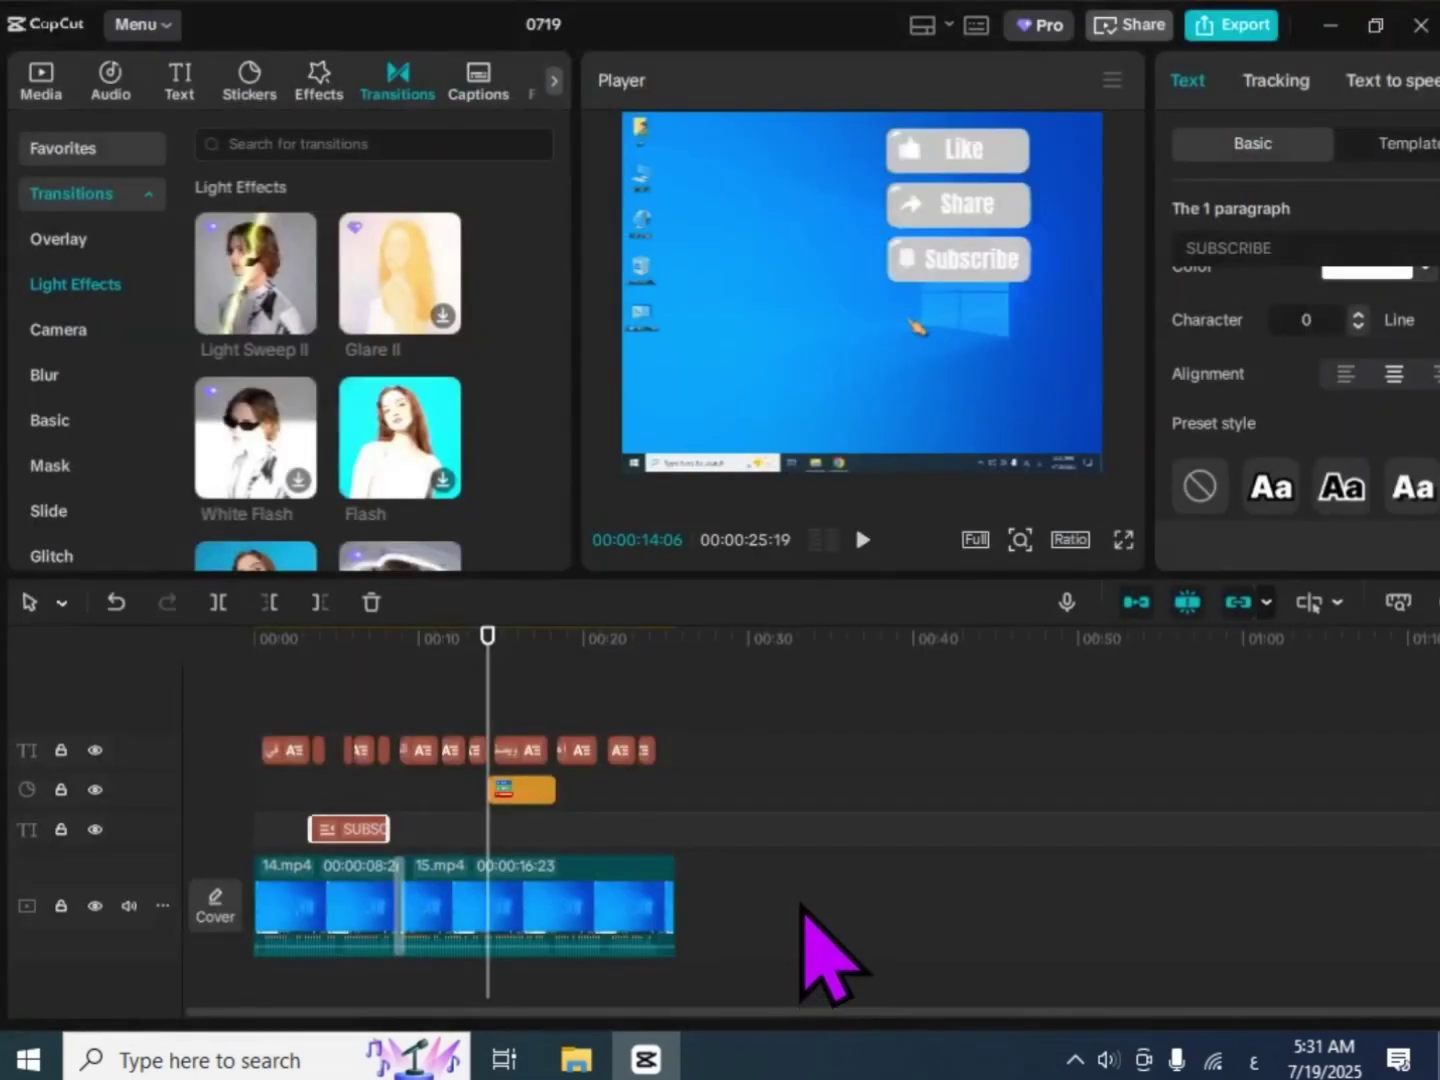
Select both clips, 14.mp4 and 15.mp4, and turn on Reduce noise for their audio
{"action": "left_click", "coordinate": [979, 897]}
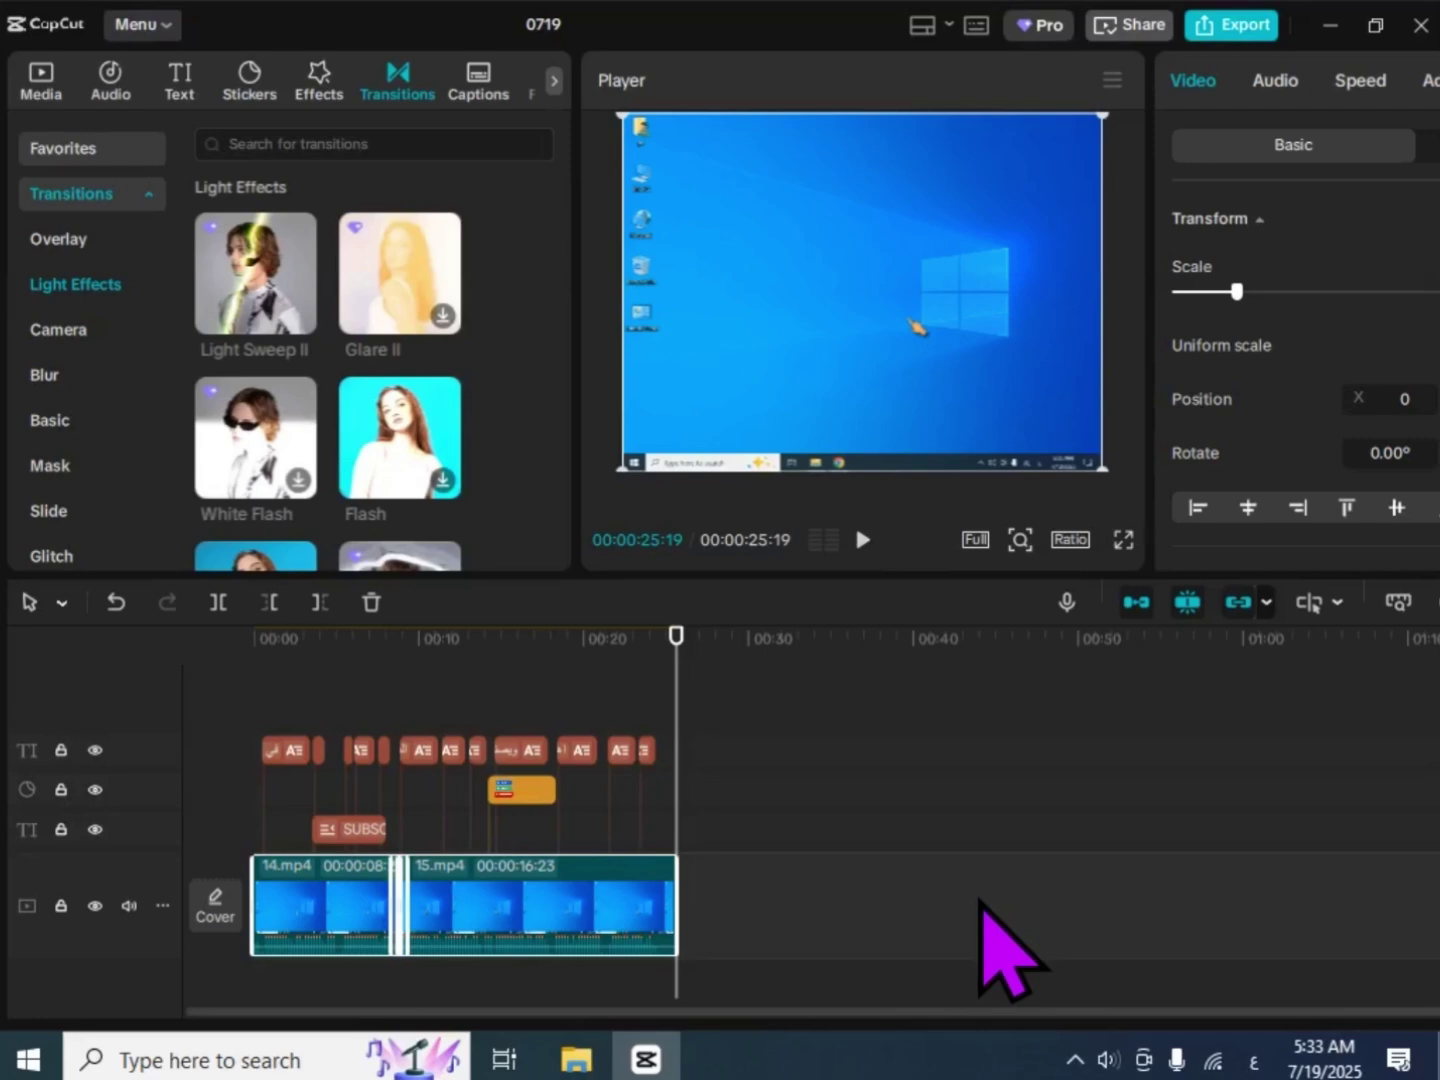
{"action": "left_click", "coordinate": [795, 907]}
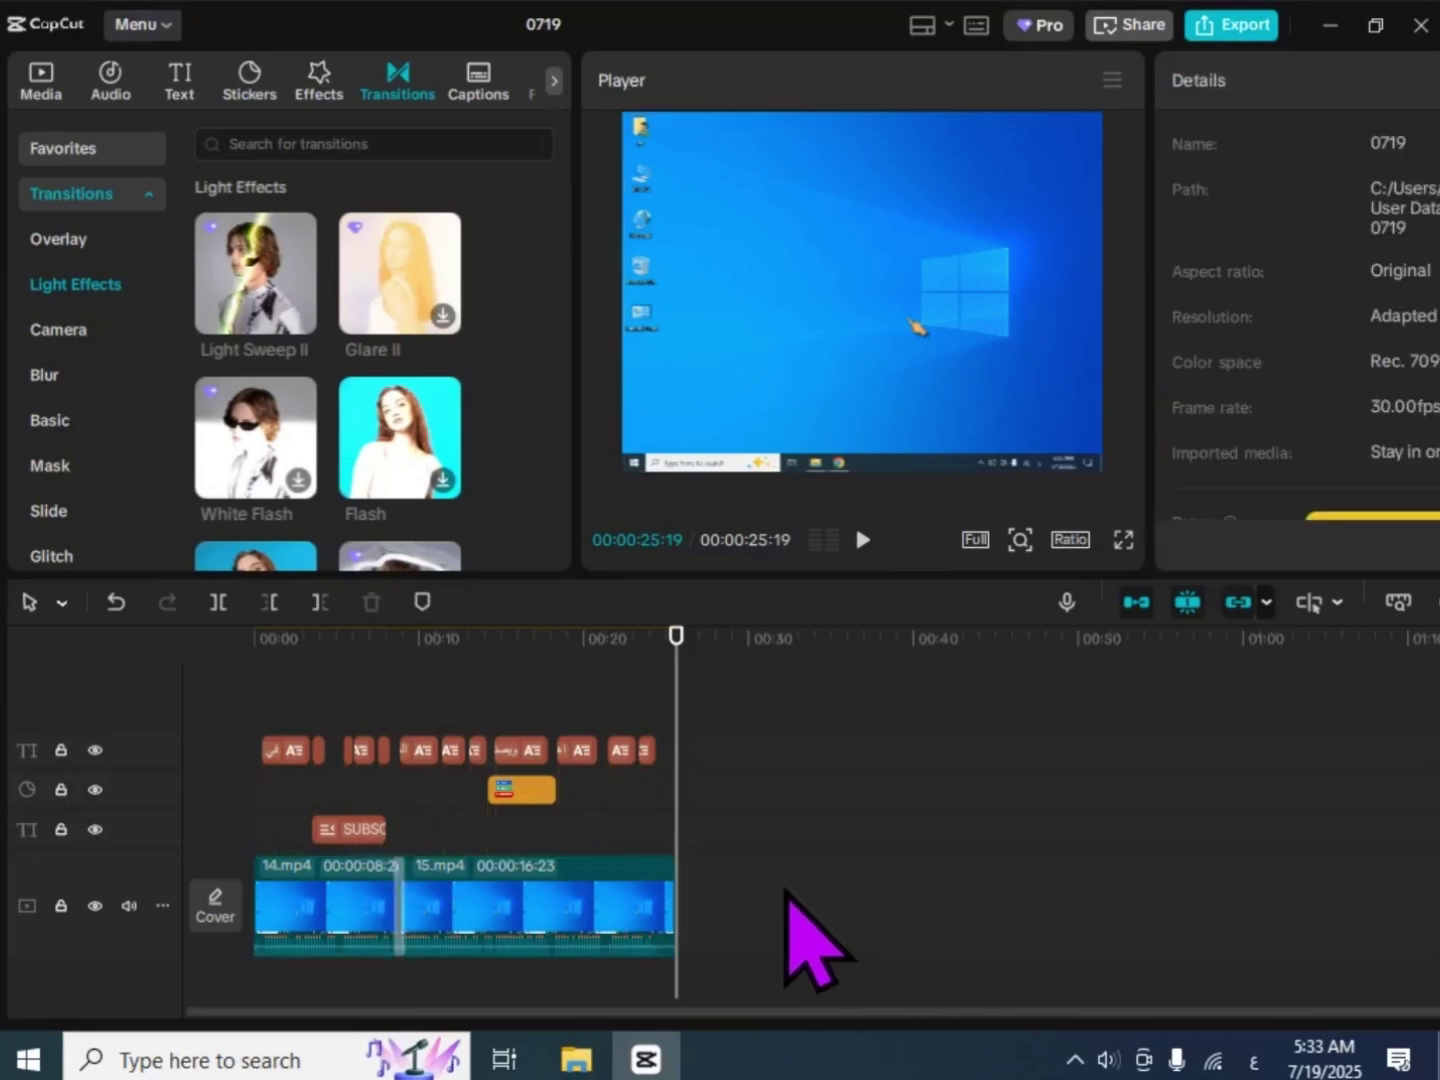
{"action": "left_click", "coordinate": [700, 905]}
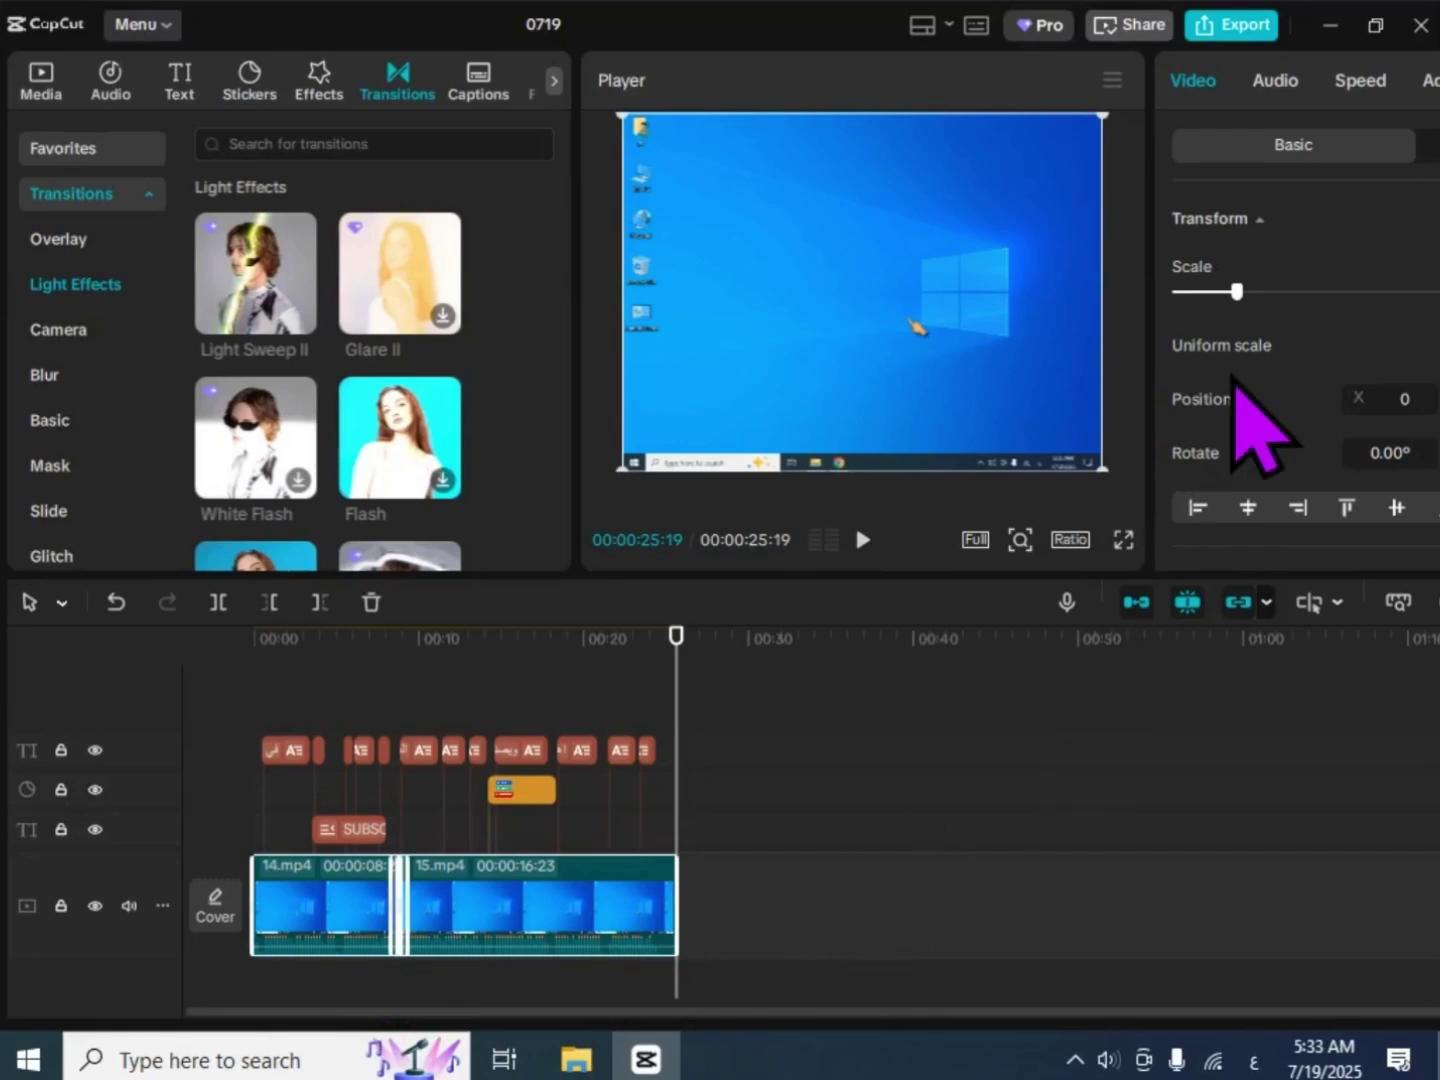
{"action": "left_click", "coordinate": [1278, 85]}
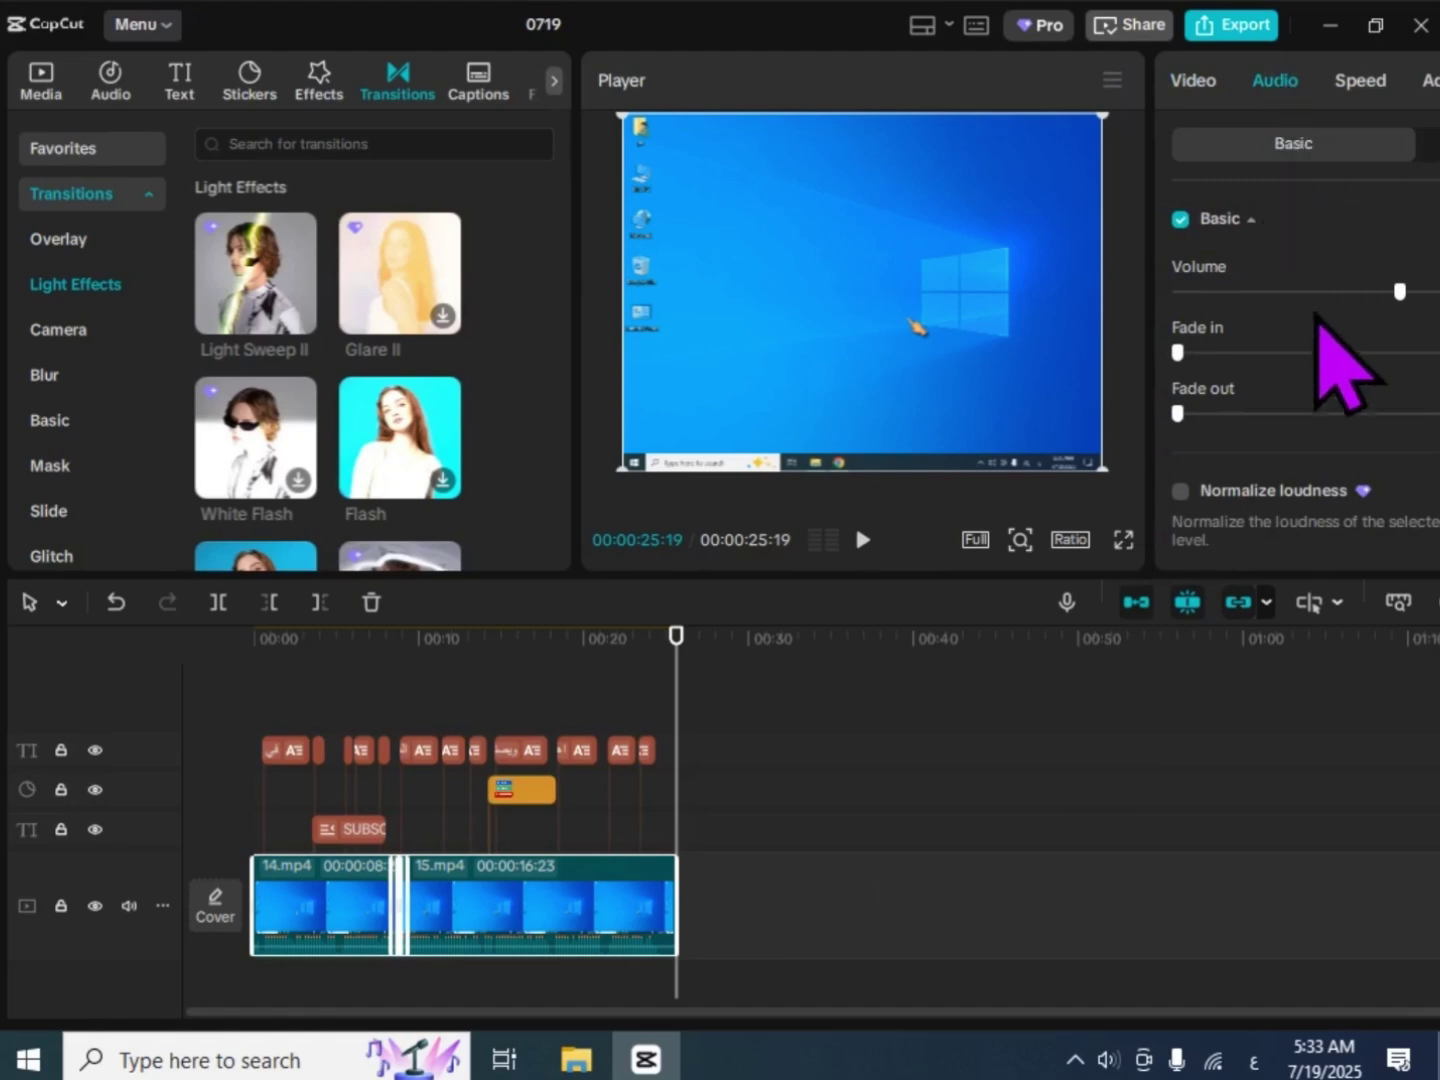
{"action": "scroll", "coordinate": [1330, 401], "scroll_direction": "down", "scroll_amount": 4}
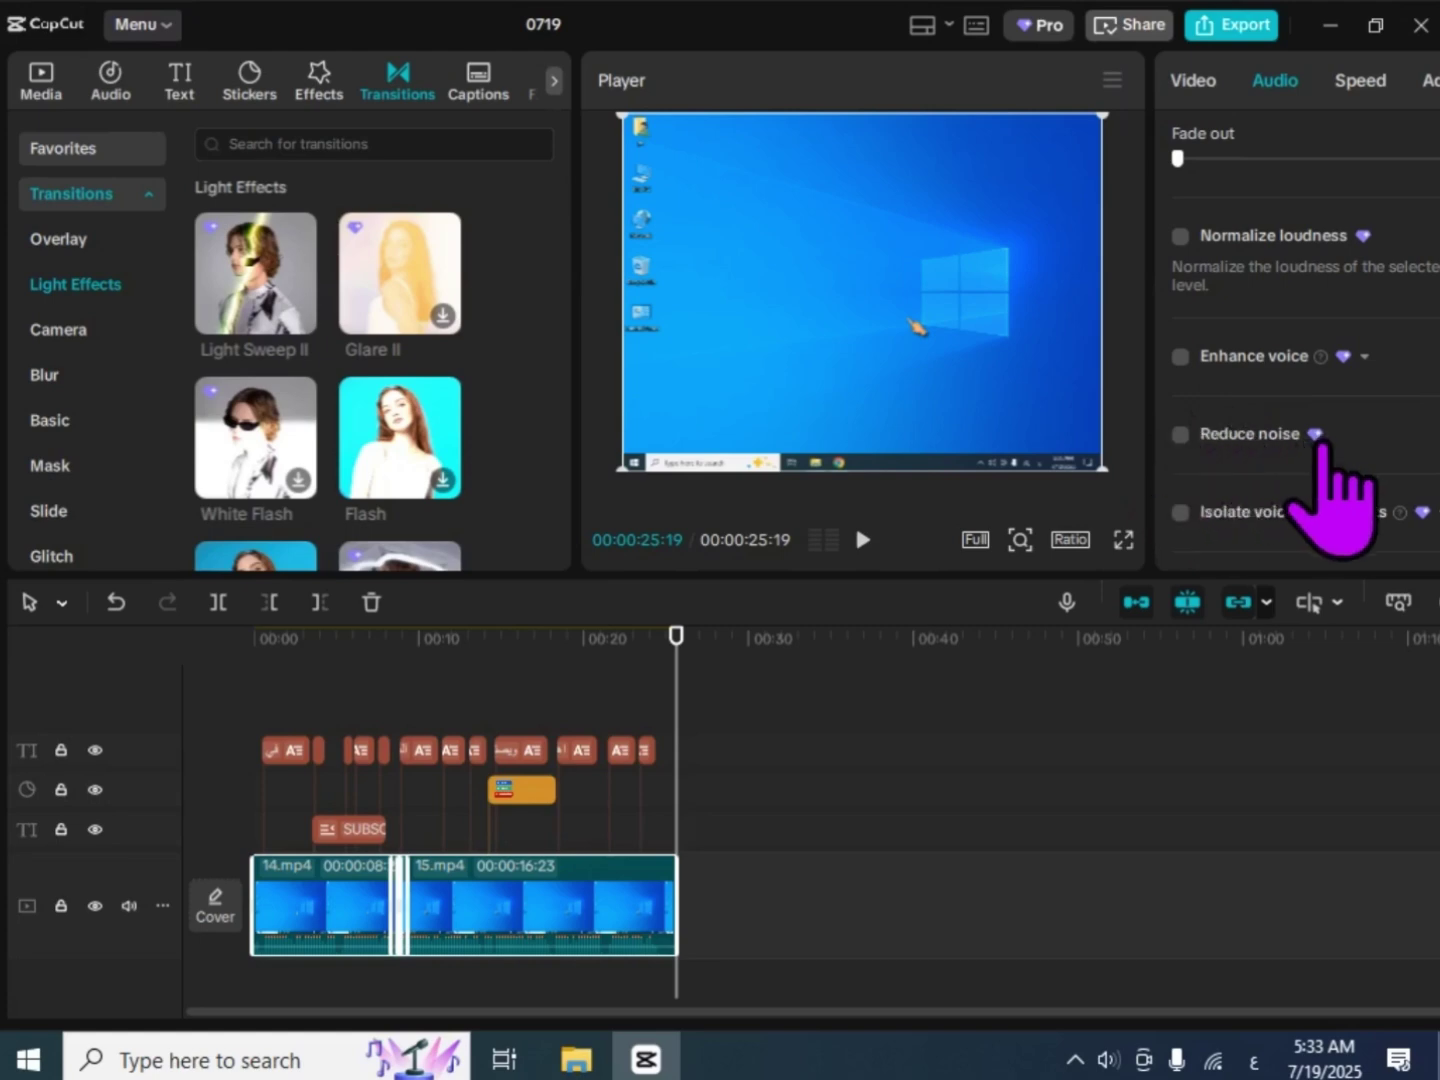
{"action": "left_click", "coordinate": [1222, 437]}
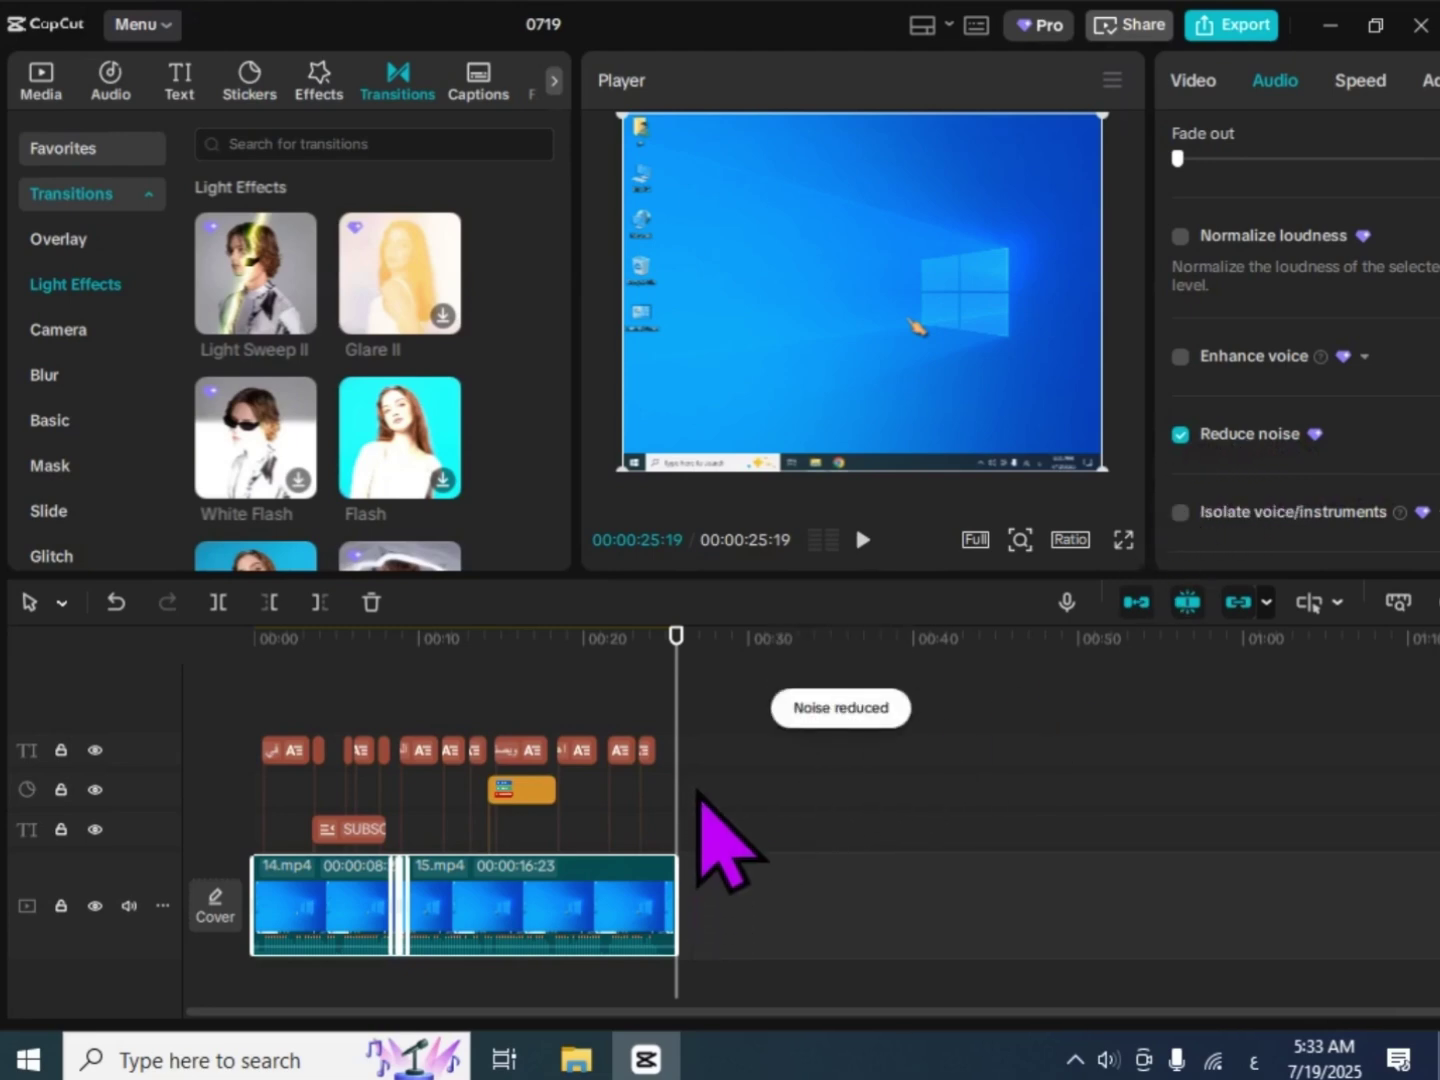
{"action": "left_click_drag", "start_coordinate": [637, 636], "coordinate": [401, 635]}
{"action": "left_click", "coordinate": [761, 923]}
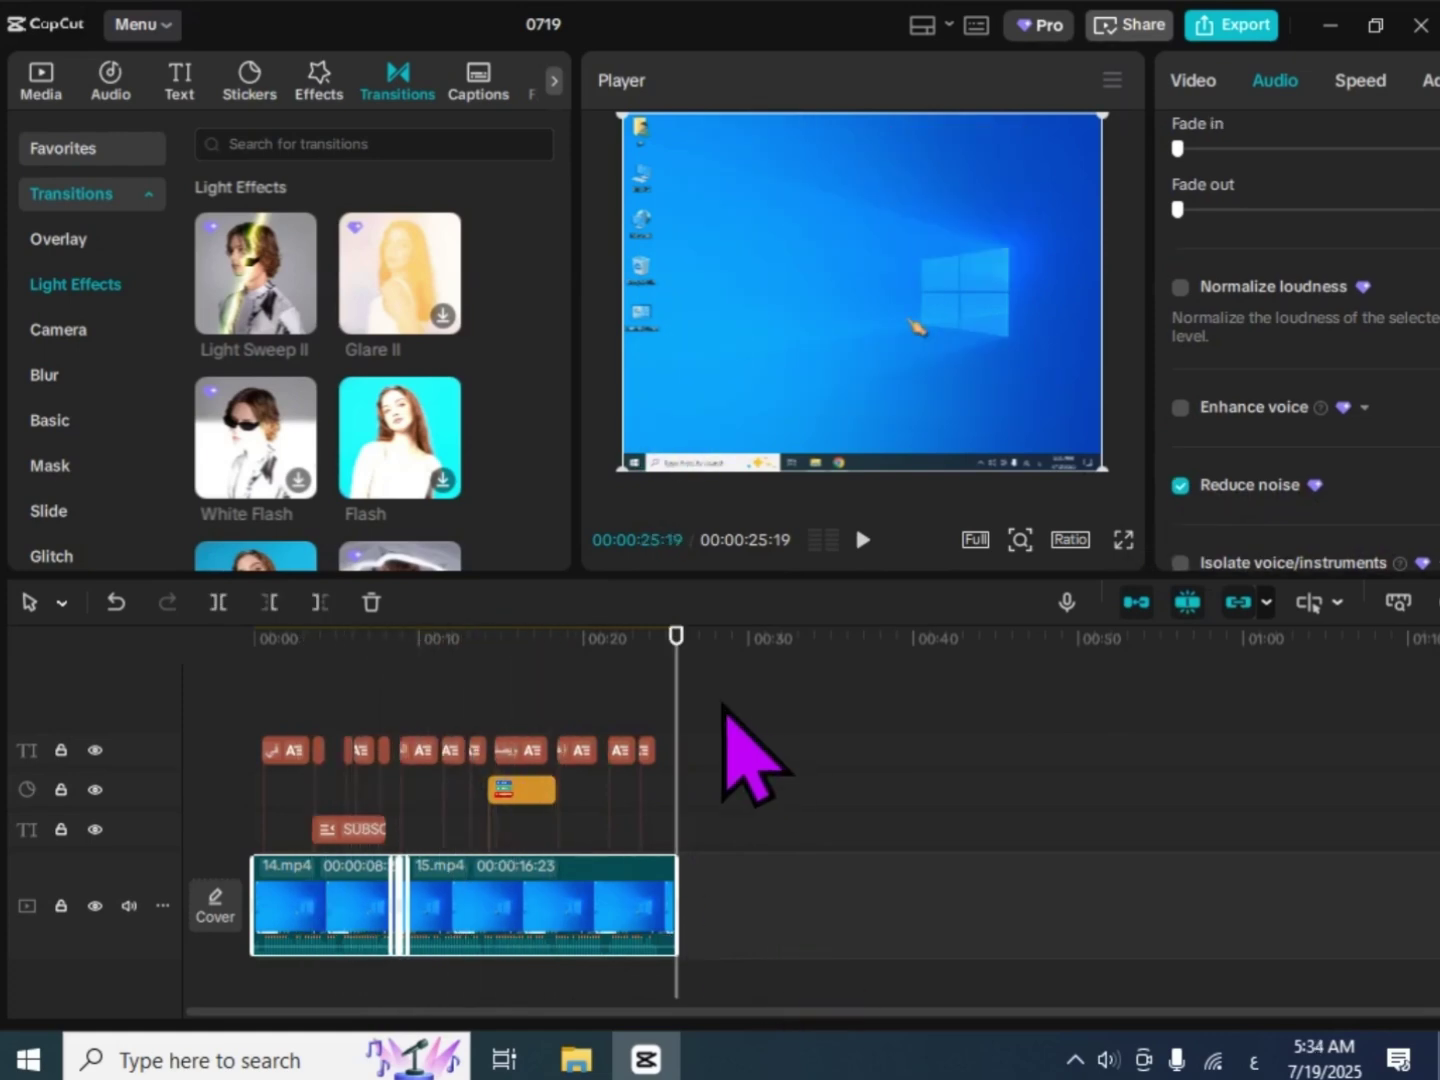
{"action": "left_click_drag", "start_coordinate": [607, 636], "coordinate": [666, 635]}
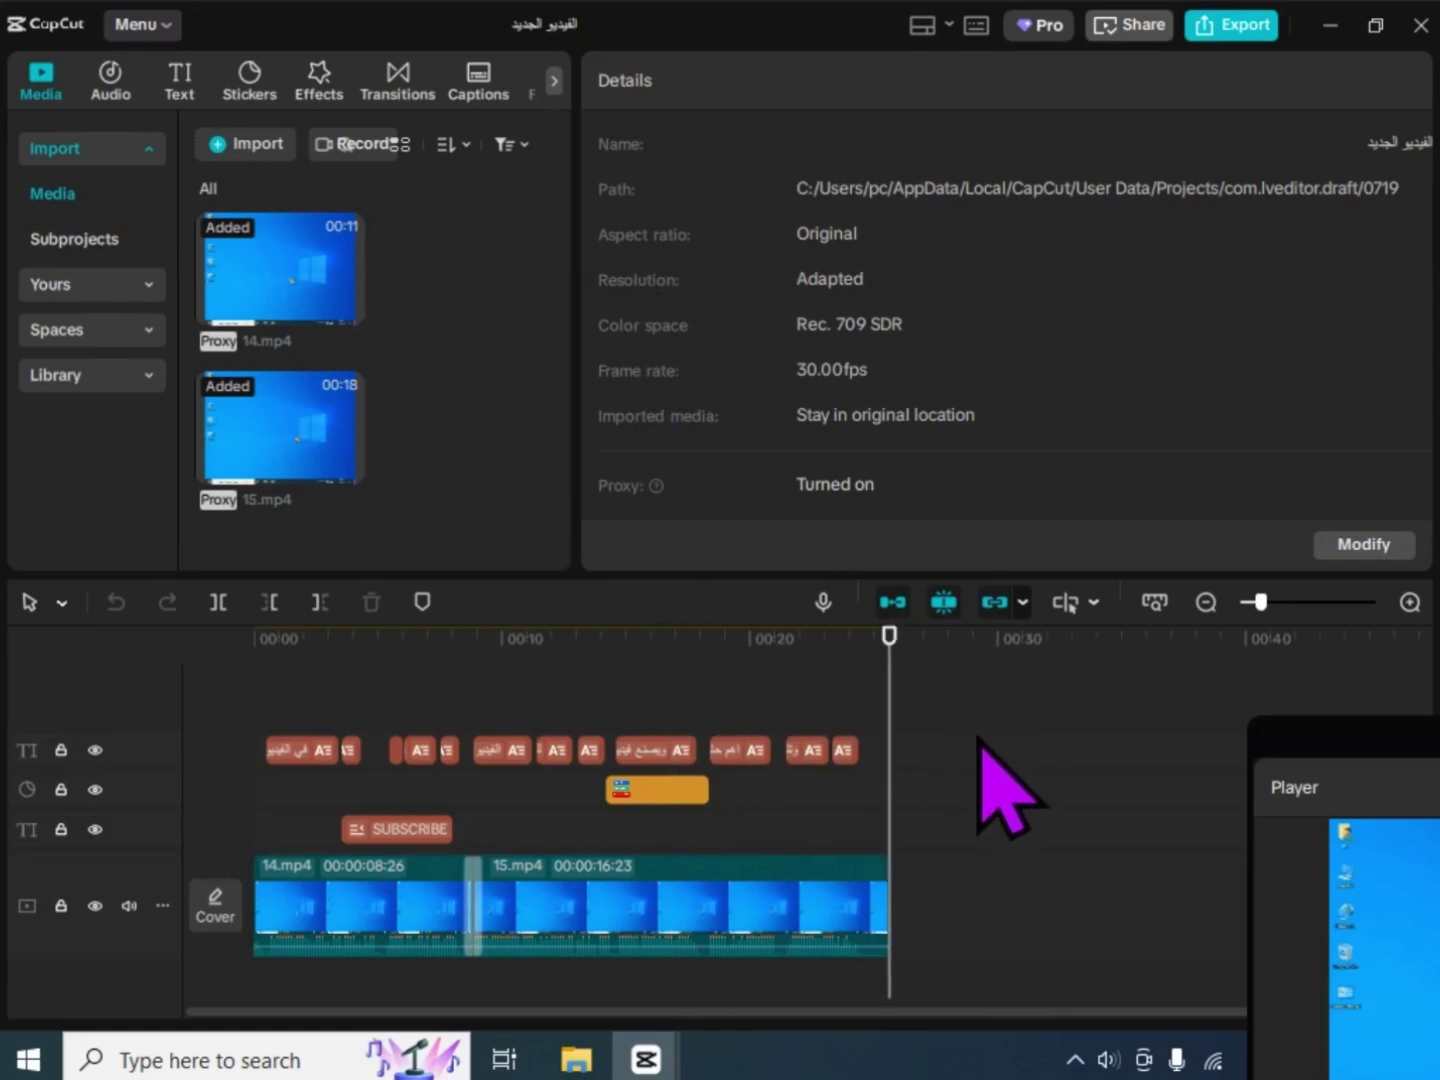
{"action": "key", "text": "ctrl+a"}
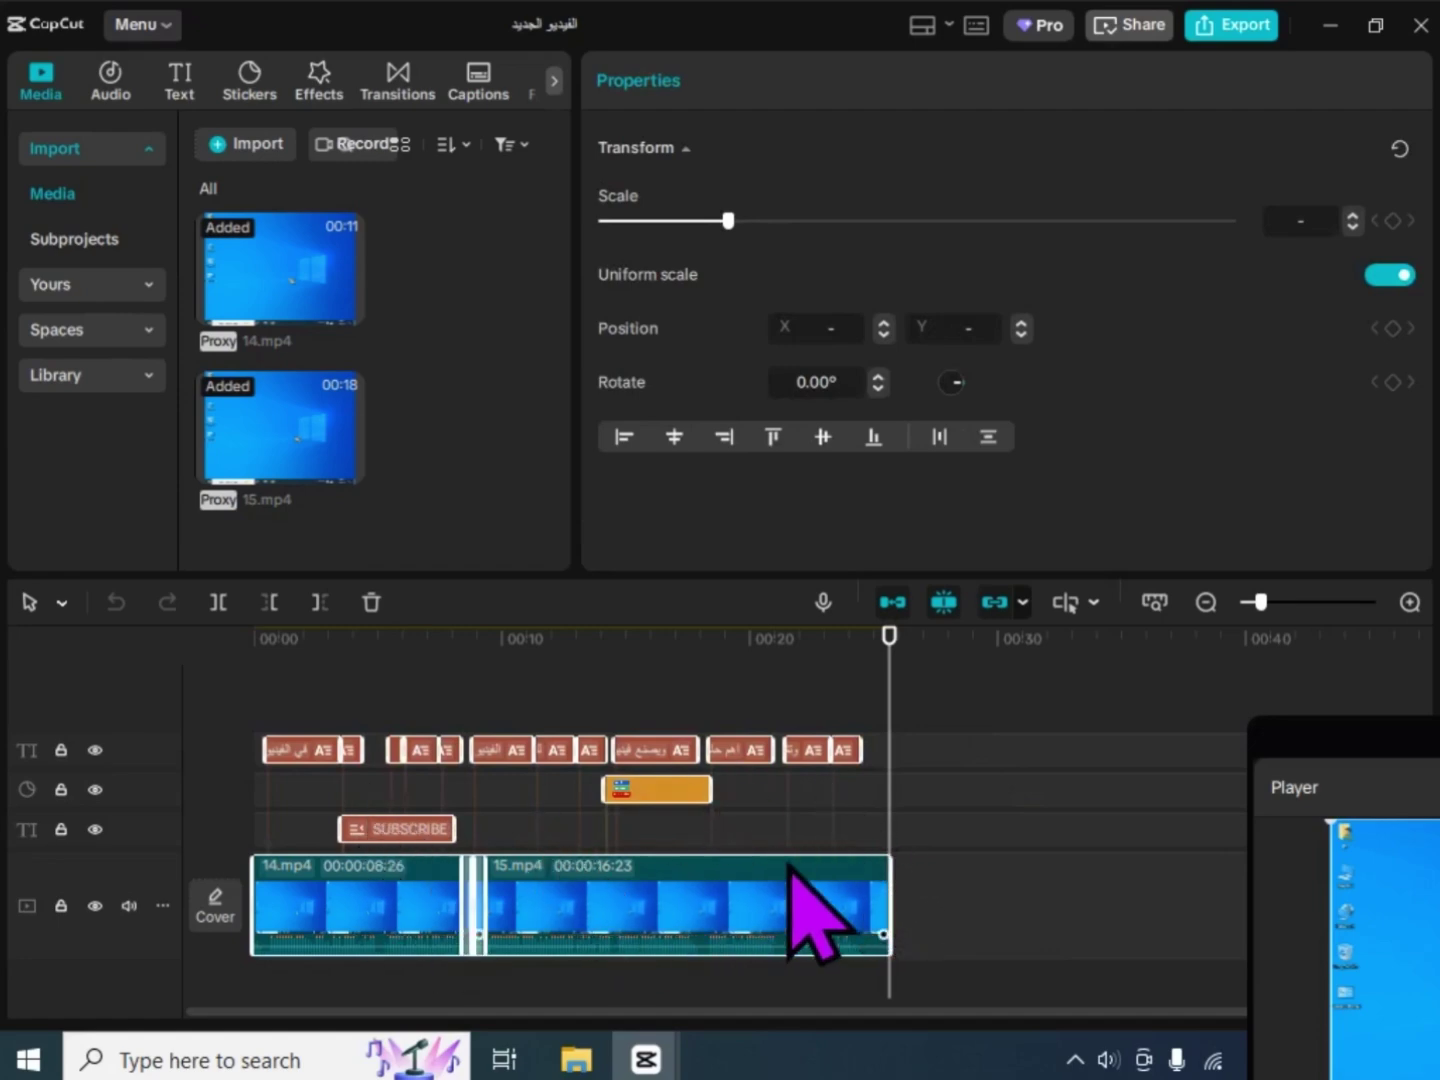
{"action": "left_click", "coordinate": [962, 812]}
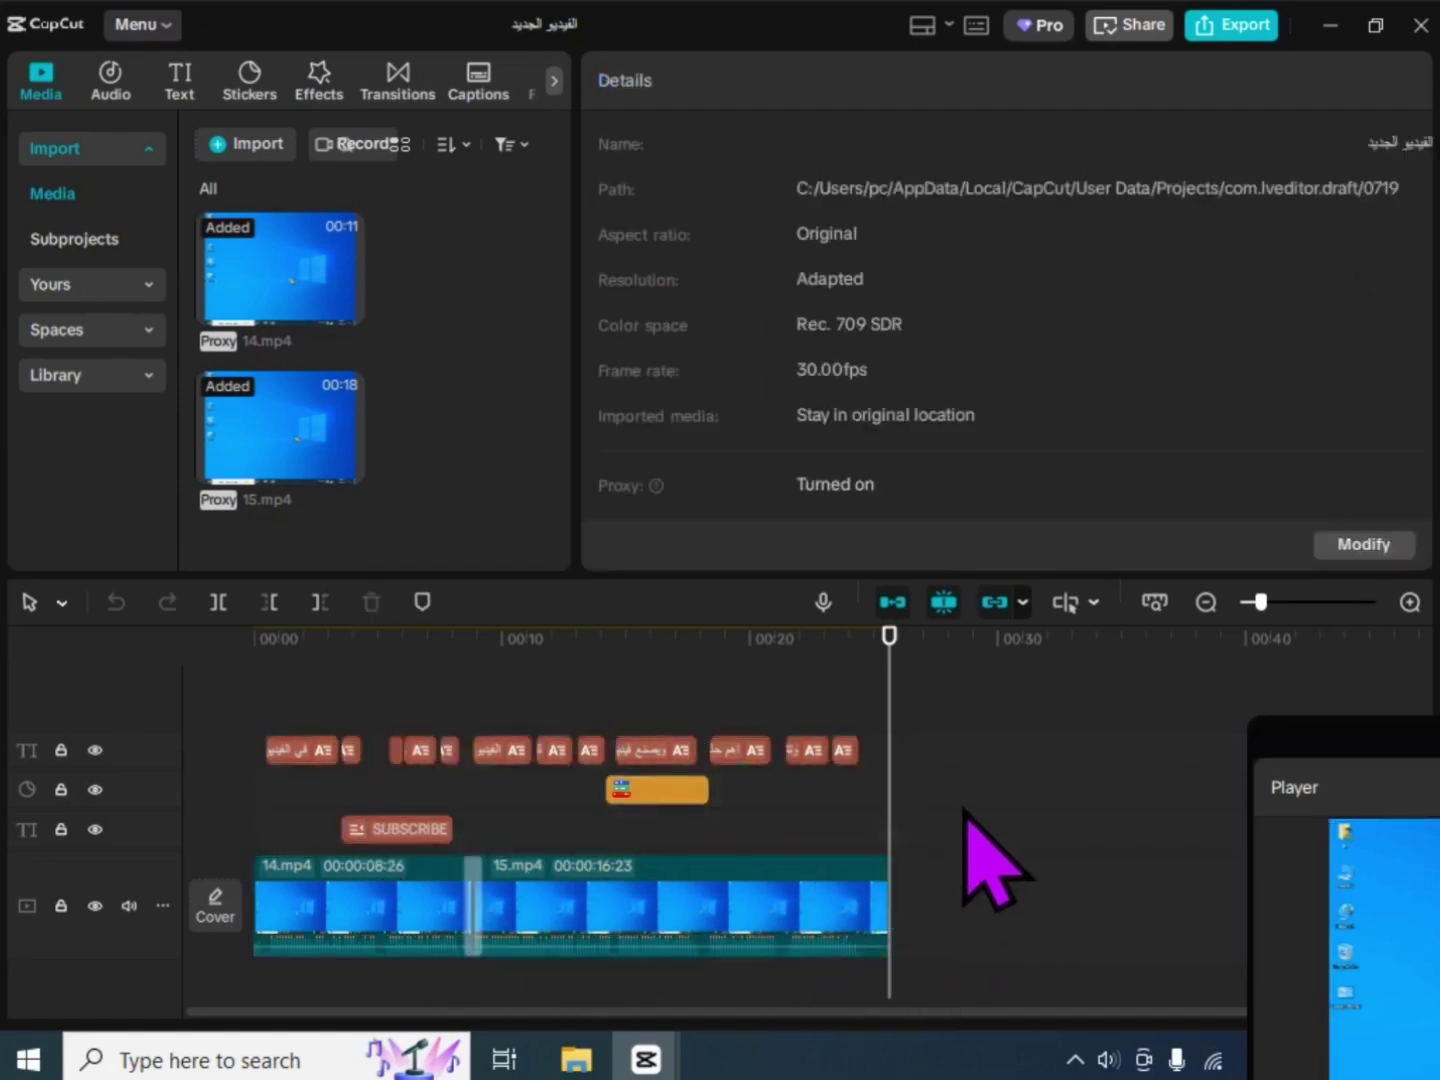
{"action": "scroll", "coordinate": [904, 994], "scroll_direction": "down", "scroll_amount": 1}
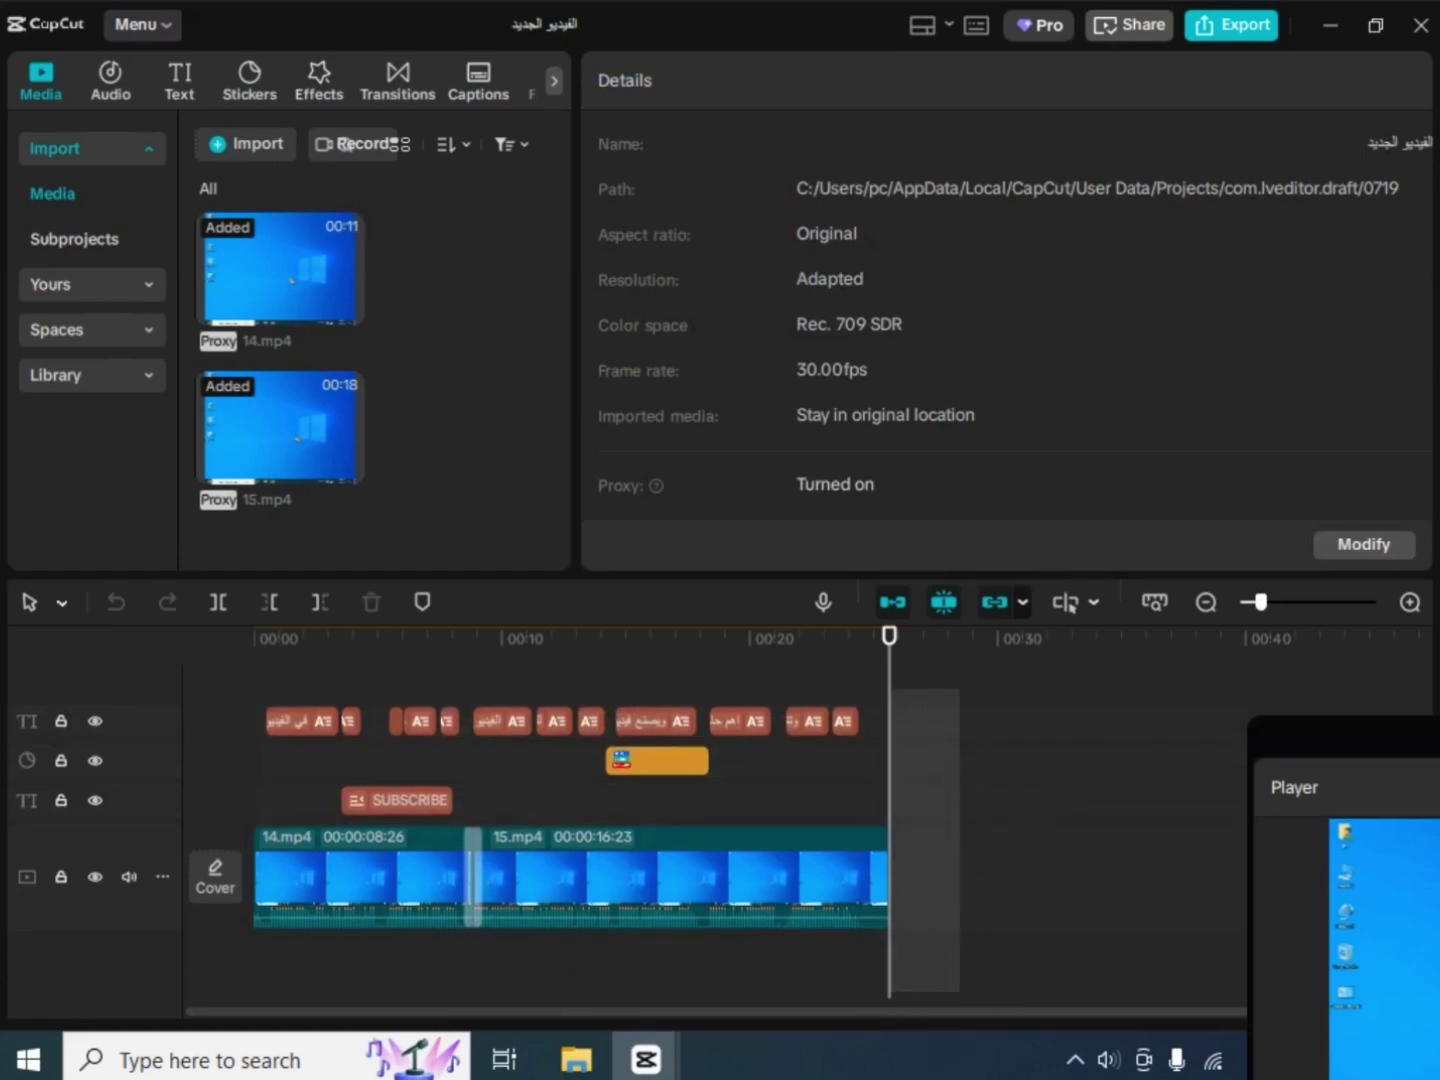
{"action": "left_click", "coordinate": [1330, 822]}
{"action": "left_click", "coordinate": [266, 955]}
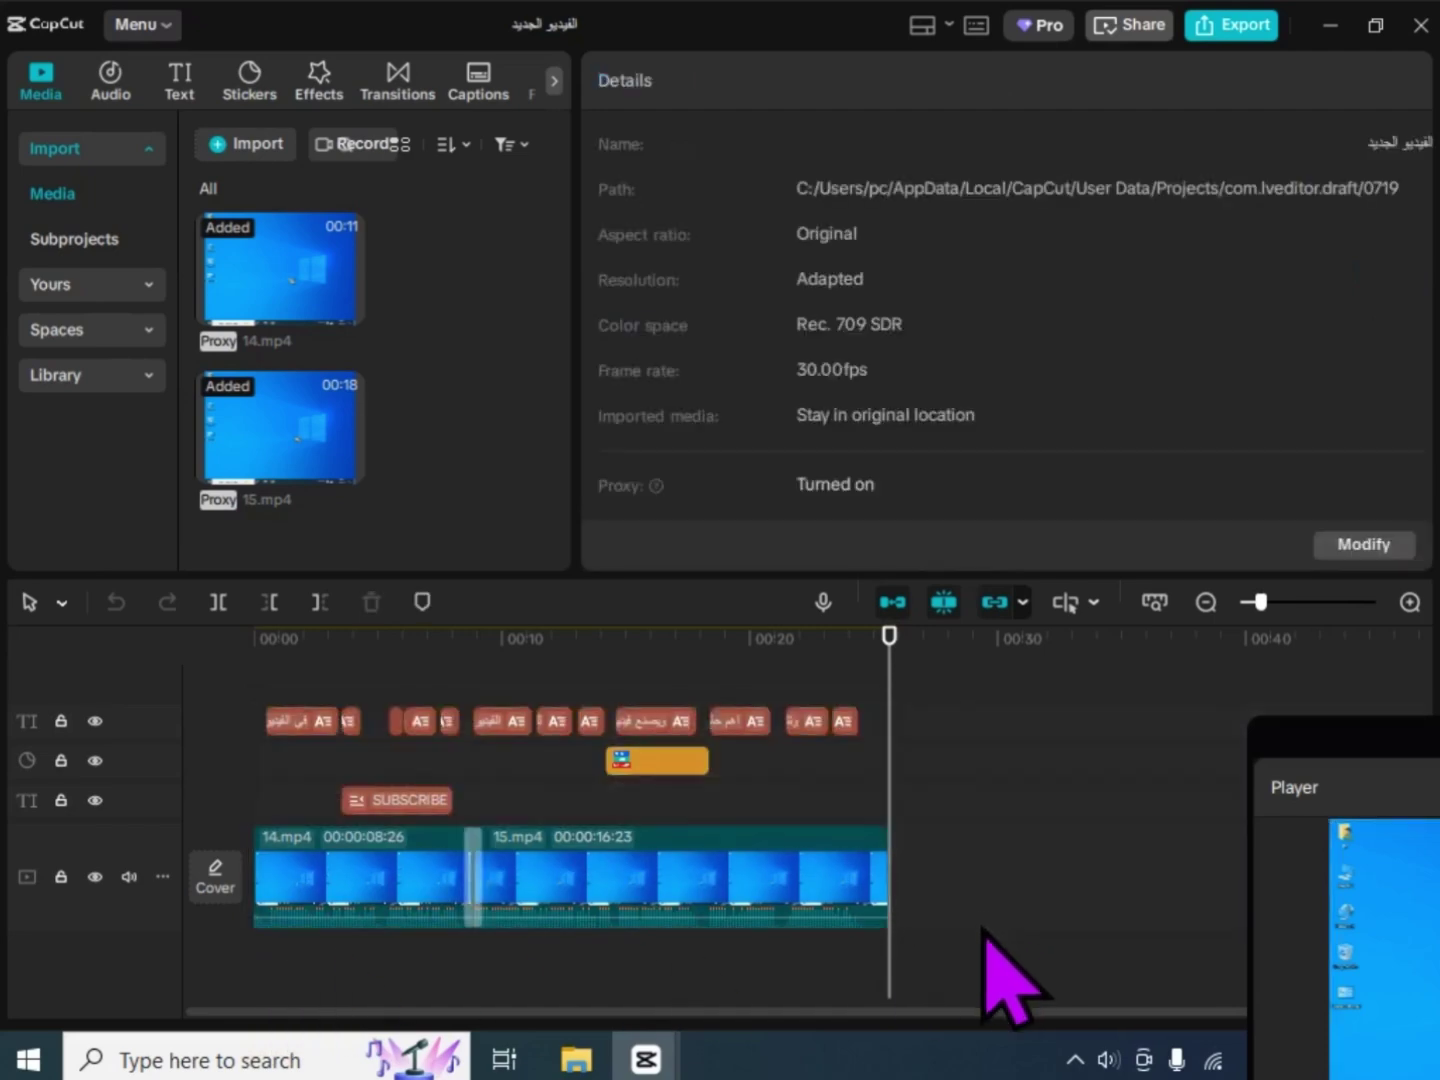
Combine everything on the timeline into one compound clip and pre-process that compound clip
{"action": "key", "text": "ctrl+a"}
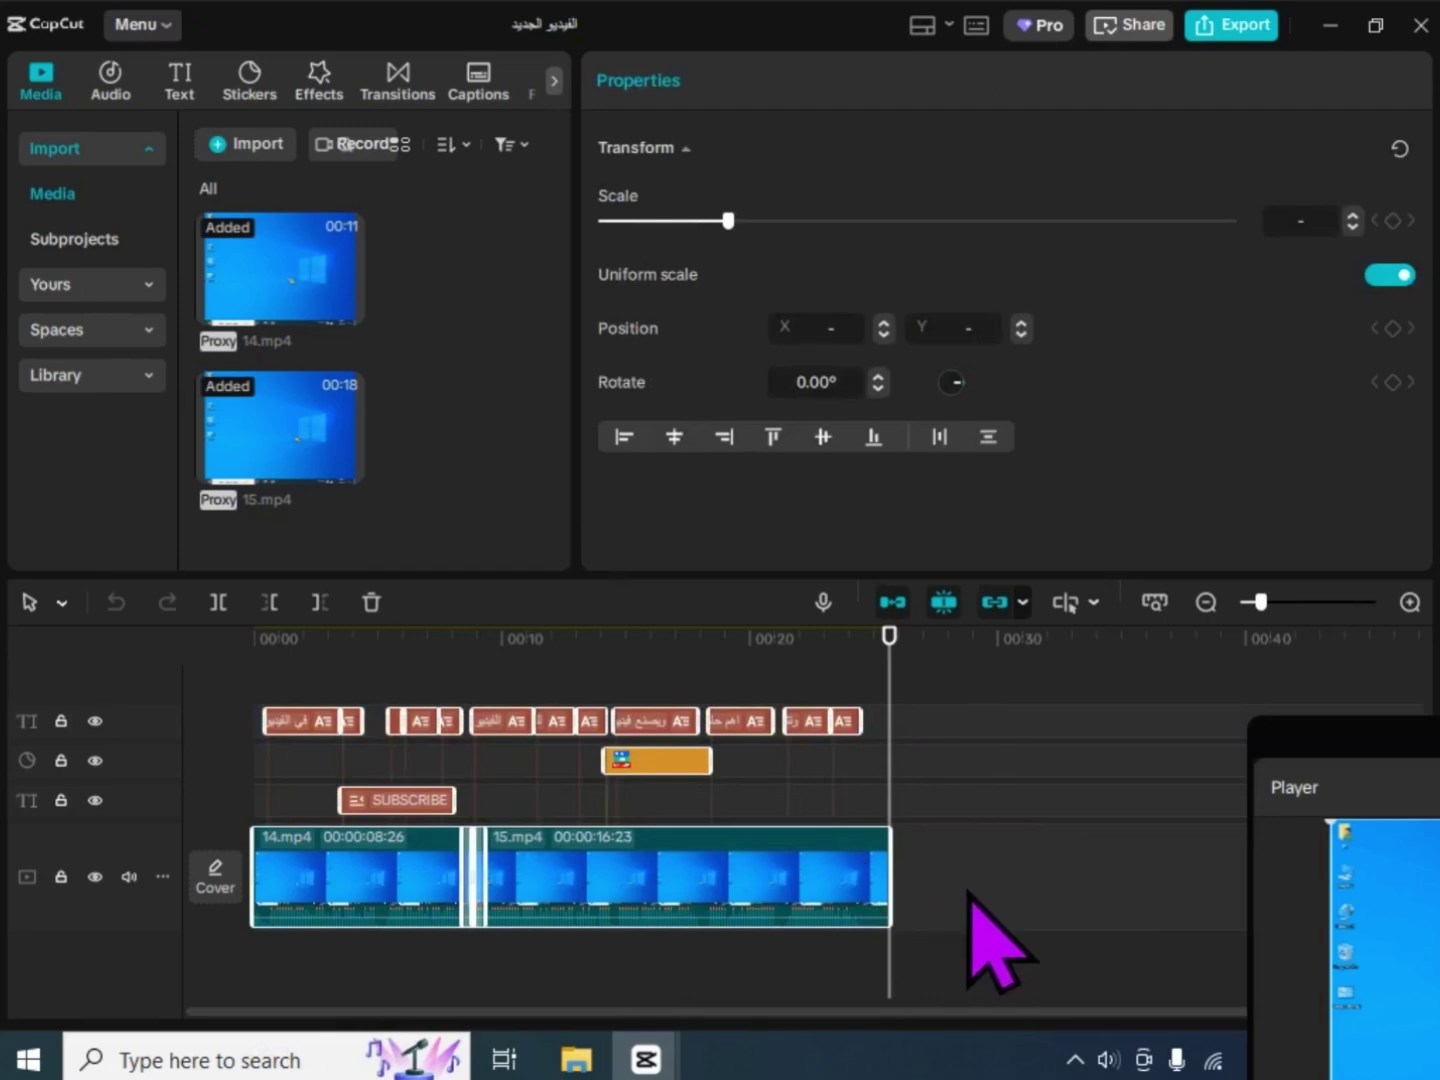
{"action": "scroll", "coordinate": [968, 893], "scroll_direction": "up", "scroll_amount": 1}
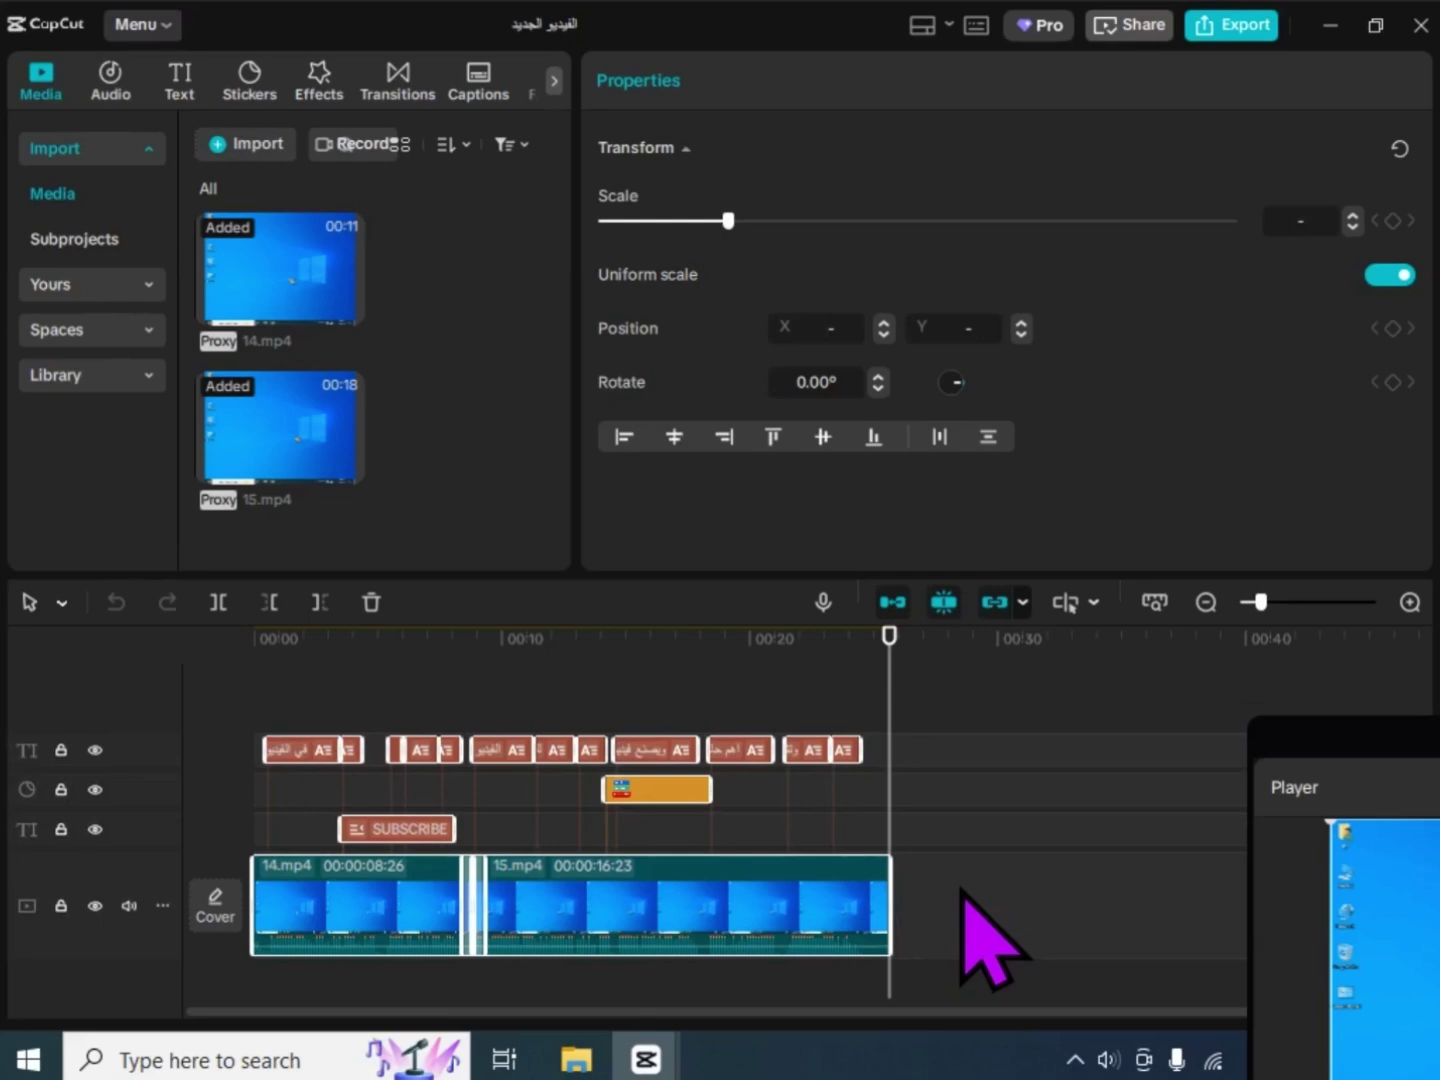
{"action": "right_click", "coordinate": [745, 908]}
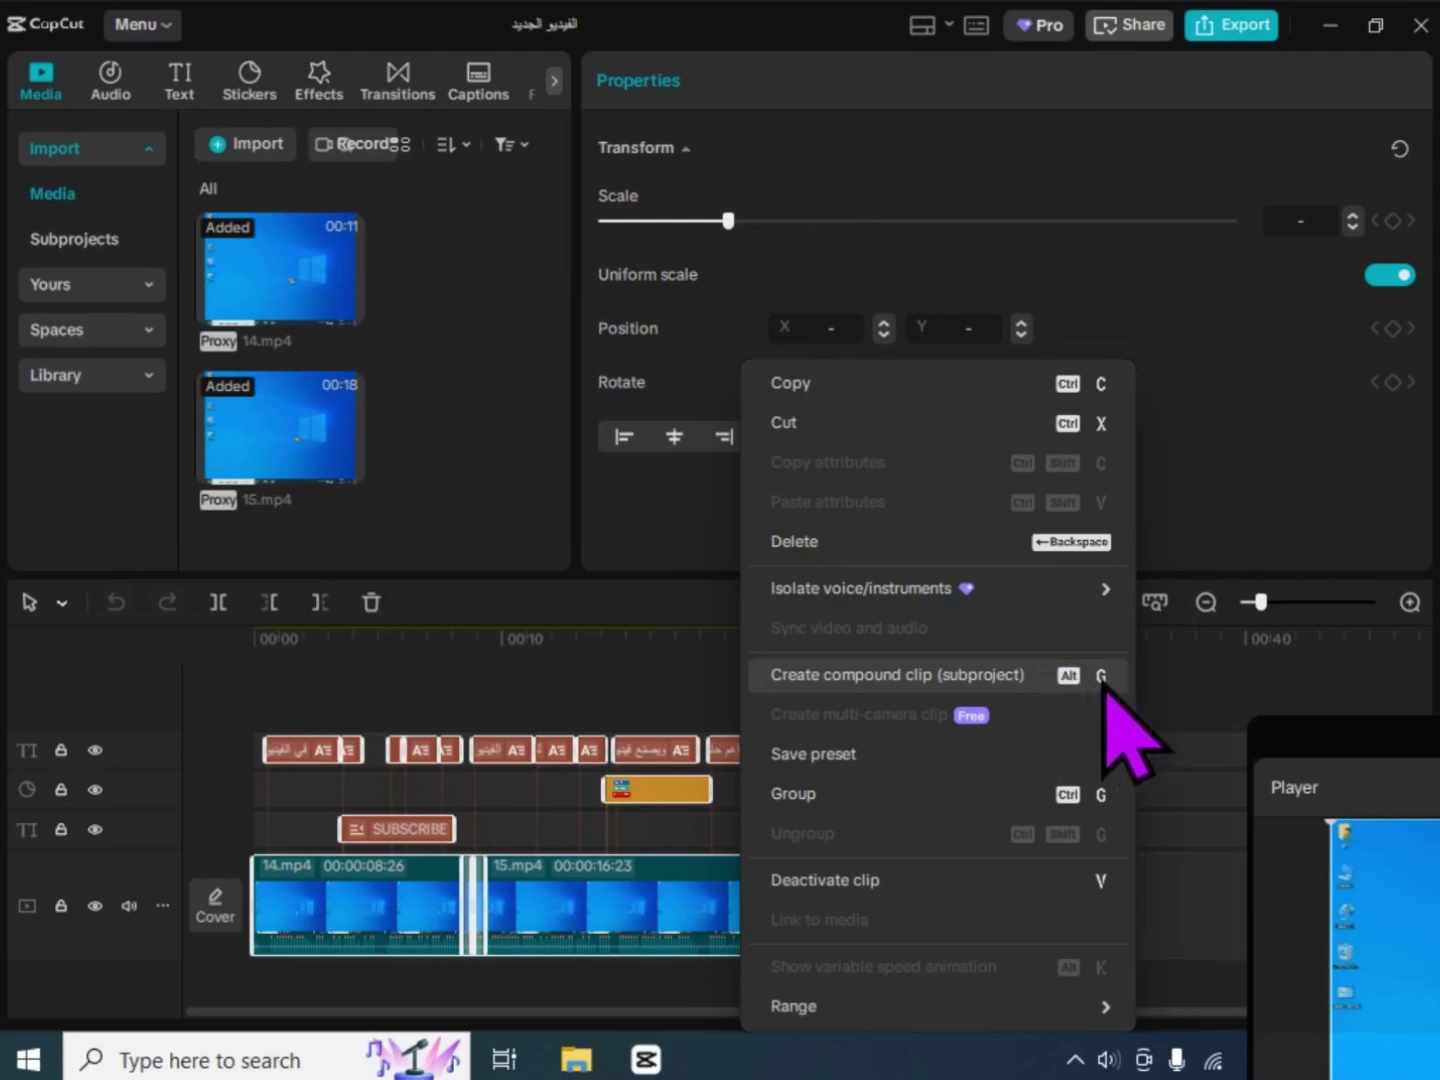
{"action": "left_click", "coordinate": [851, 676]}
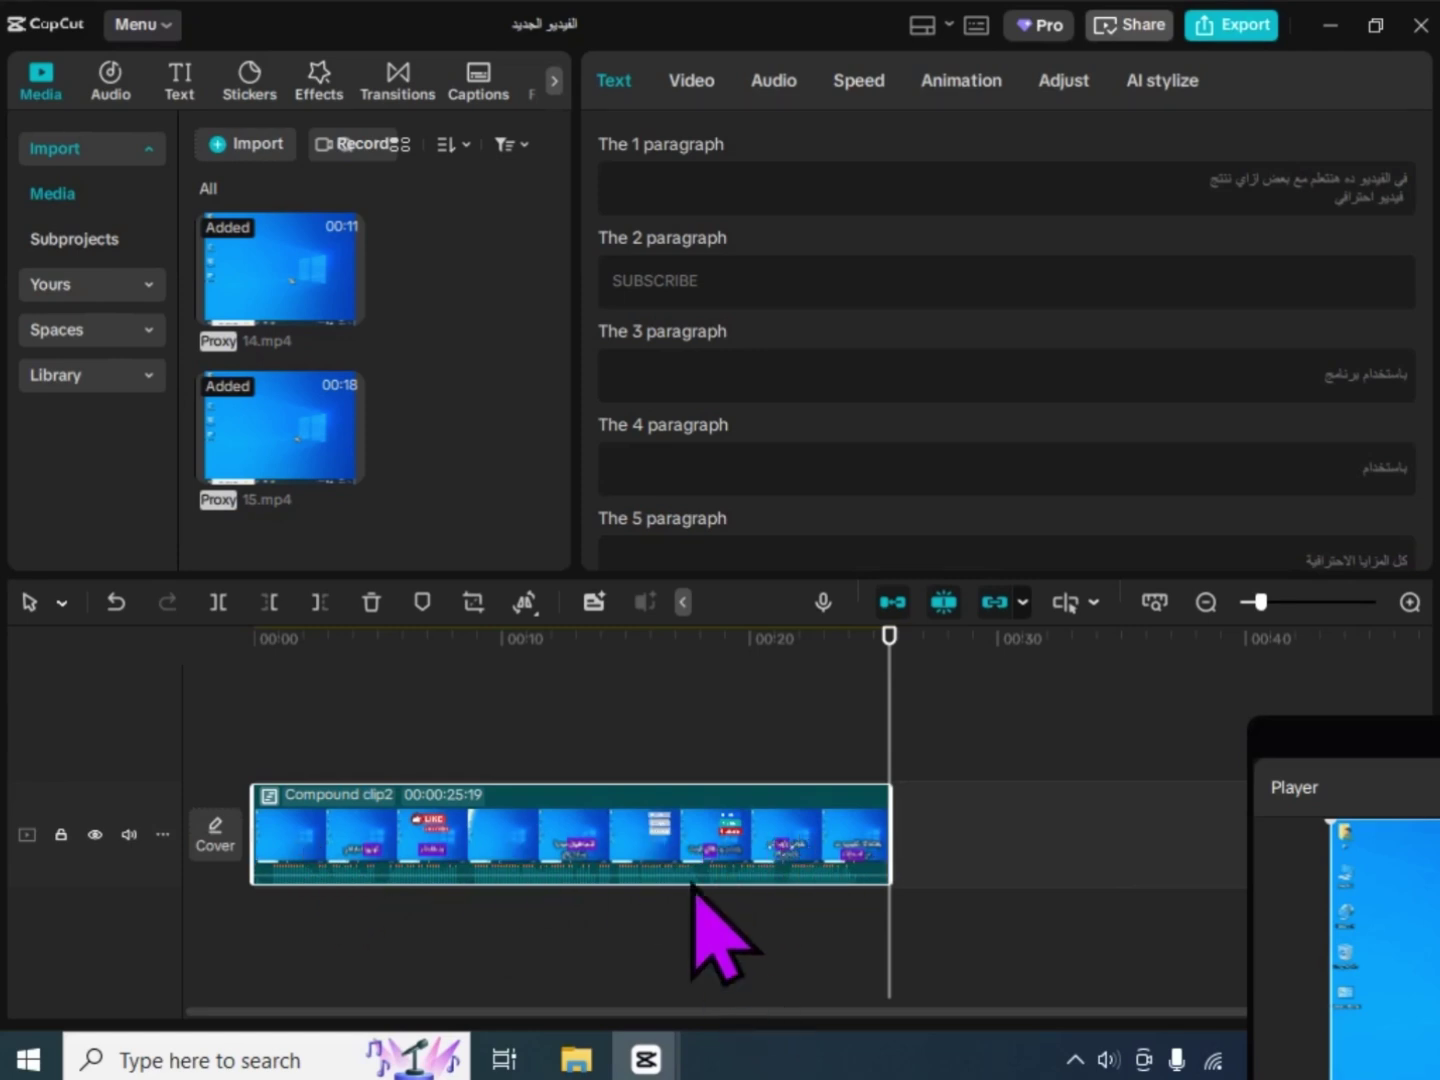
{"action": "right_click", "coordinate": [641, 842]}
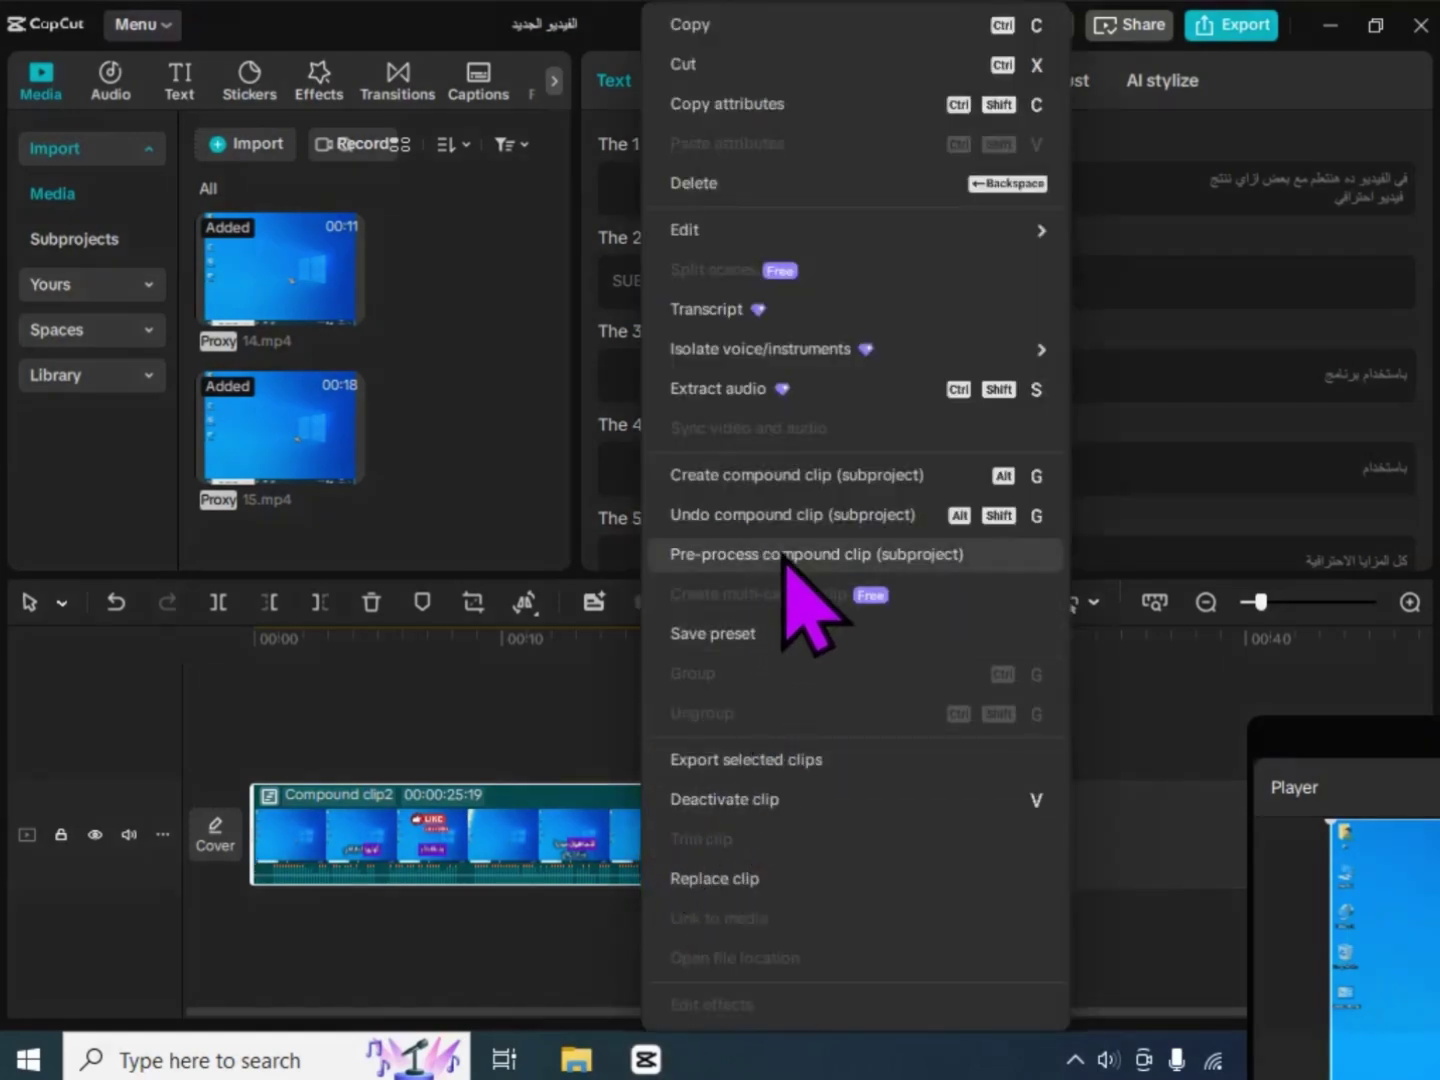
{"action": "left_click", "coordinate": [842, 556]}
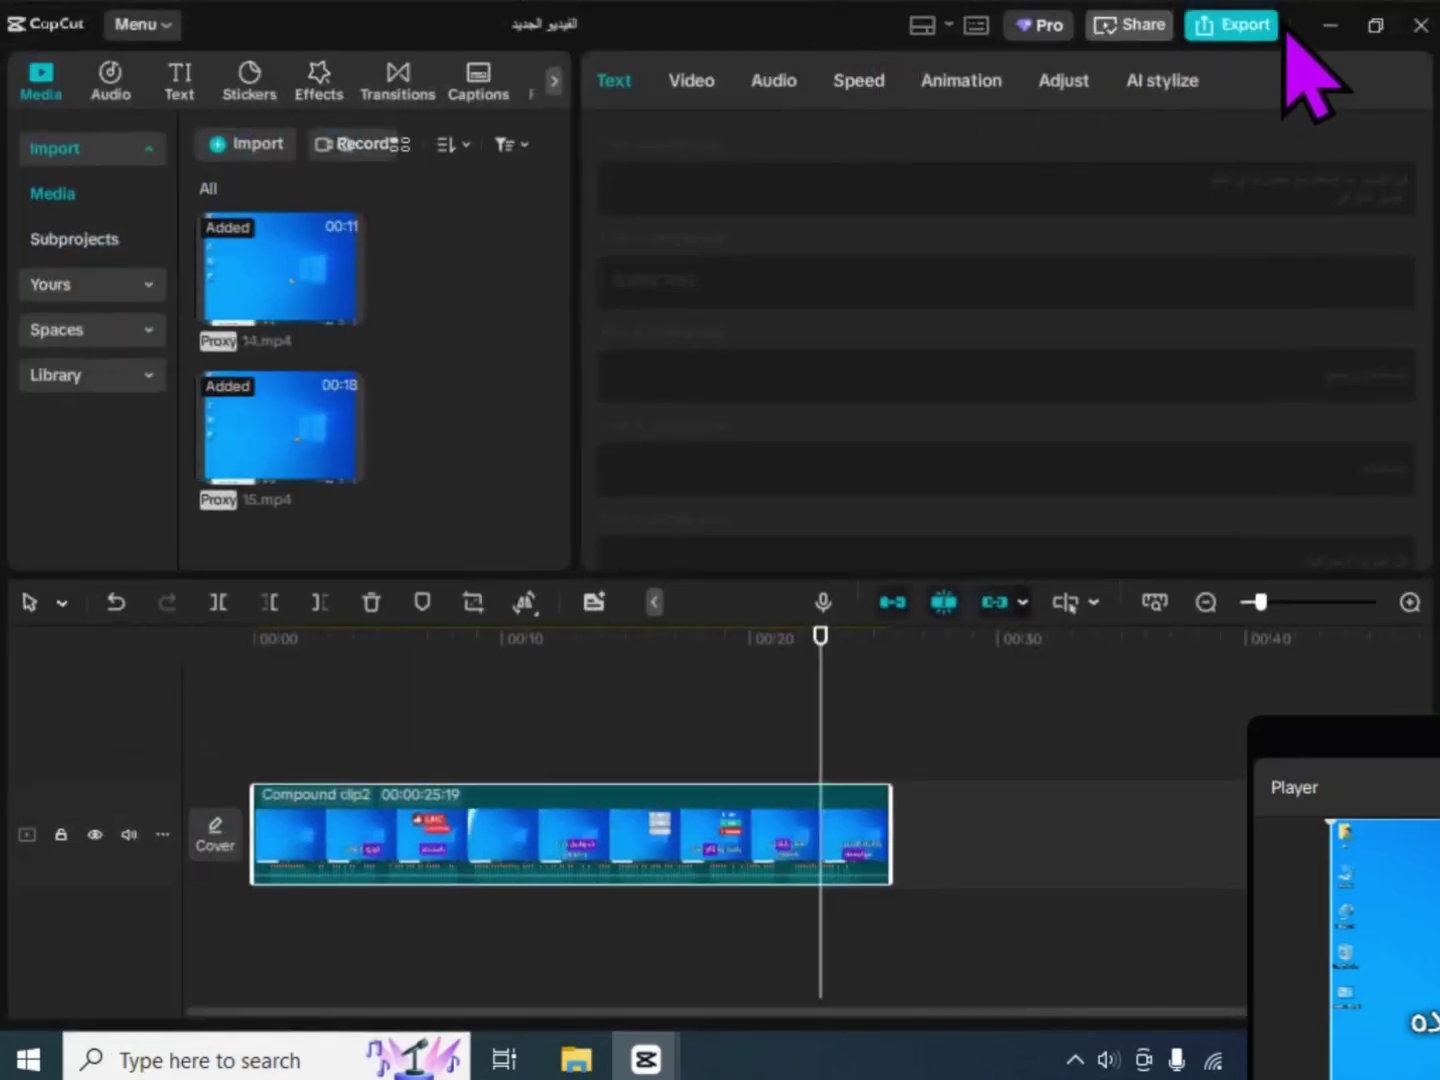
Minimize CapCut, open New Text Document from the desktop in Notepad and copy the CapCut drafts folder path
{"action": "left_click", "coordinate": [1322, 23]}
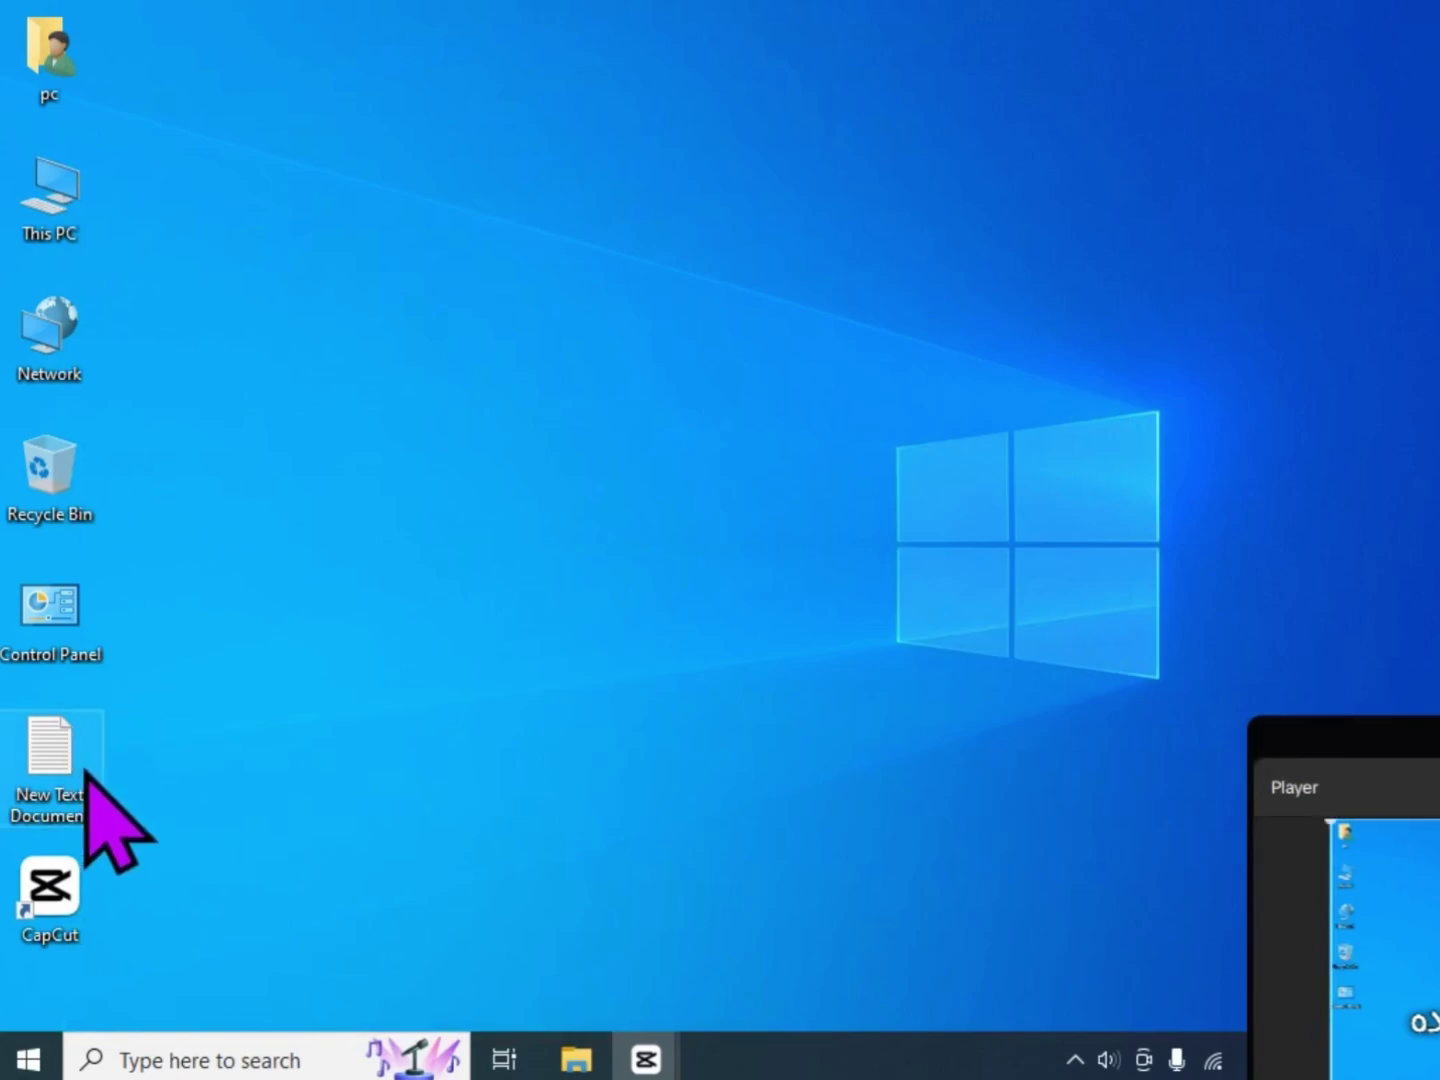
{"action": "key", "text": "alt+Tab"}
{"action": "left_click", "coordinate": [1330, 24]}
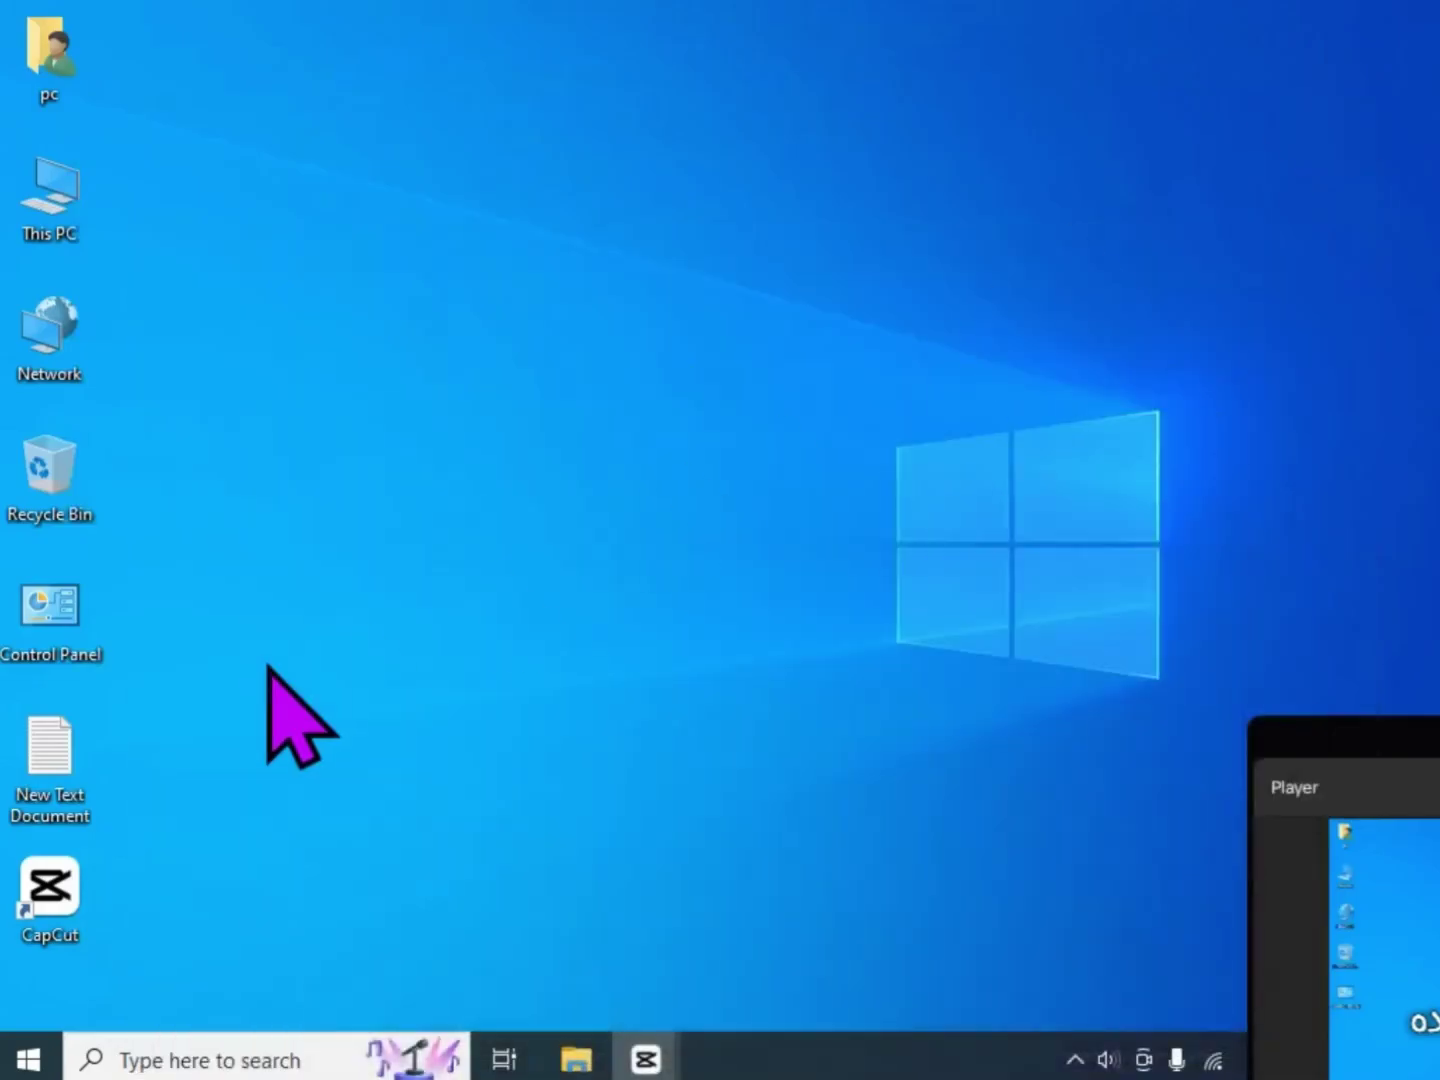
{"action": "double_click", "coordinate": [100, 765]}
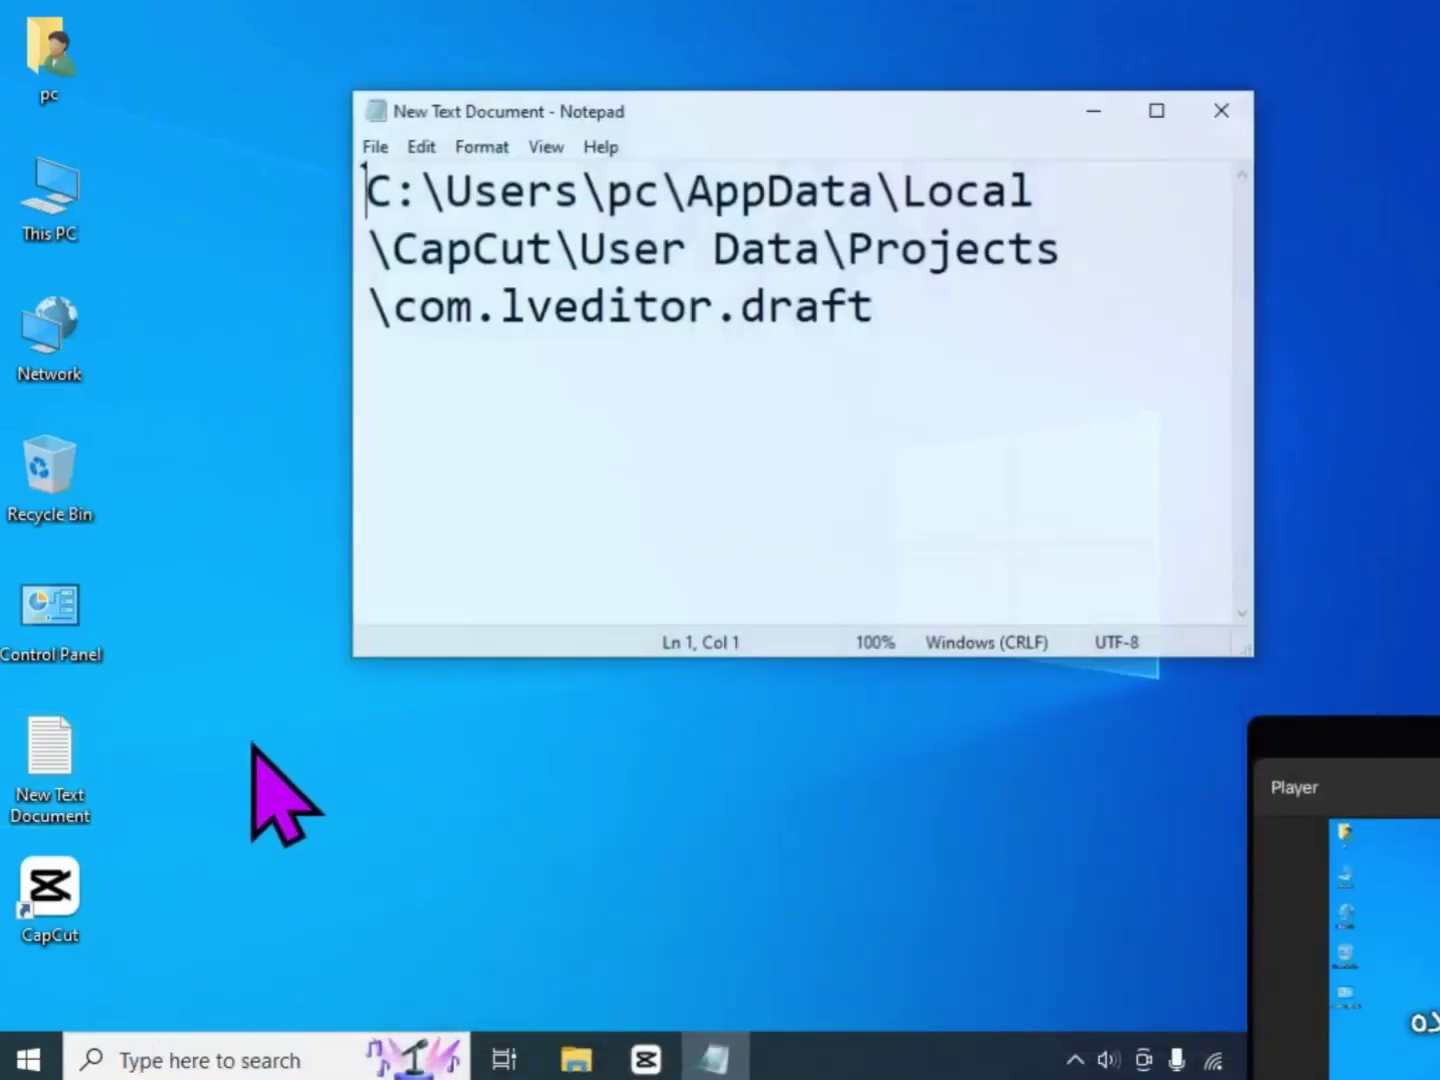
{"action": "left_click", "coordinate": [889, 310]}
{"action": "left_click_drag", "start_coordinate": [889, 311], "coordinate": [341, 195]}
{"action": "key", "text": "ctrl+c"}
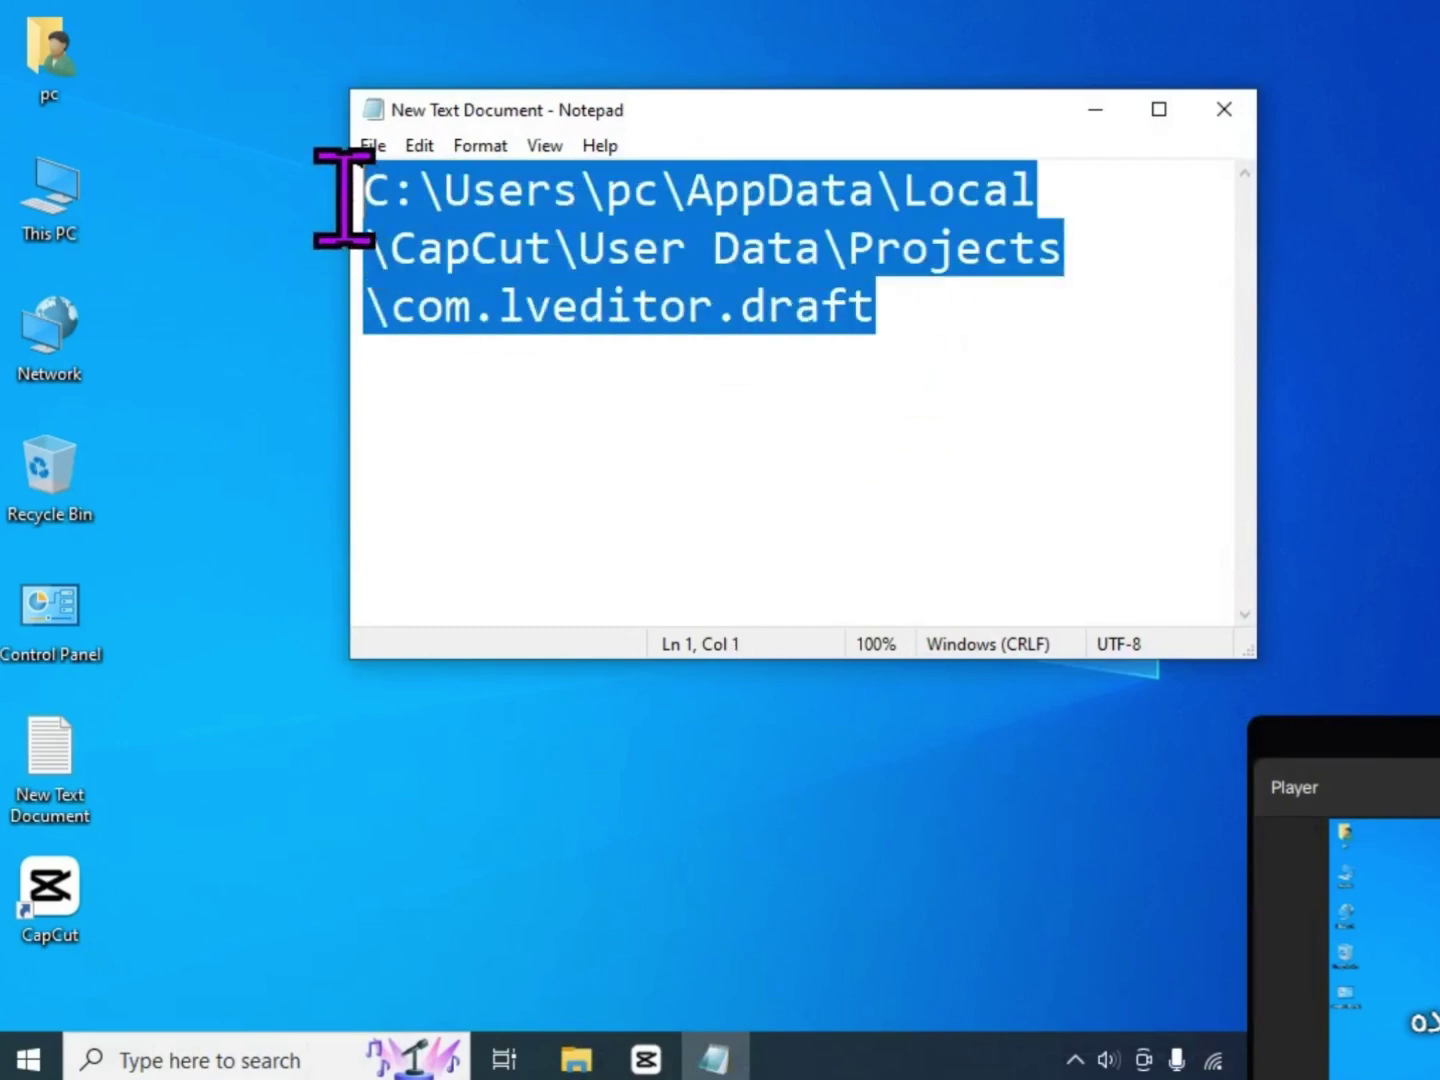
{"action": "right_click", "coordinate": [563, 230]}
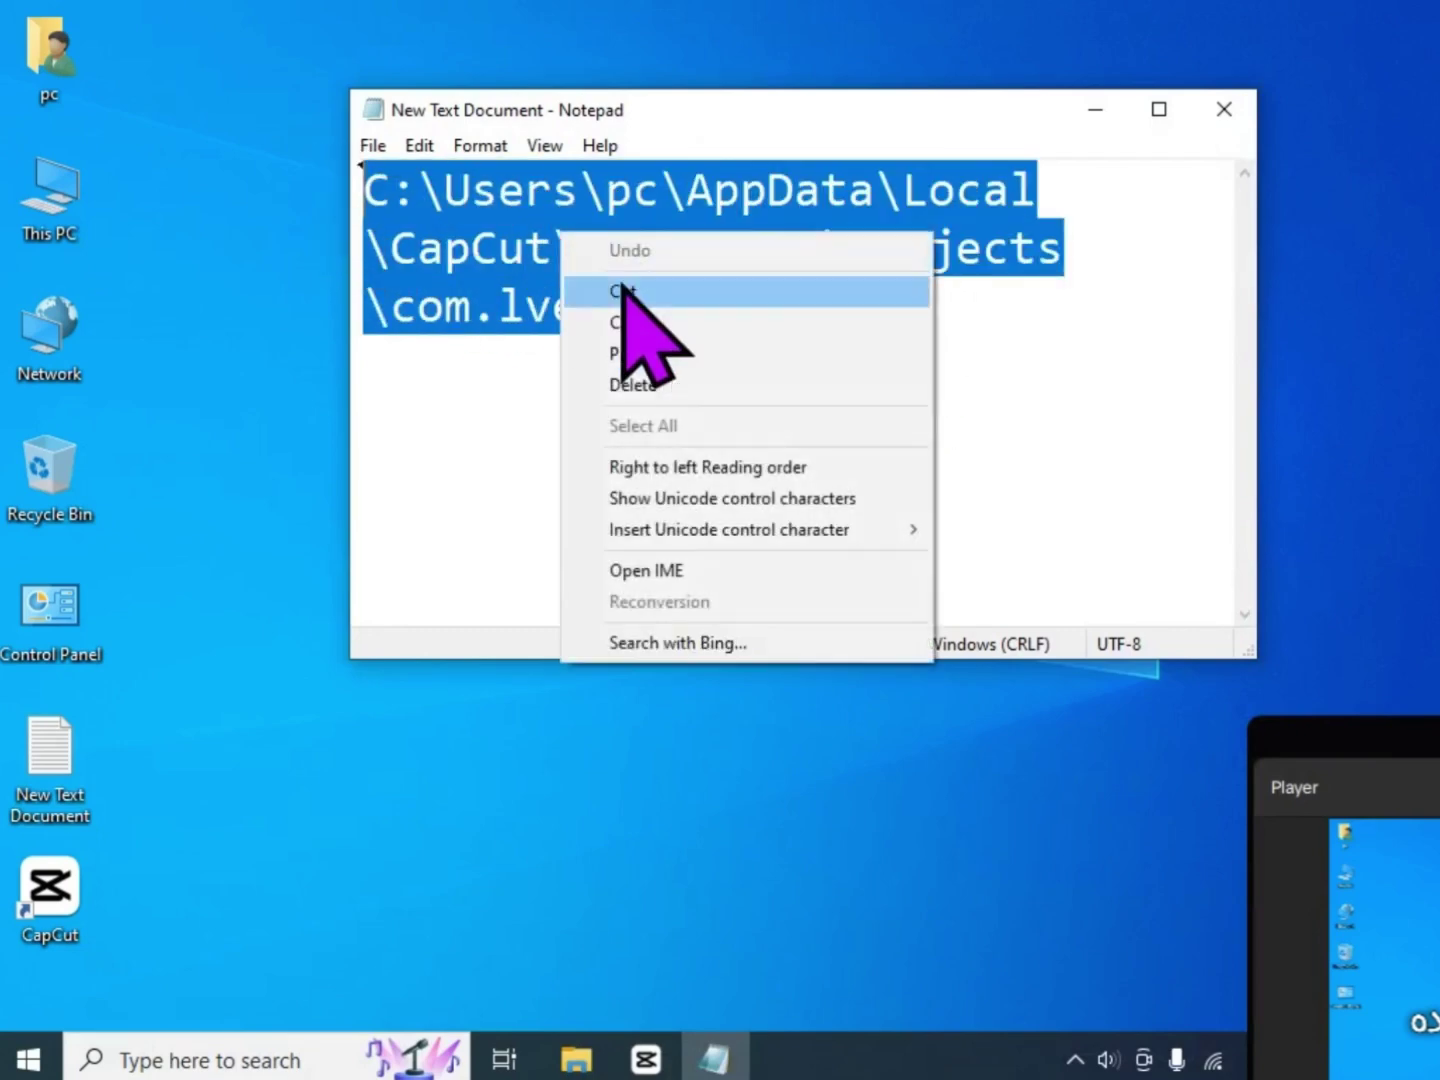
{"action": "left_click", "coordinate": [616, 289]}
{"action": "left_click", "coordinate": [1095, 110]}
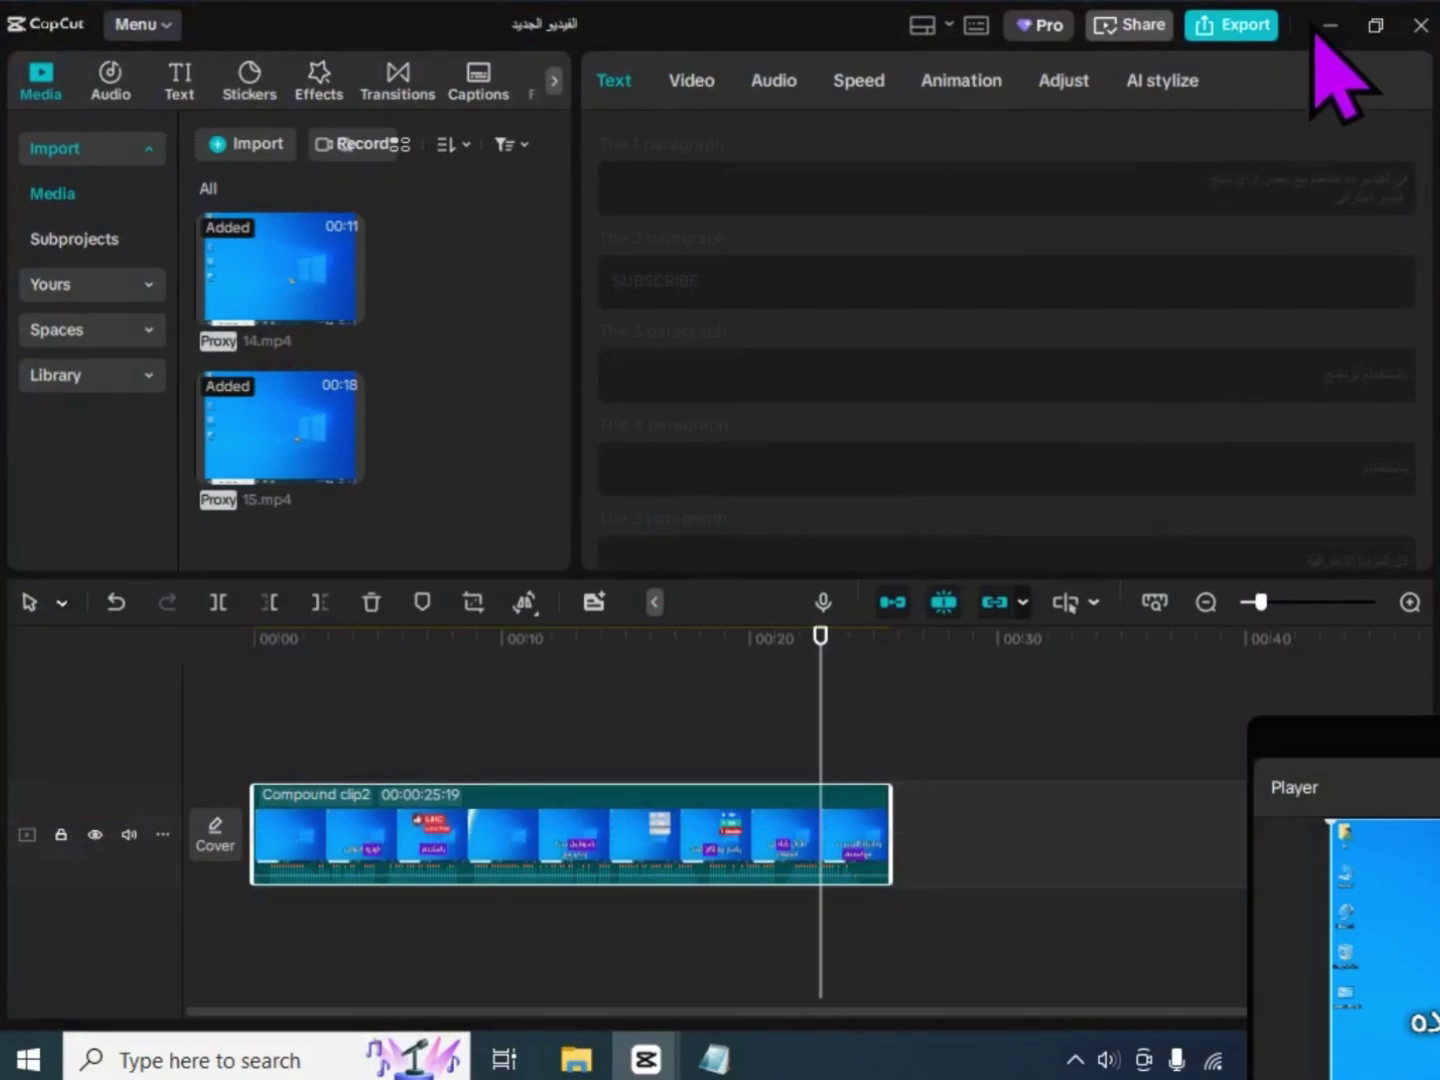
Open This PC in File Explorer and go to C:\Users\pc\AppData\Local\CapCut\User Data\Projects\com.lveditor.draft using the copied path
{"action": "left_click", "coordinate": [1325, 22]}
{"action": "double_click", "coordinate": [87, 207]}
{"action": "left_click", "coordinate": [463, 250]}
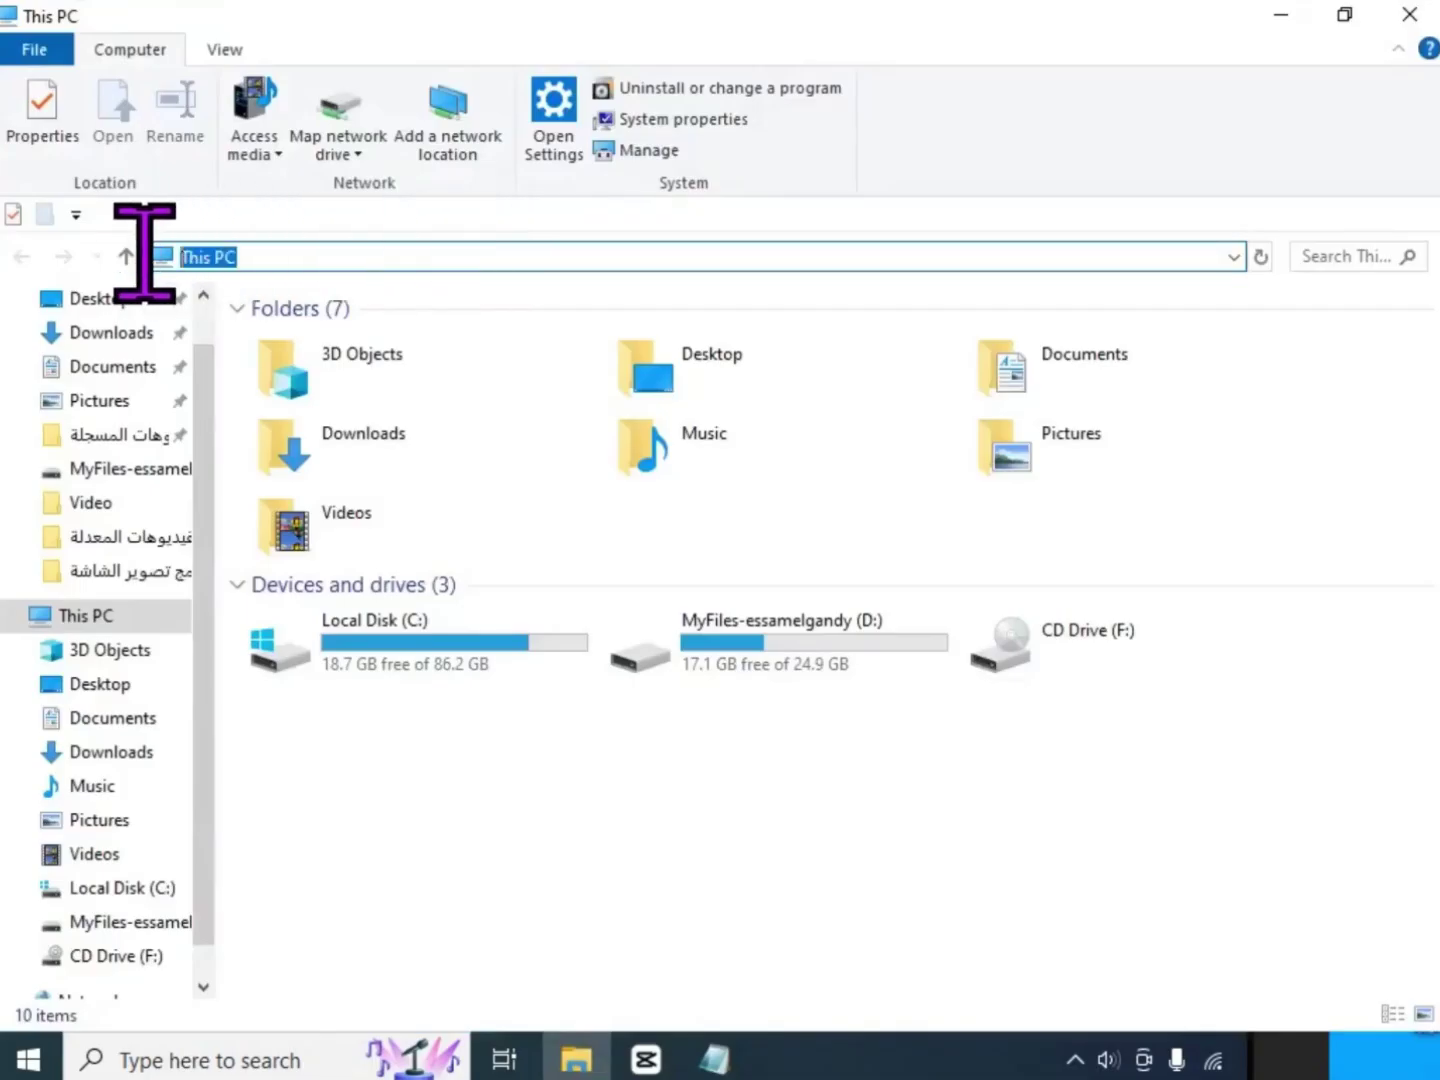
{"action": "key", "text": "BackSpace"}
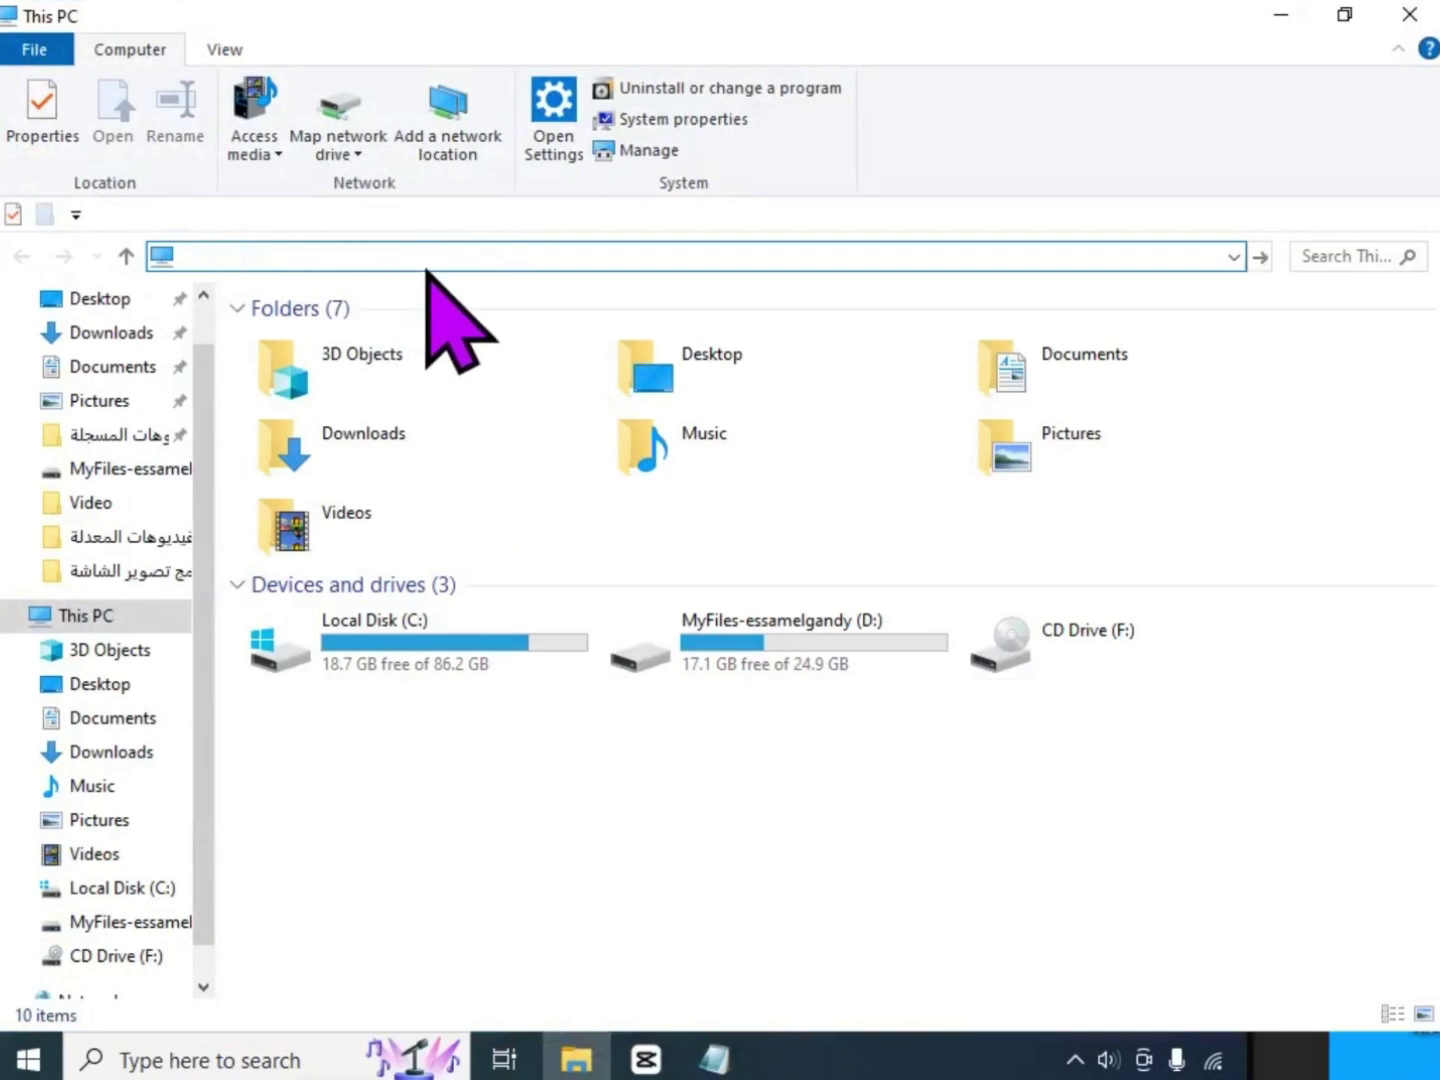
{"action": "right_click", "coordinate": [378, 256]}
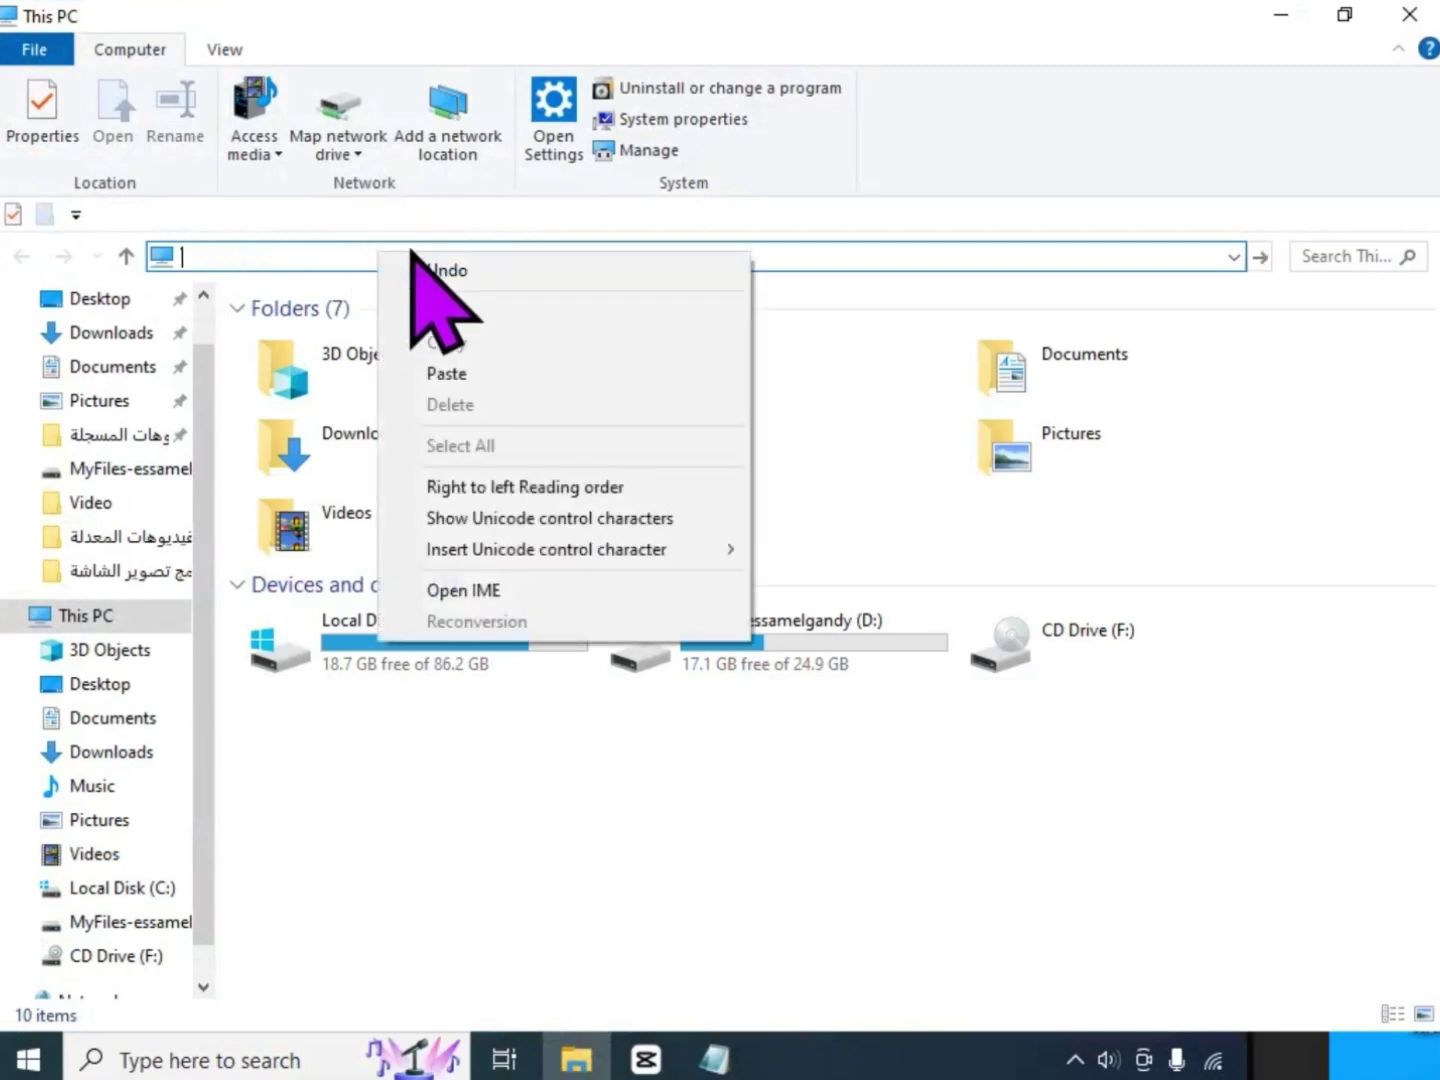
{"action": "left_click", "coordinate": [478, 370]}
{"action": "left_click_drag", "start_coordinate": [784, 258], "coordinate": [184, 257]}
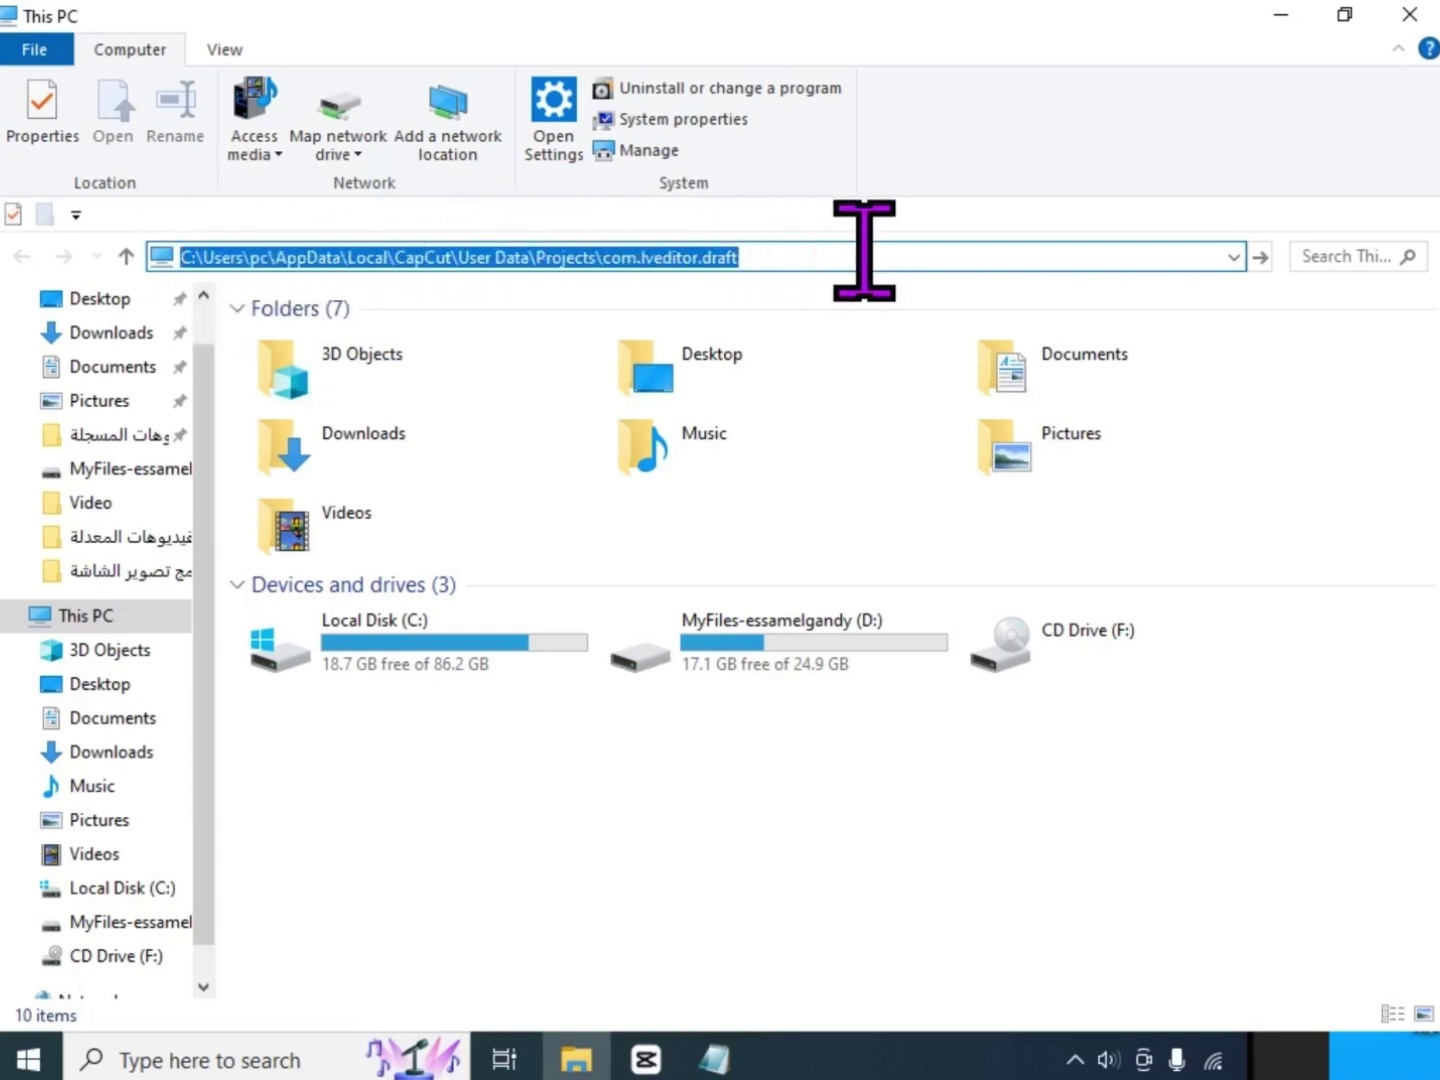
{"action": "key", "text": "Return"}
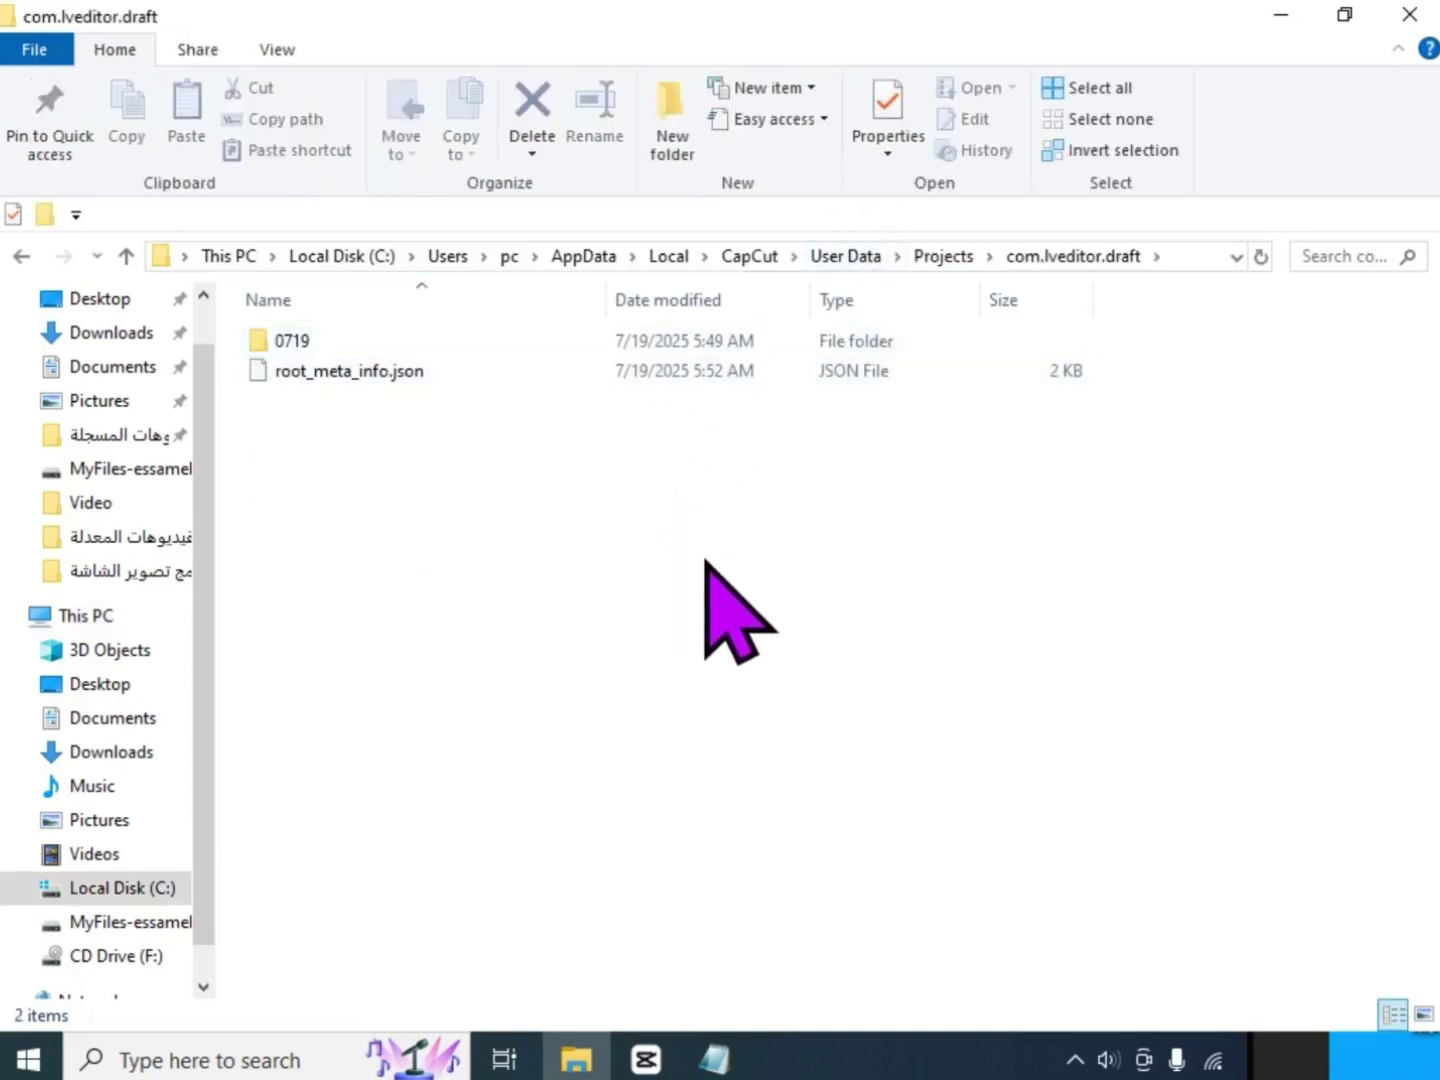
Refresh the drafts folder and open the combination folder inside the Resources folder of project 0719
{"action": "right_click", "coordinate": [635, 541]}
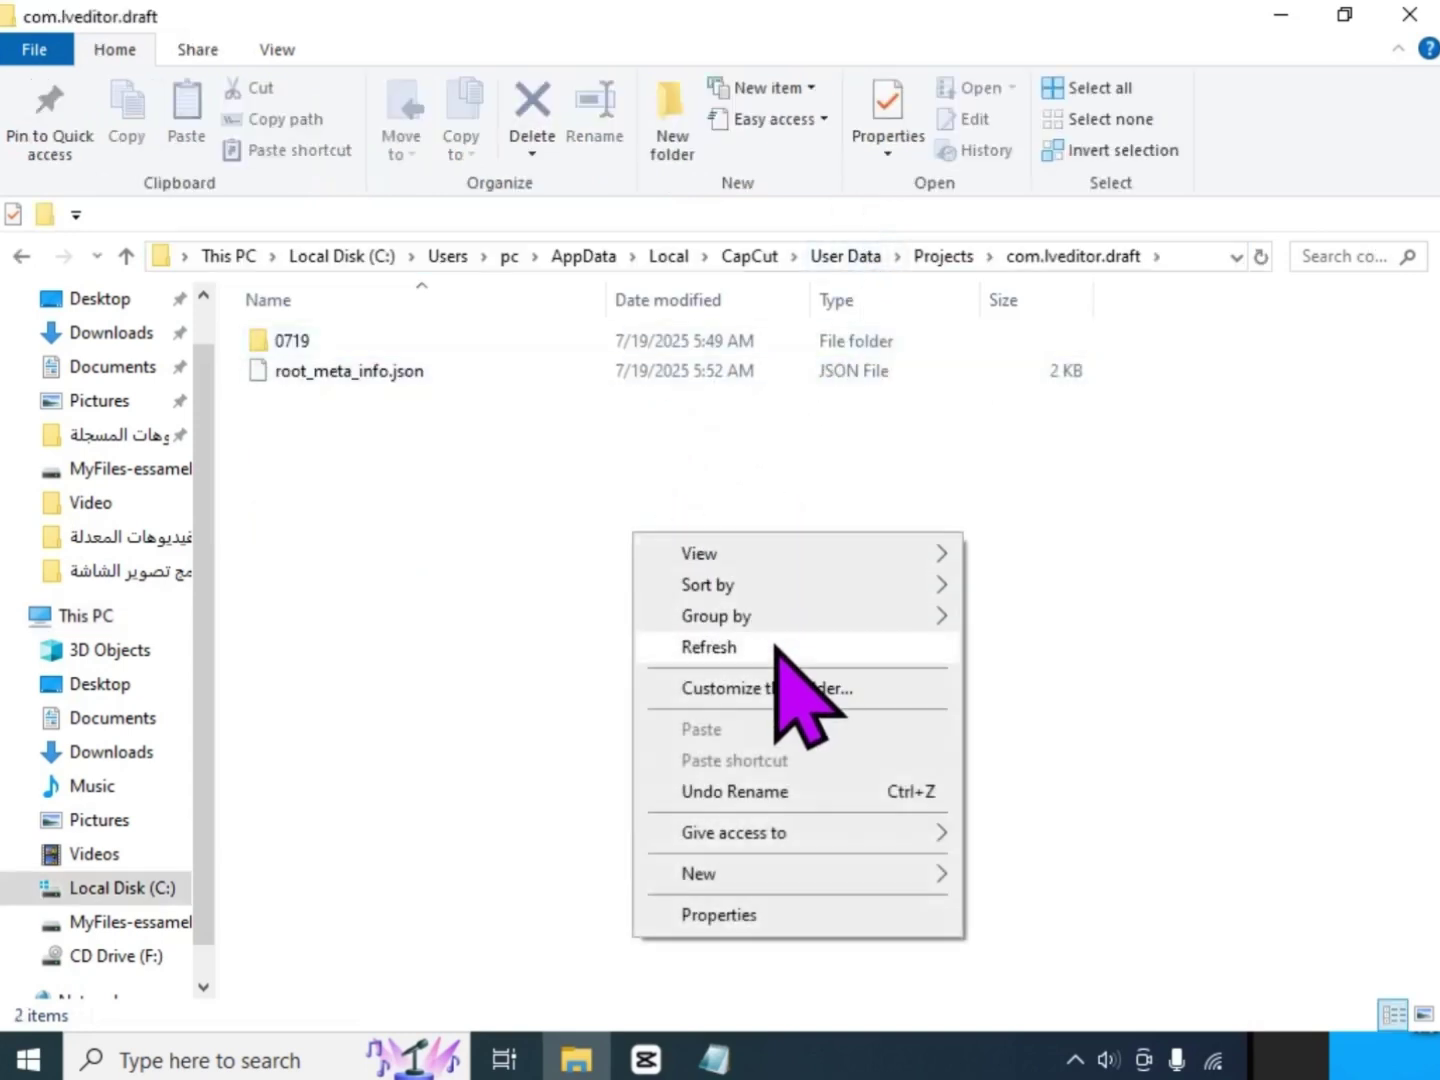
{"action": "left_click", "coordinate": [776, 651]}
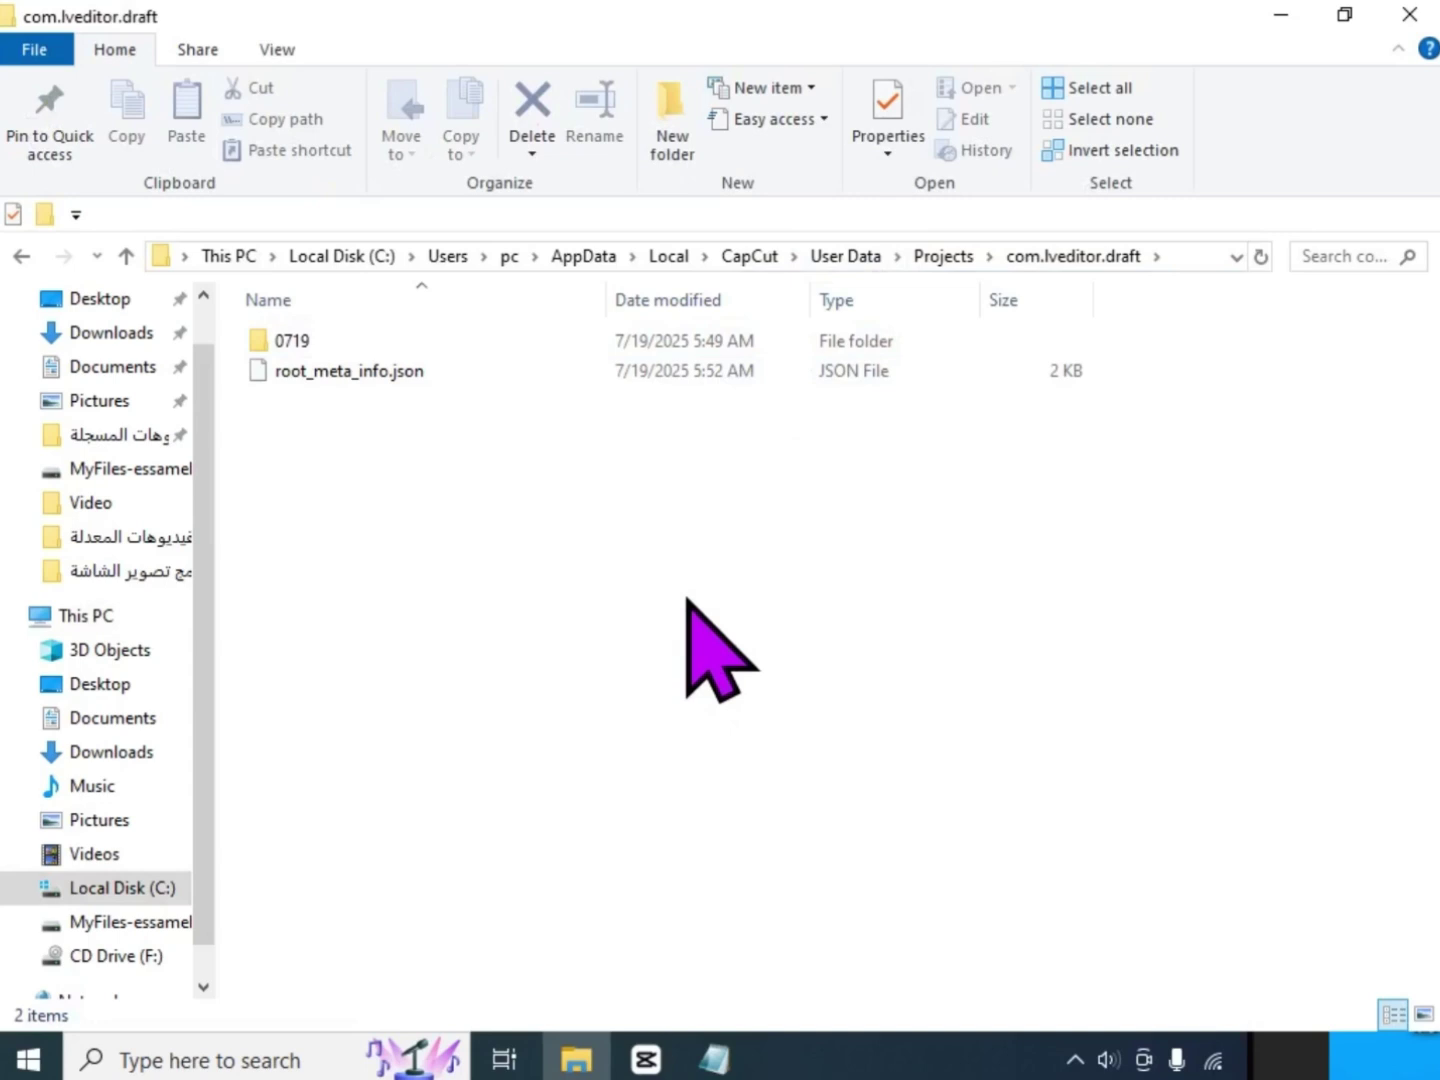
{"action": "double_click", "coordinate": [306, 339]}
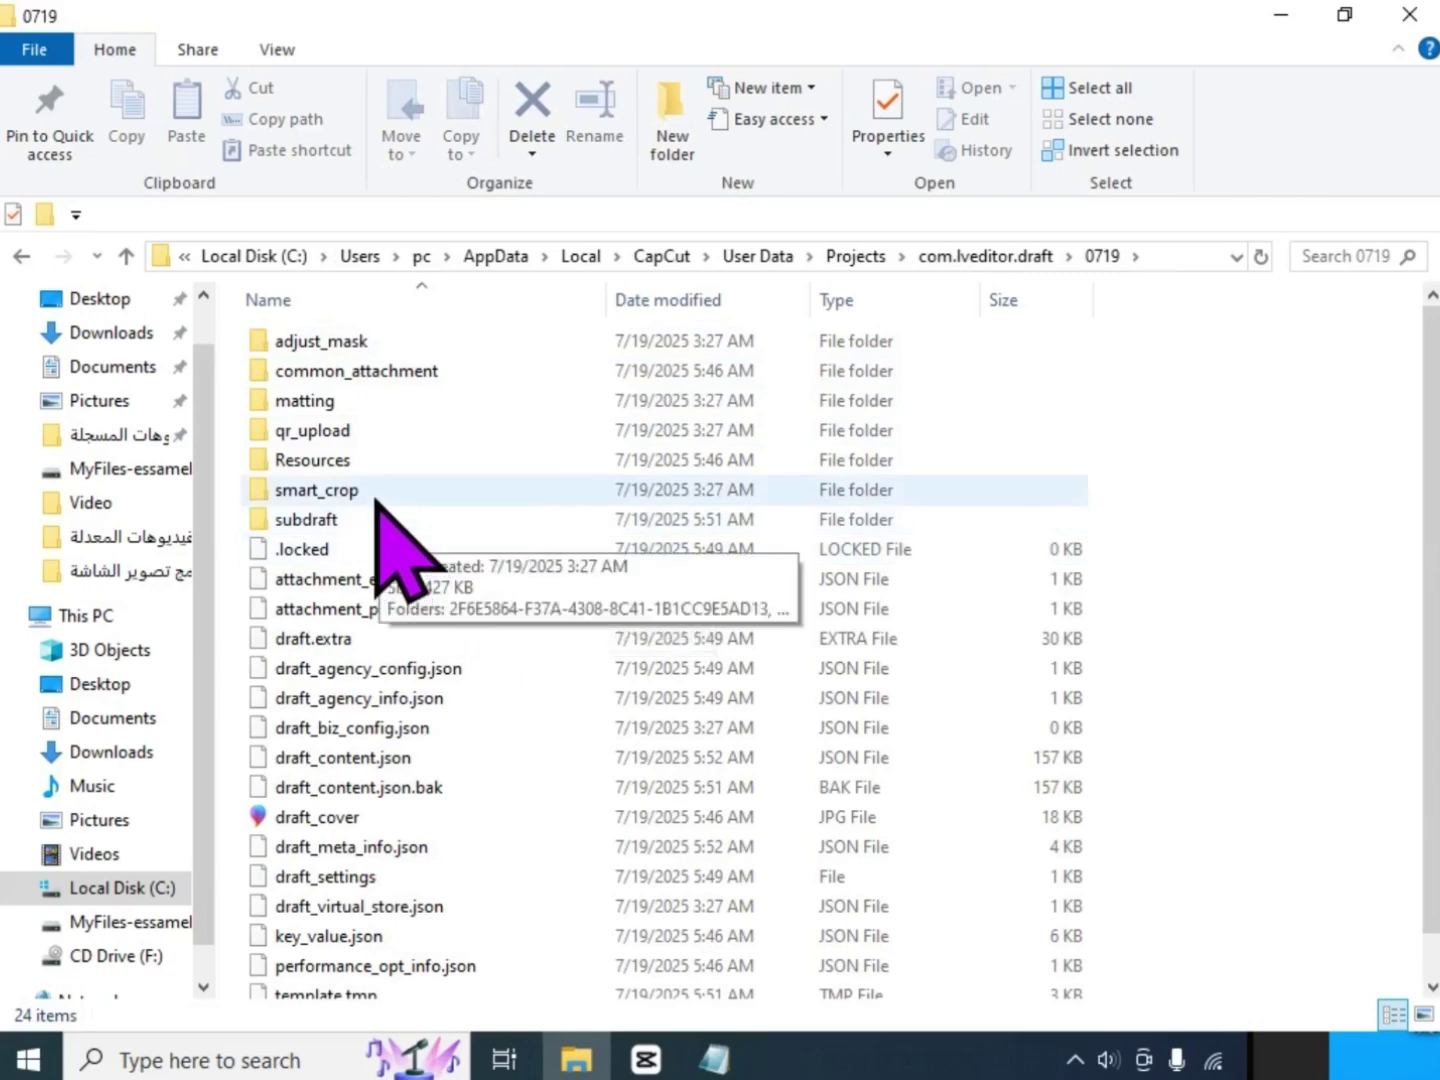
{"action": "double_click", "coordinate": [321, 463]}
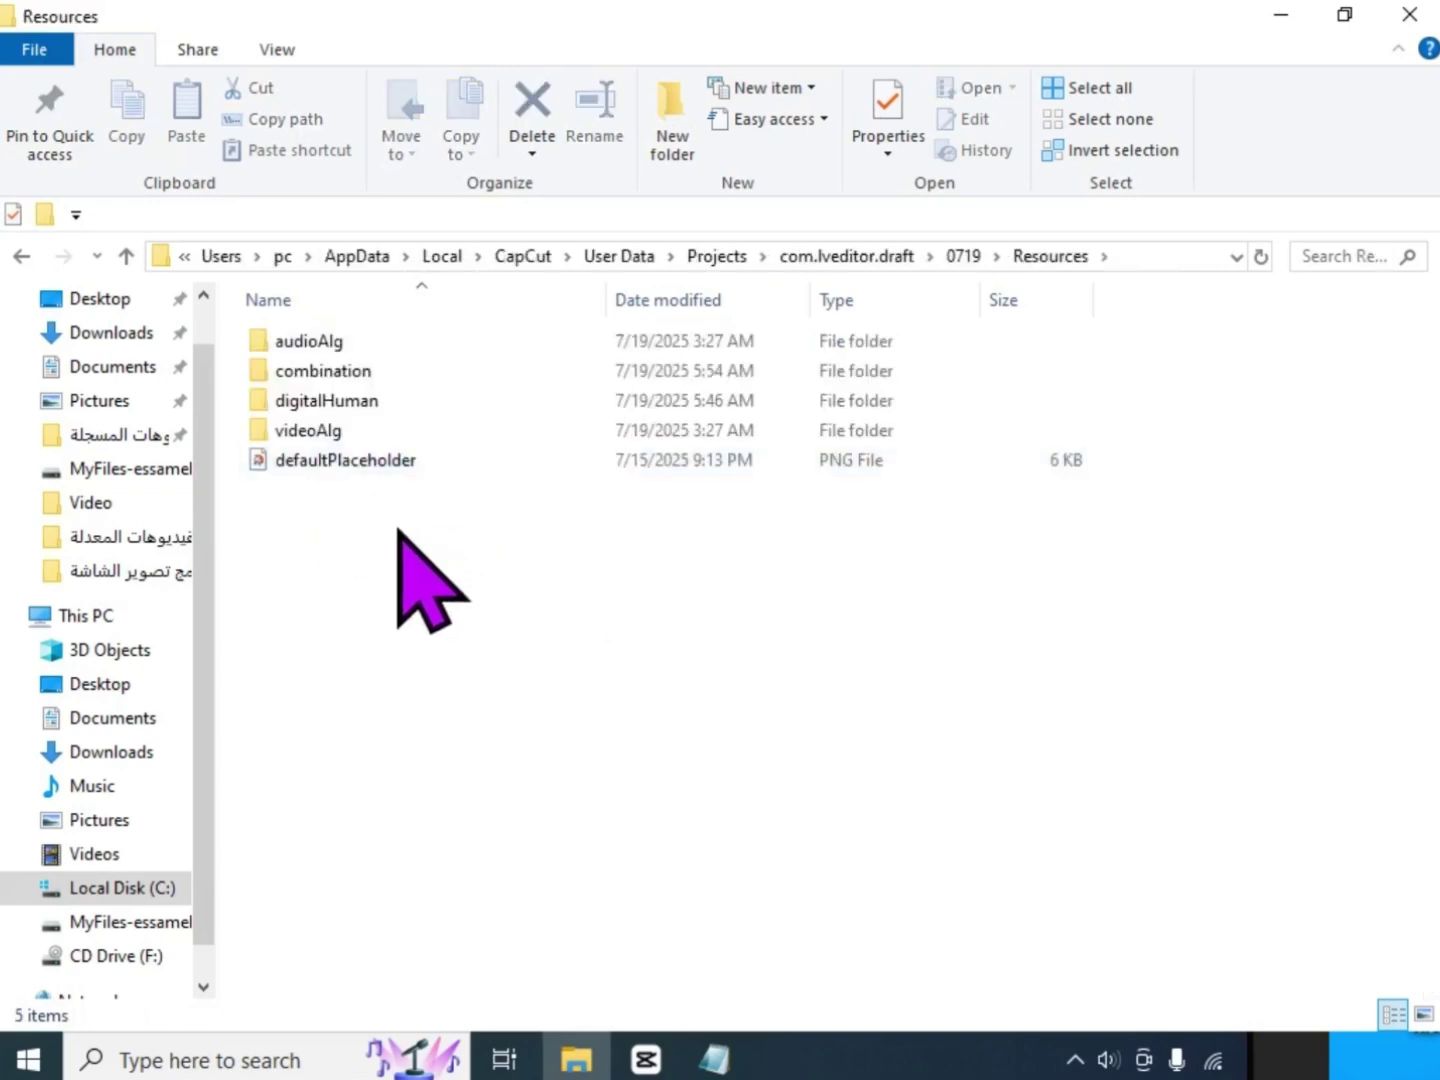
{"action": "double_click", "coordinate": [348, 374]}
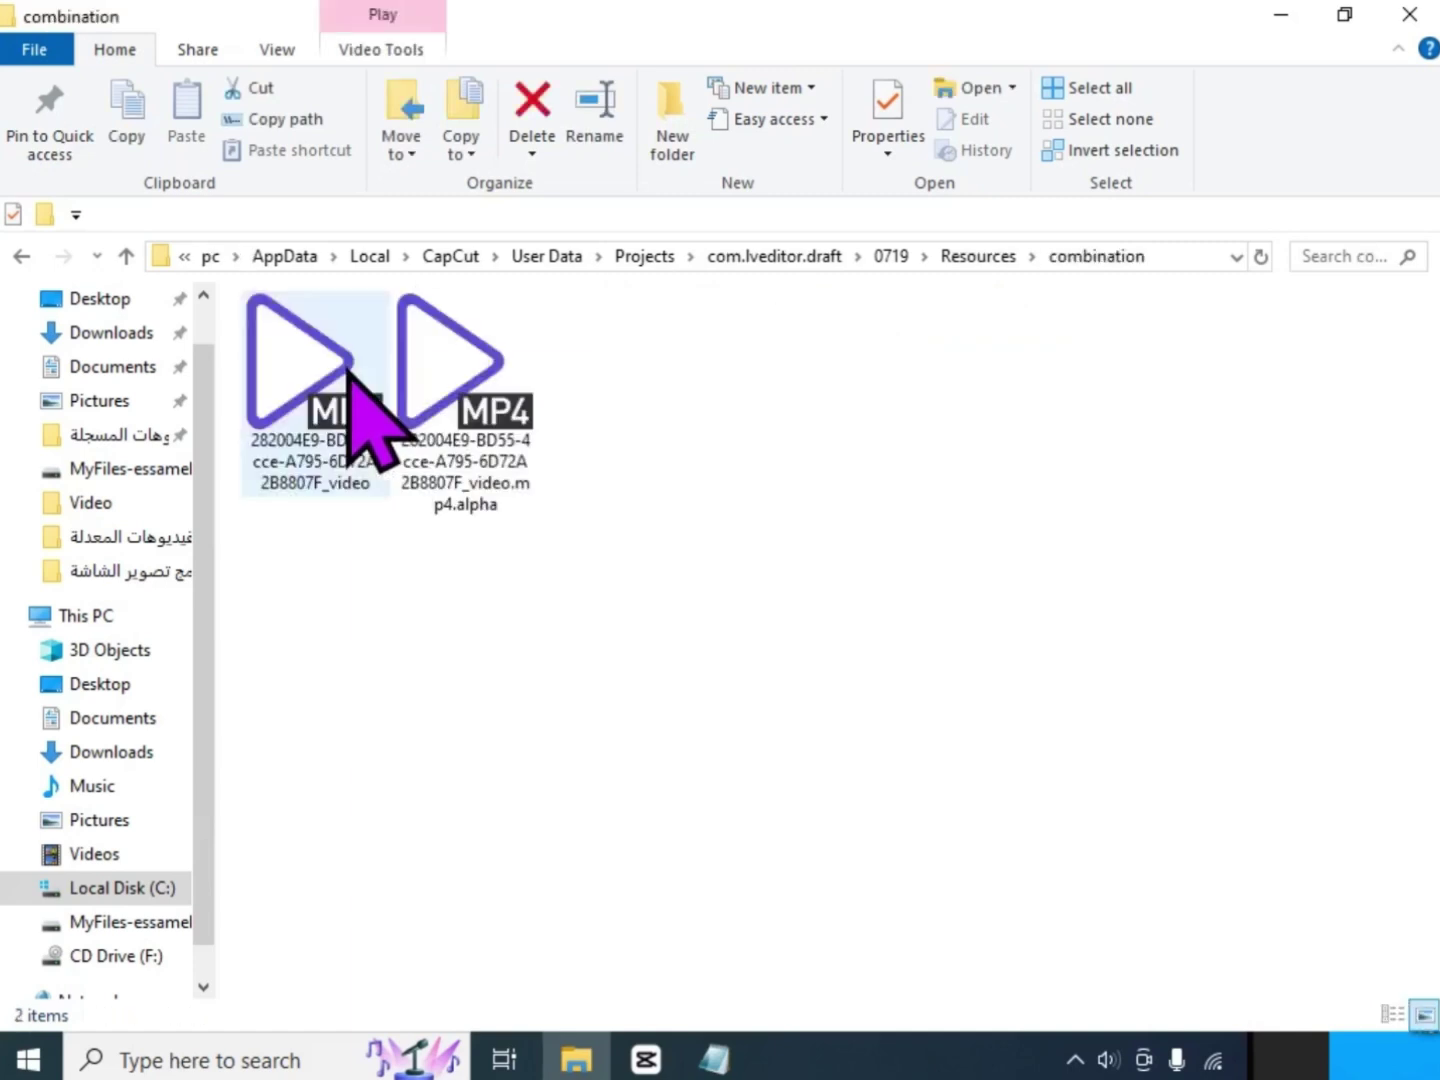
Copy the rendered compound clip video with the LIKE SUBSCRIBE thumbnail from the combination folder to the desktop
{"action": "left_click", "coordinate": [333, 429]}
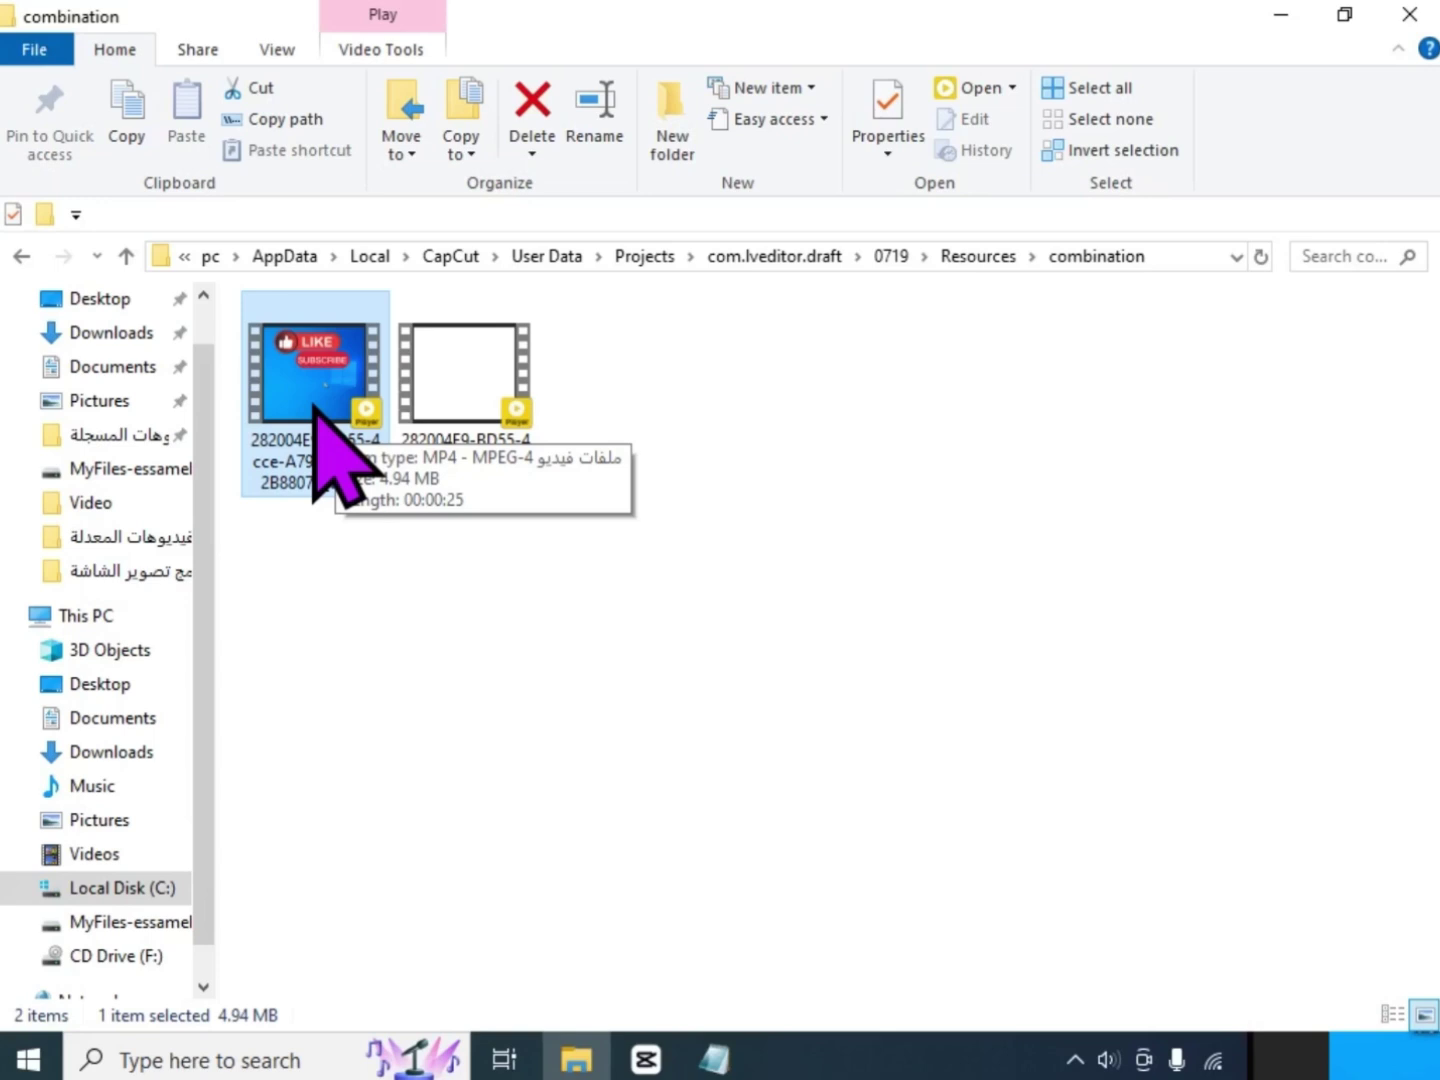
{"action": "right_click", "coordinate": [330, 427]}
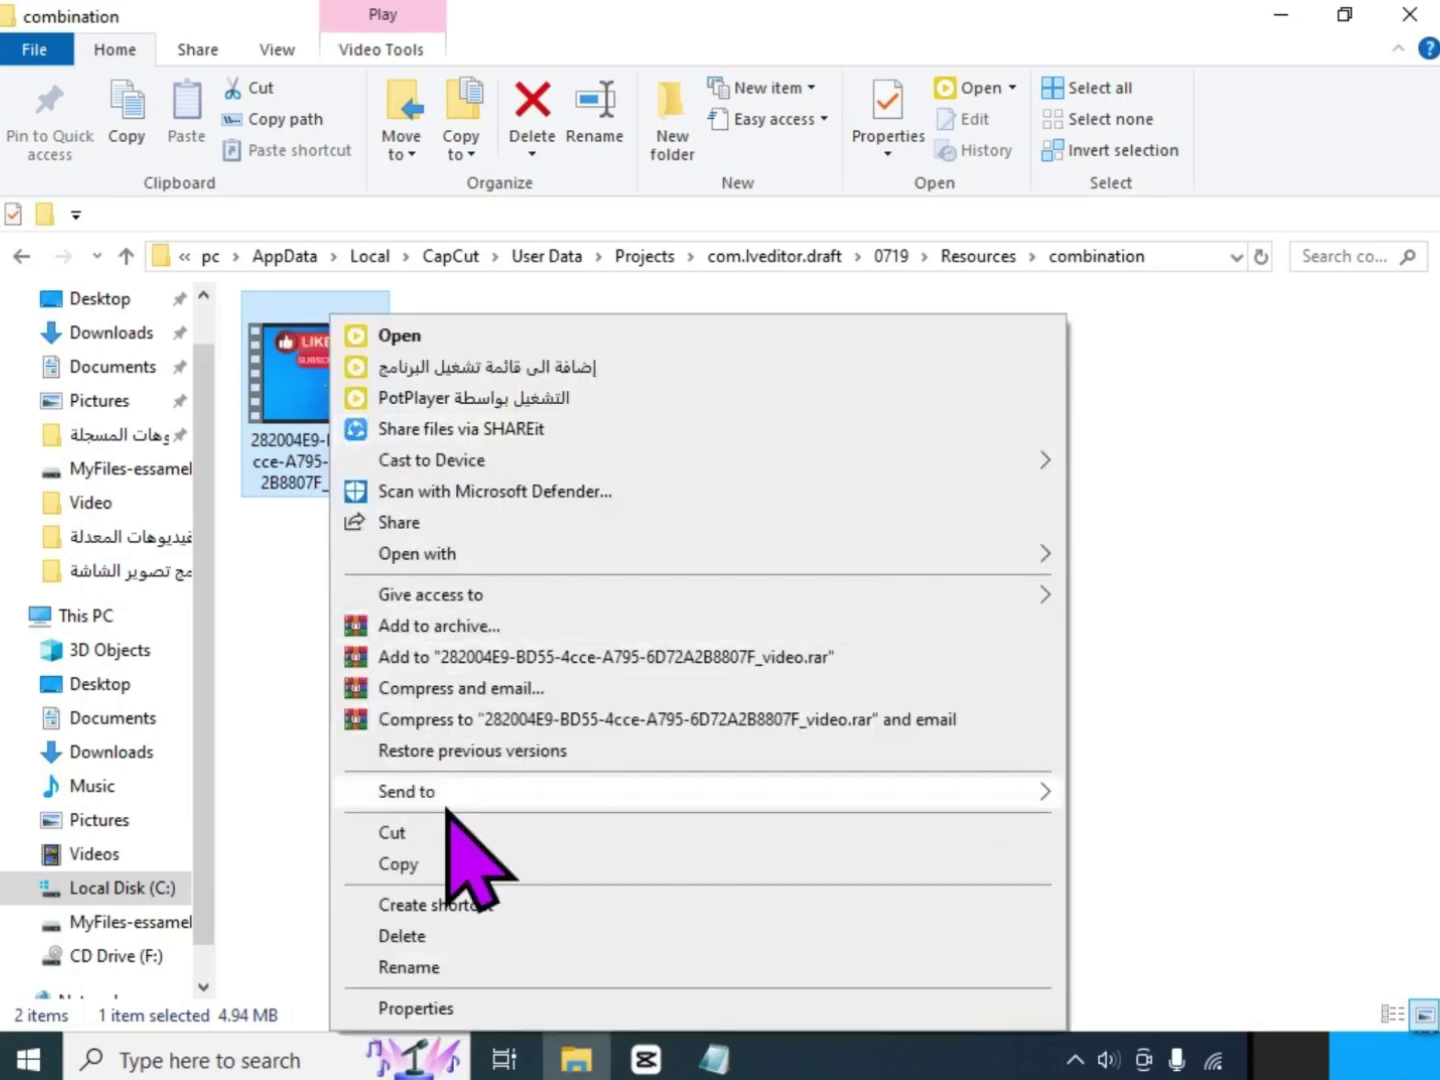
{"action": "left_click", "coordinate": [446, 862]}
{"action": "left_click", "coordinate": [1281, 16]}
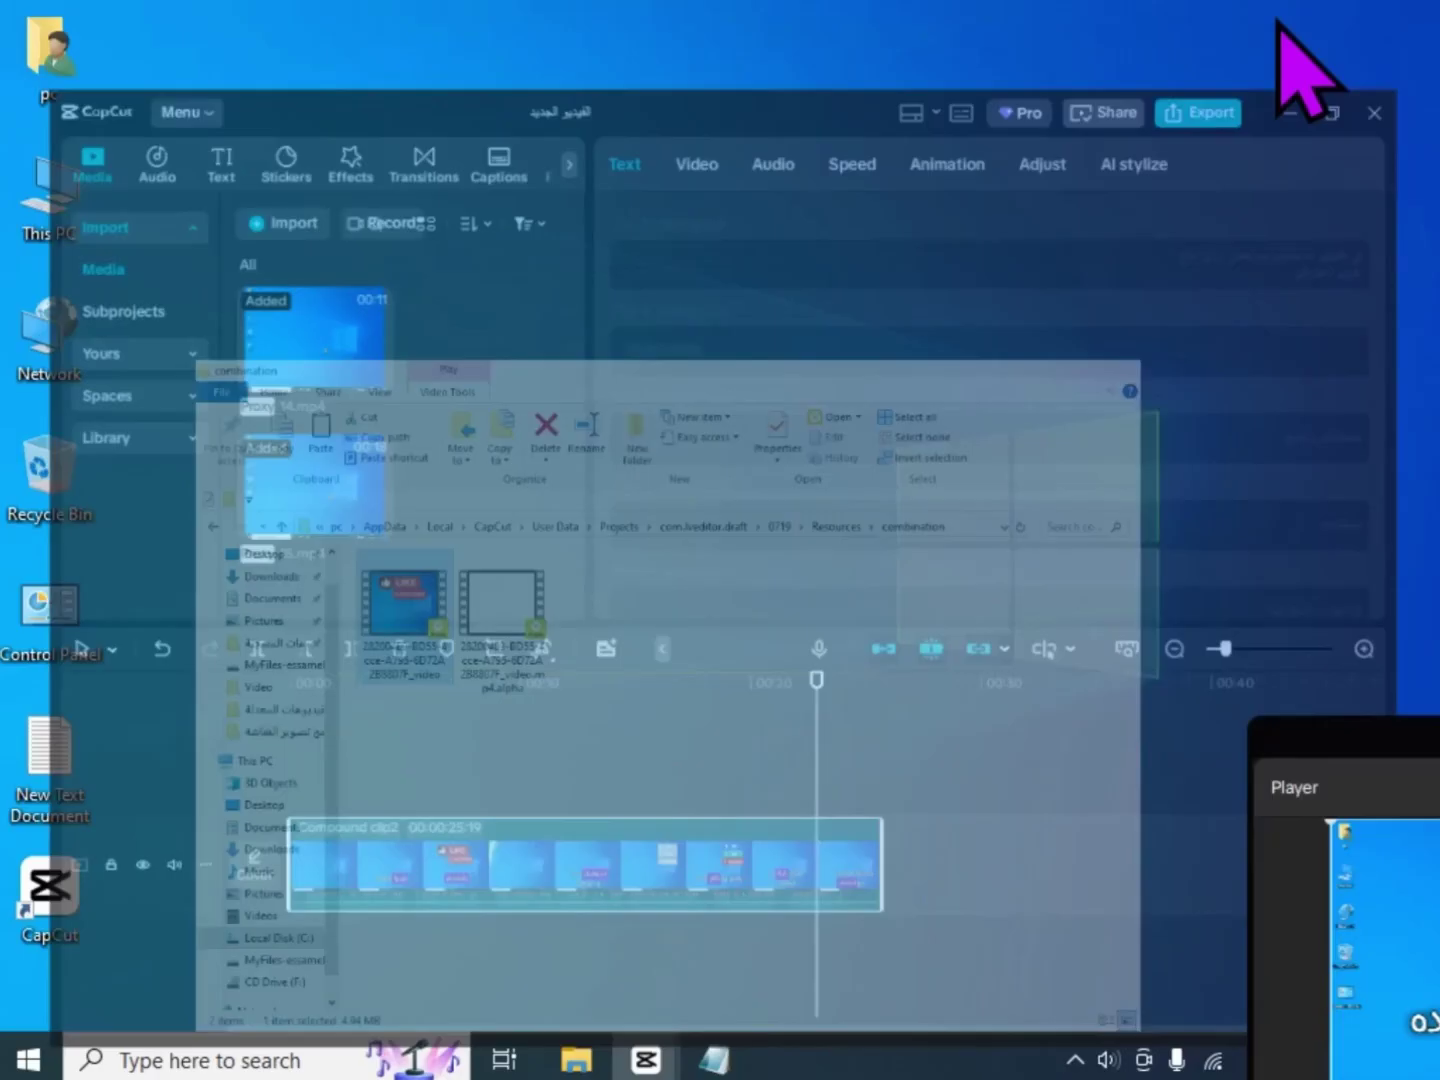
{"action": "left_click", "coordinate": [1330, 25]}
{"action": "right_click", "coordinate": [679, 324]}
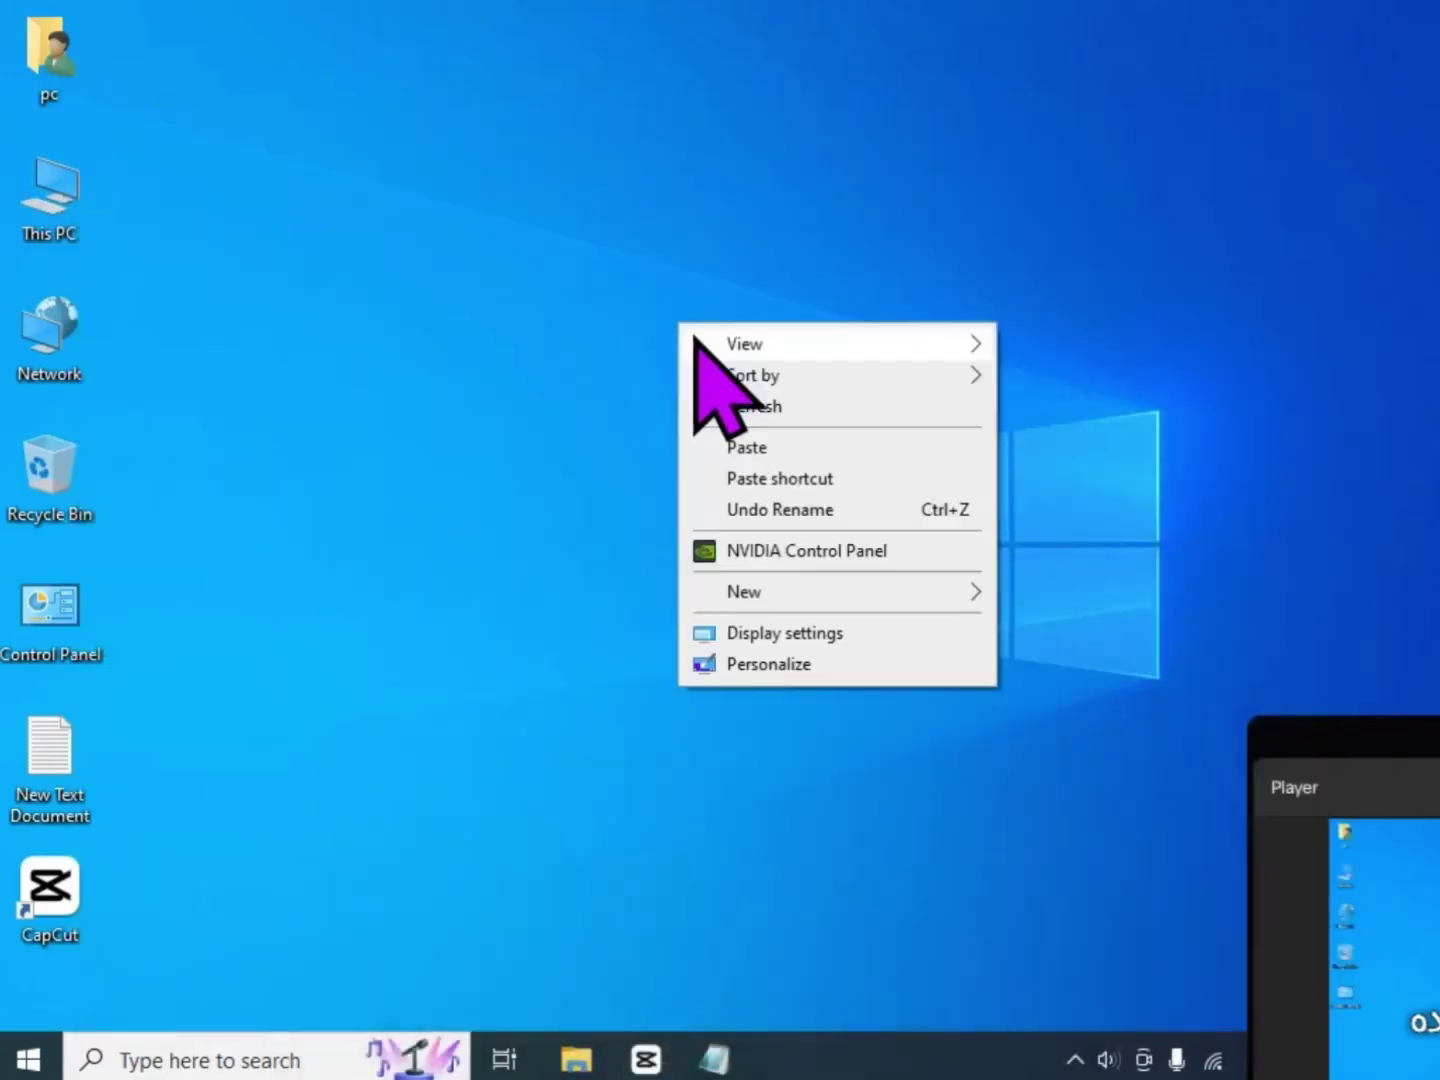
{"action": "left_click", "coordinate": [747, 447]}
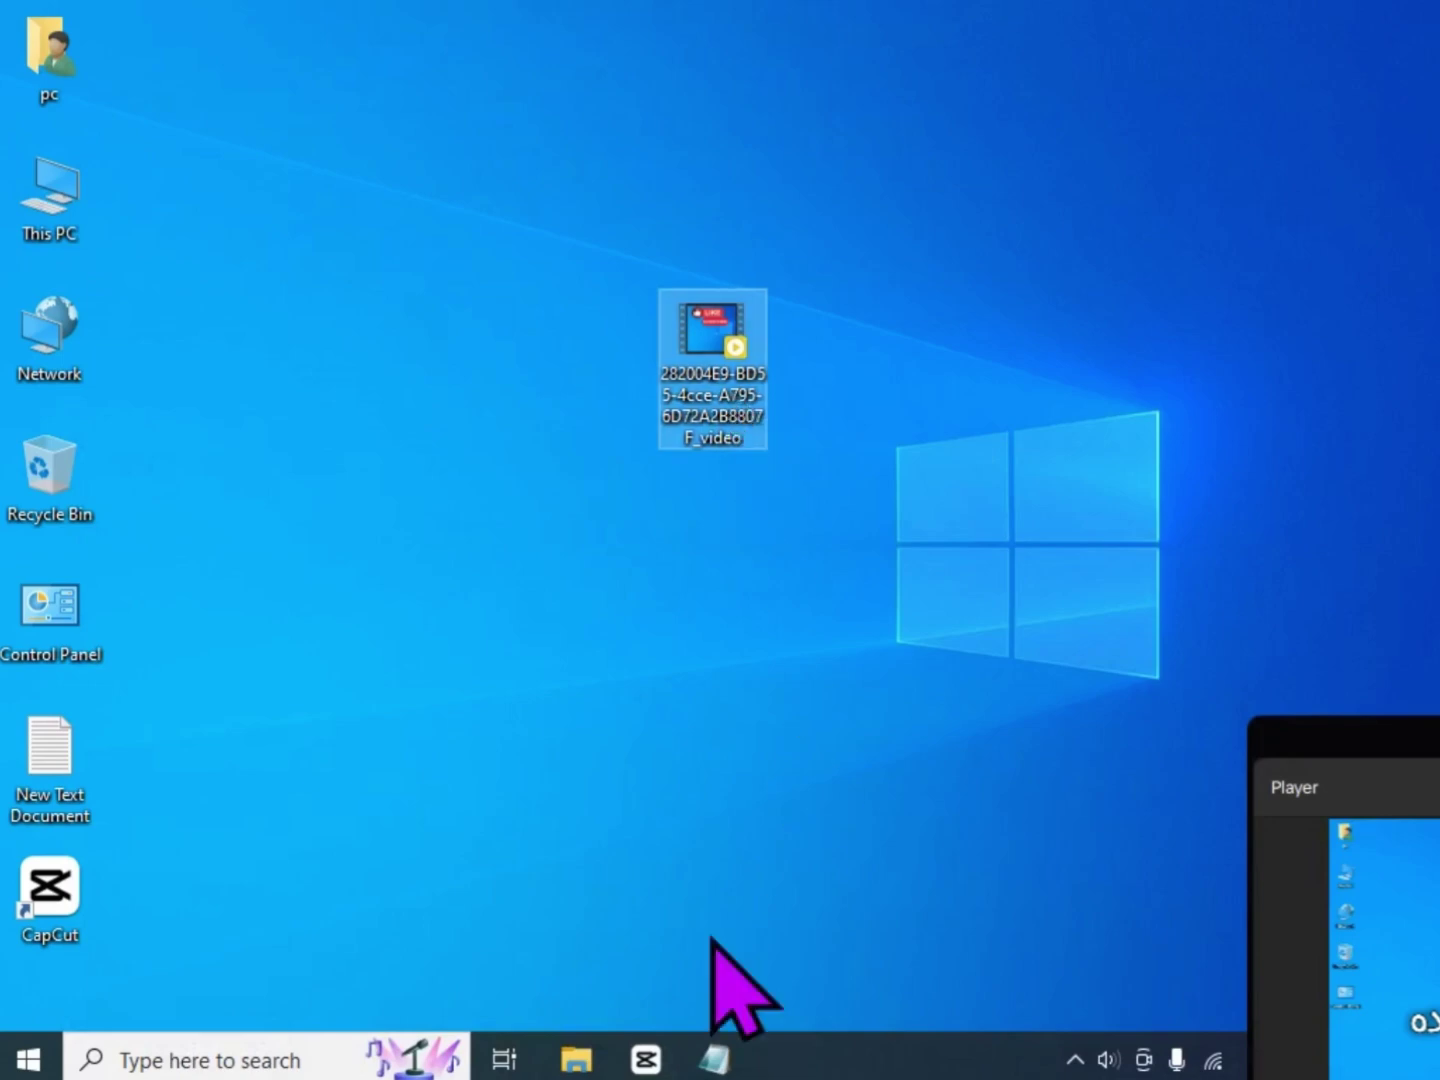
Switch back to CapCut and close the edited project to return to its home screen
{"action": "mouse_move", "coordinate": [661, 1068]}
{"action": "left_click", "coordinate": [627, 941]}
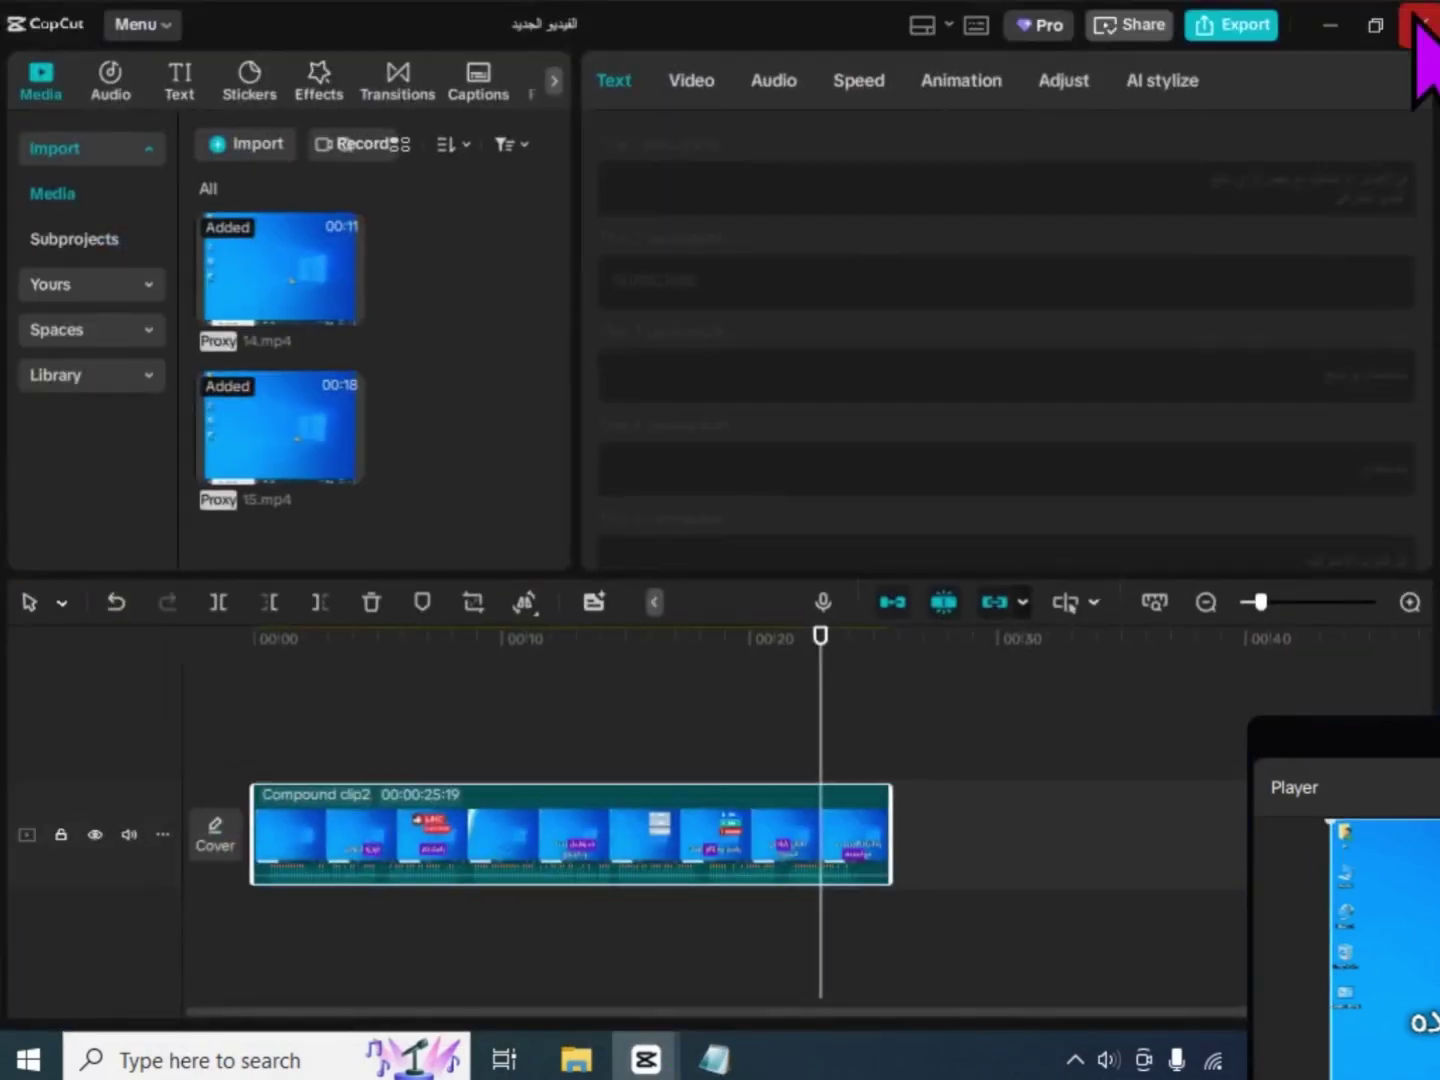
{"action": "left_click", "coordinate": [1411, 22]}
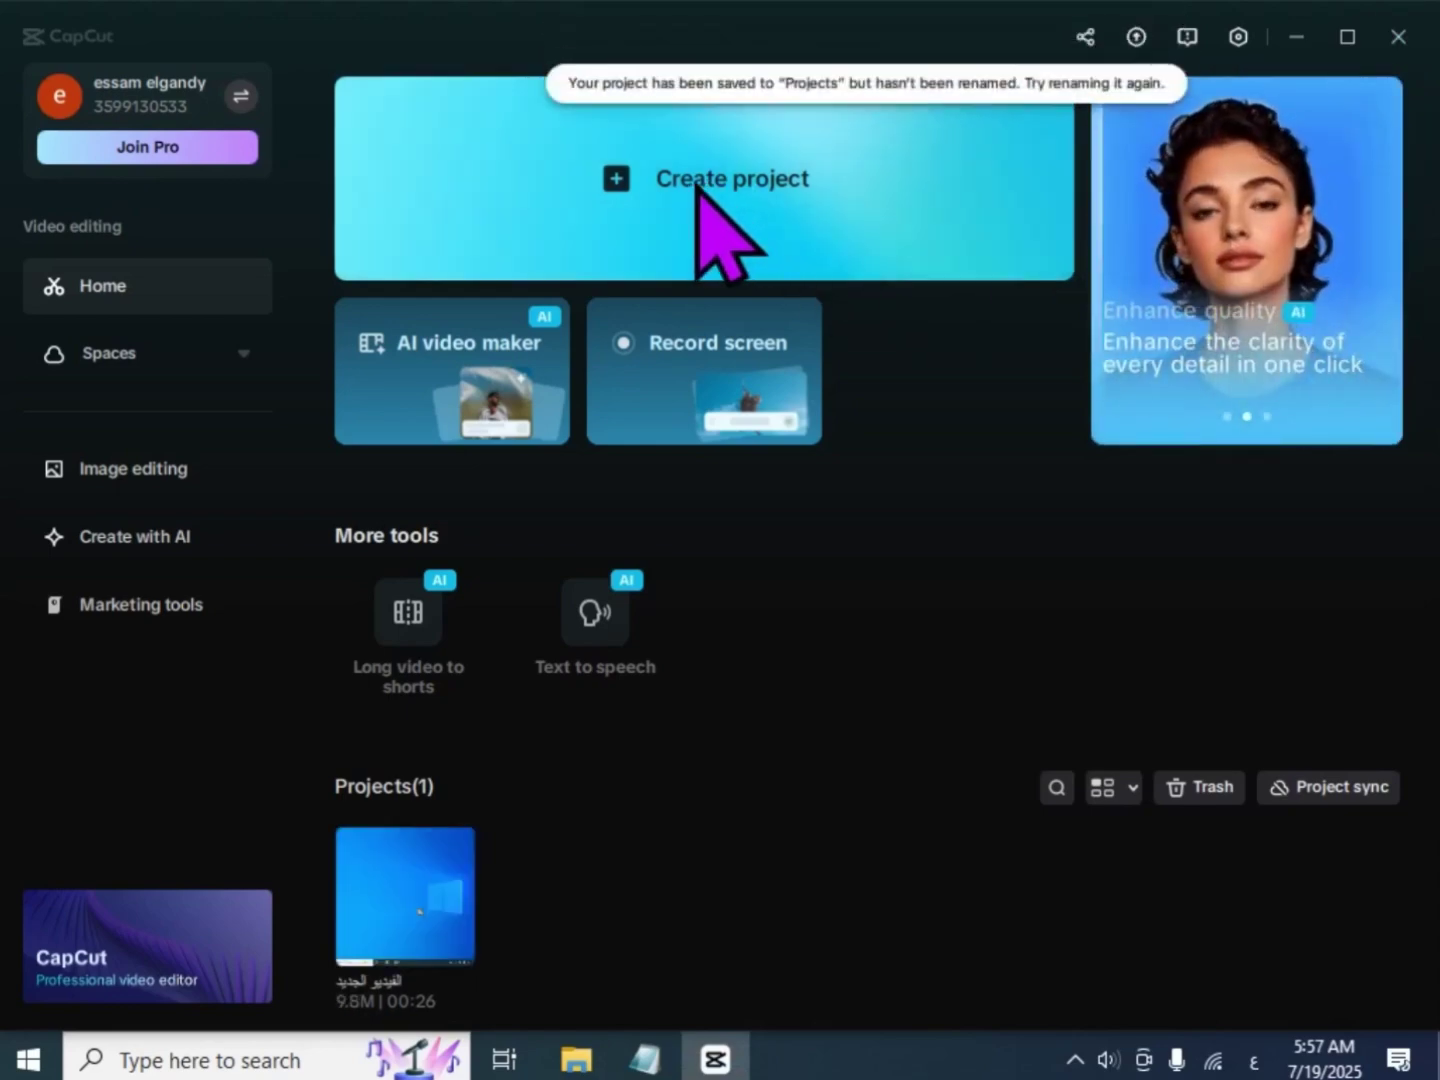
Create a new project and place the LIKE SUBSCRIBE video imported from the desktop at the start of the timeline
{"action": "key", "text": "alt+F4"}
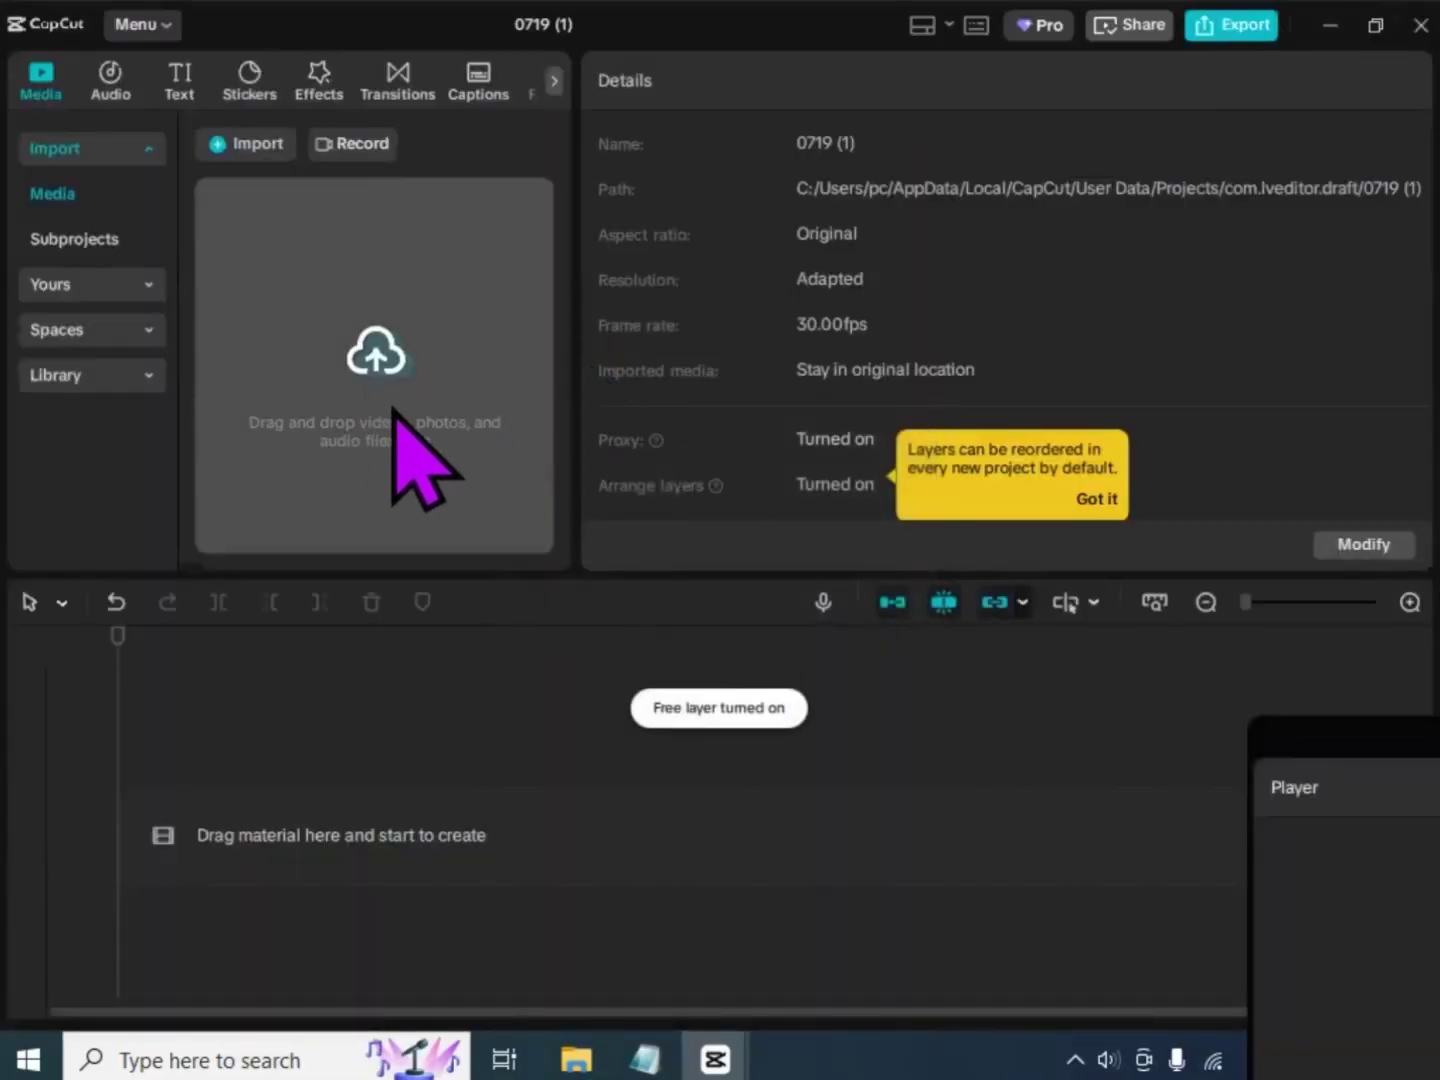
{"action": "left_click", "coordinate": [372, 390]}
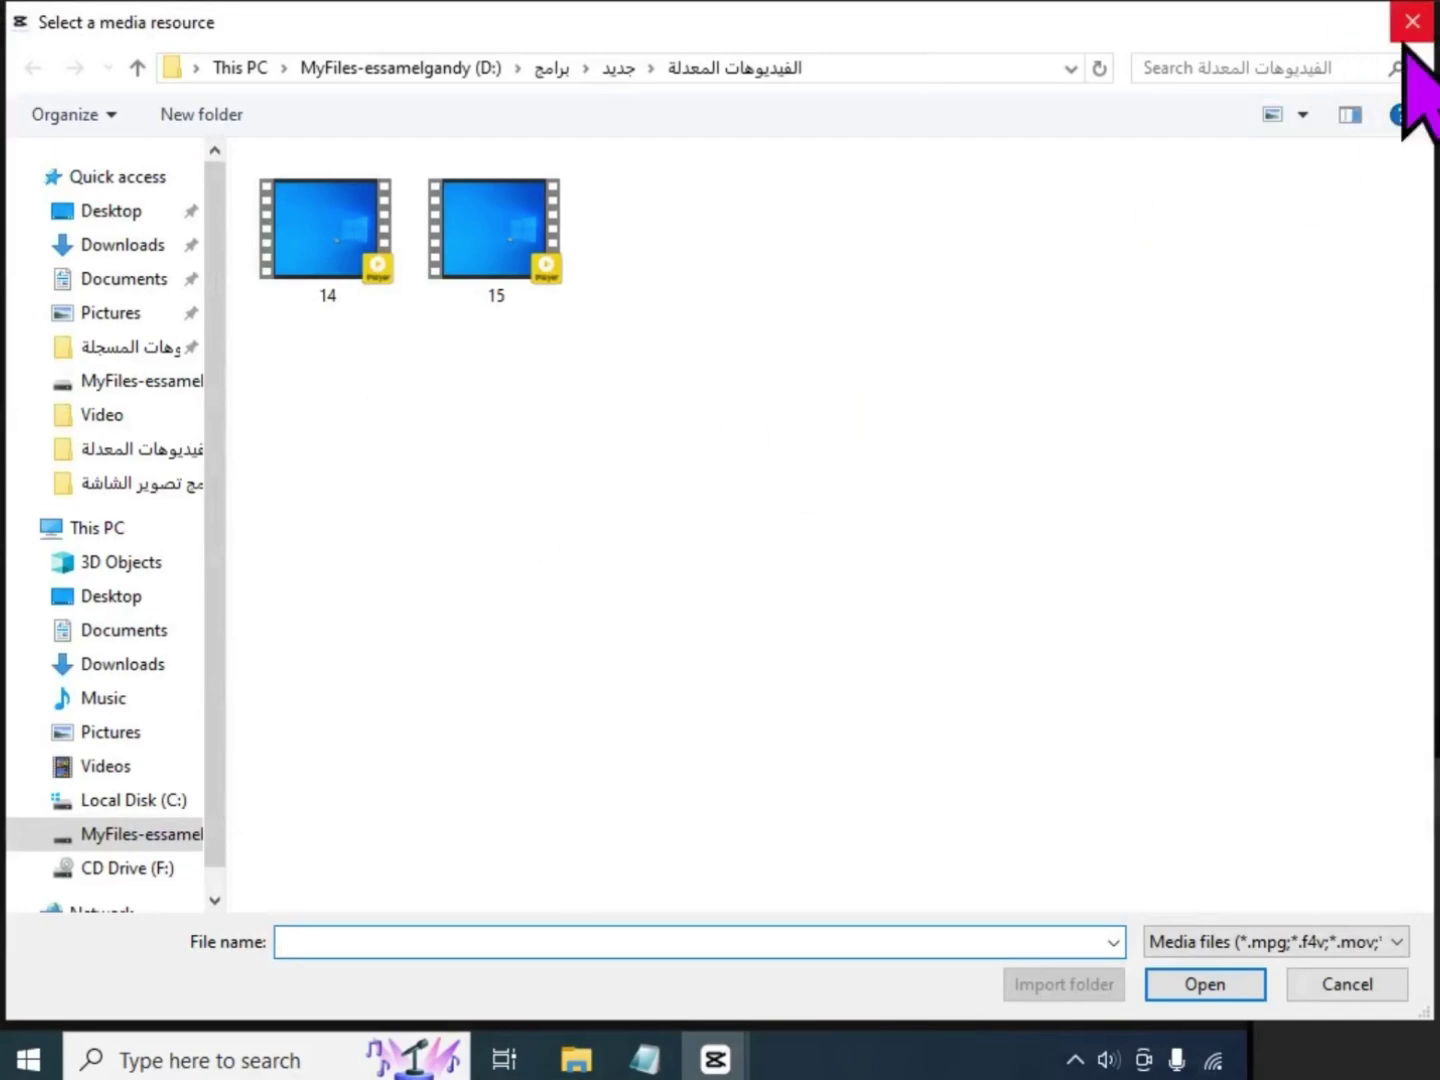
{"action": "left_click", "coordinate": [111, 211]}
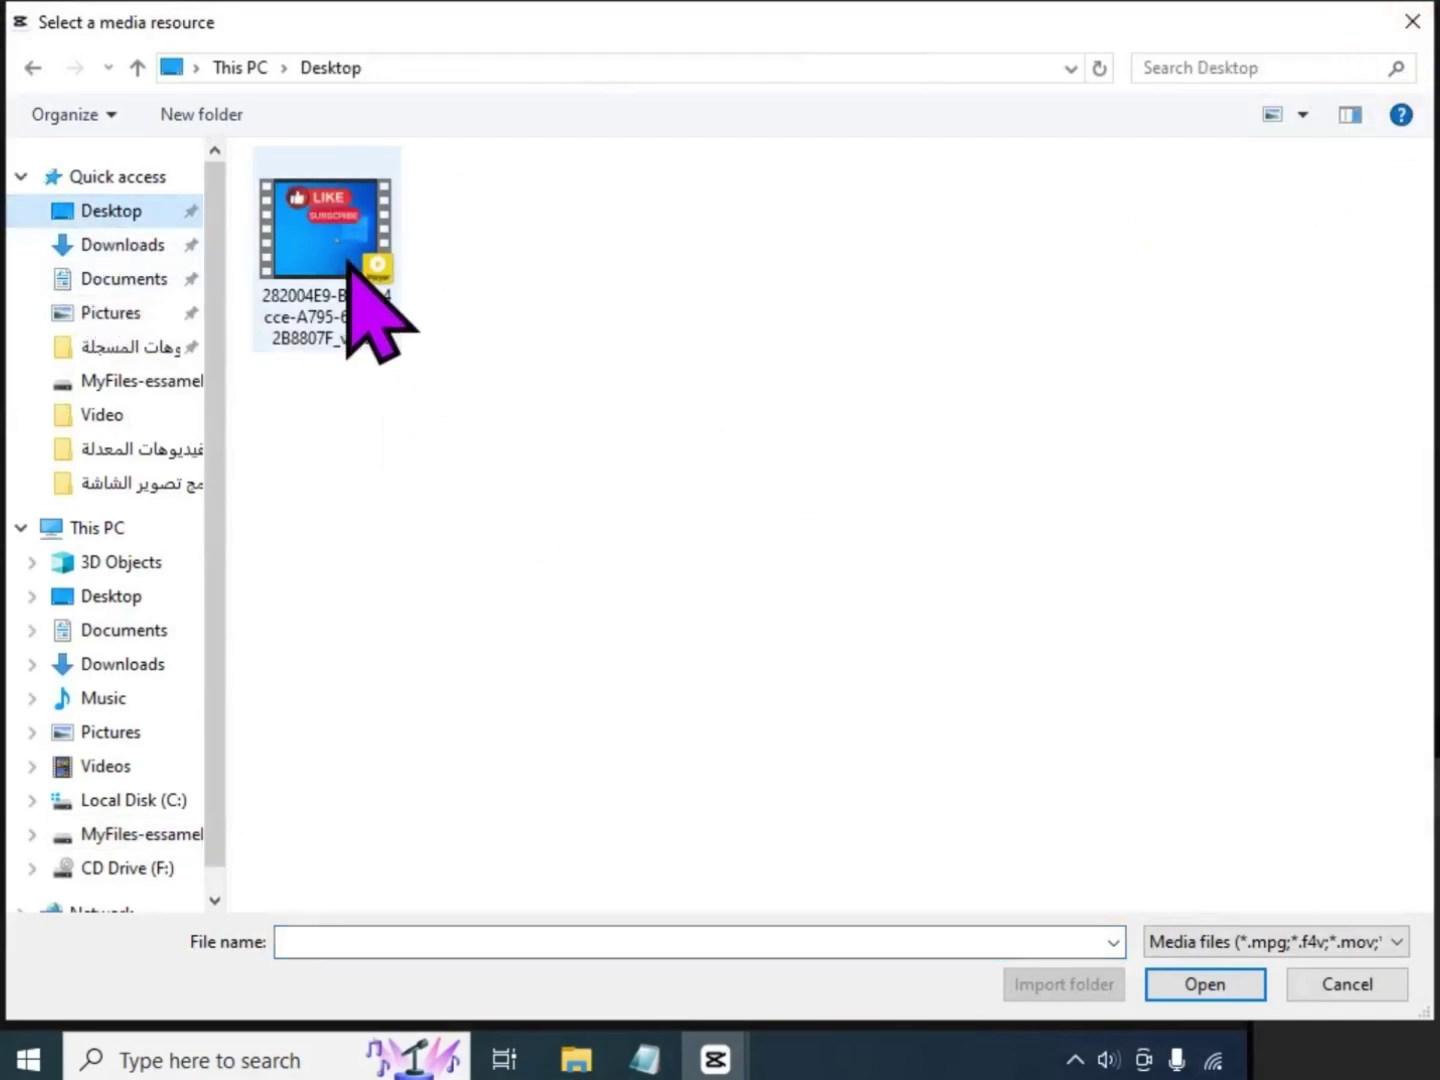
{"action": "left_click", "coordinate": [378, 258]}
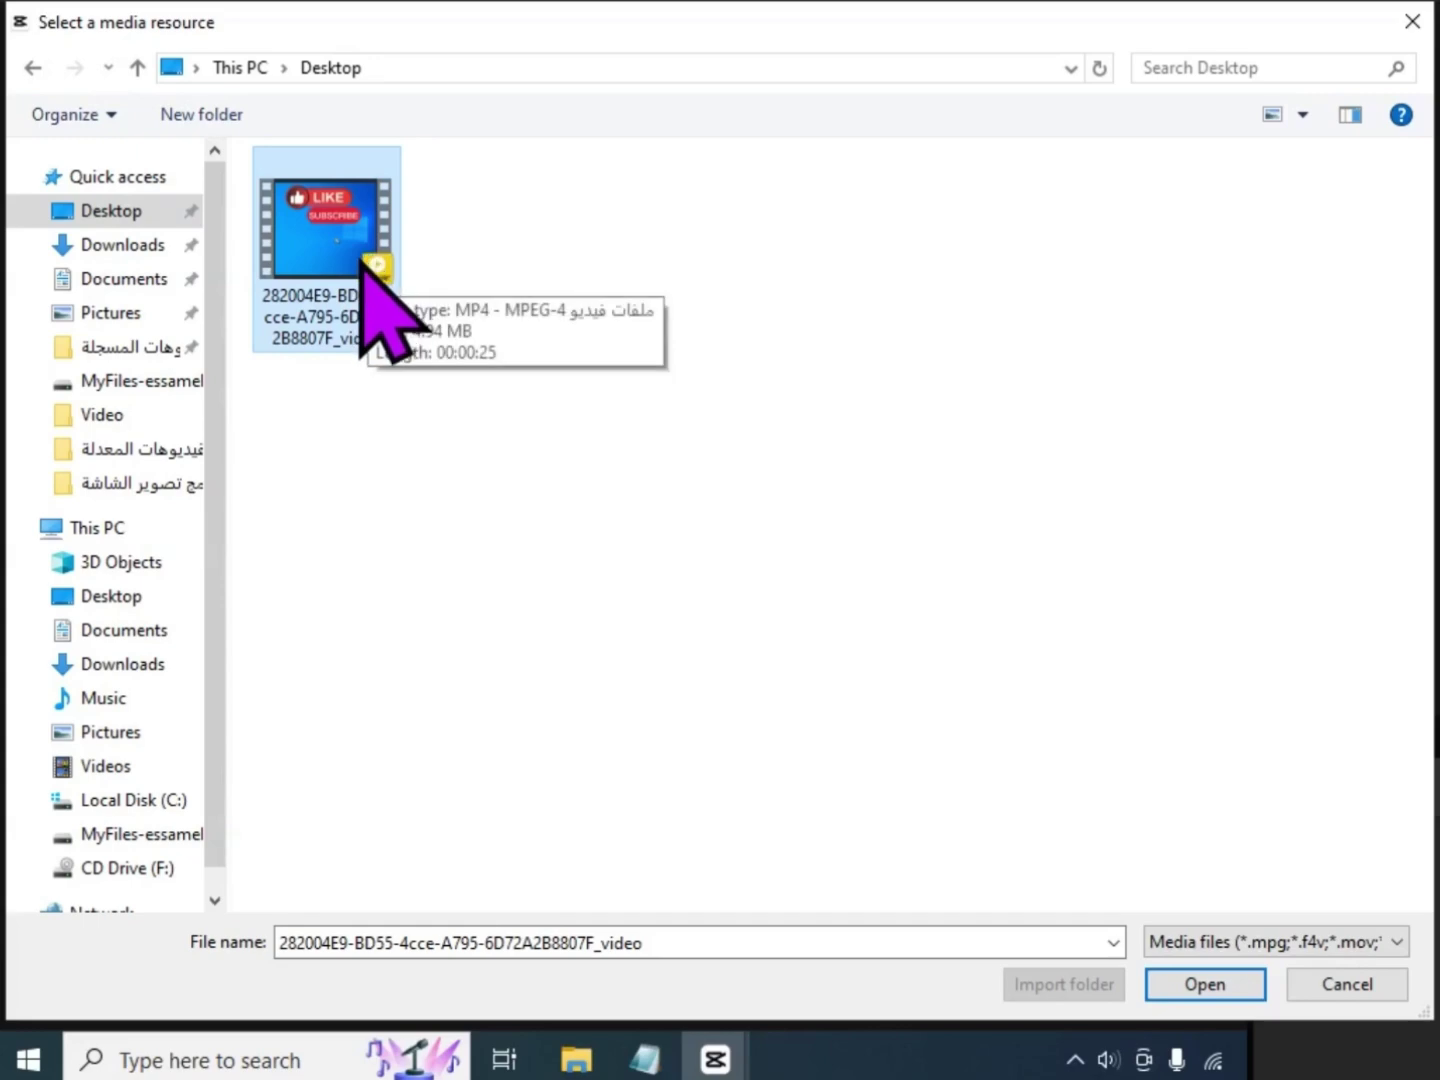
{"action": "left_click", "coordinate": [1190, 984]}
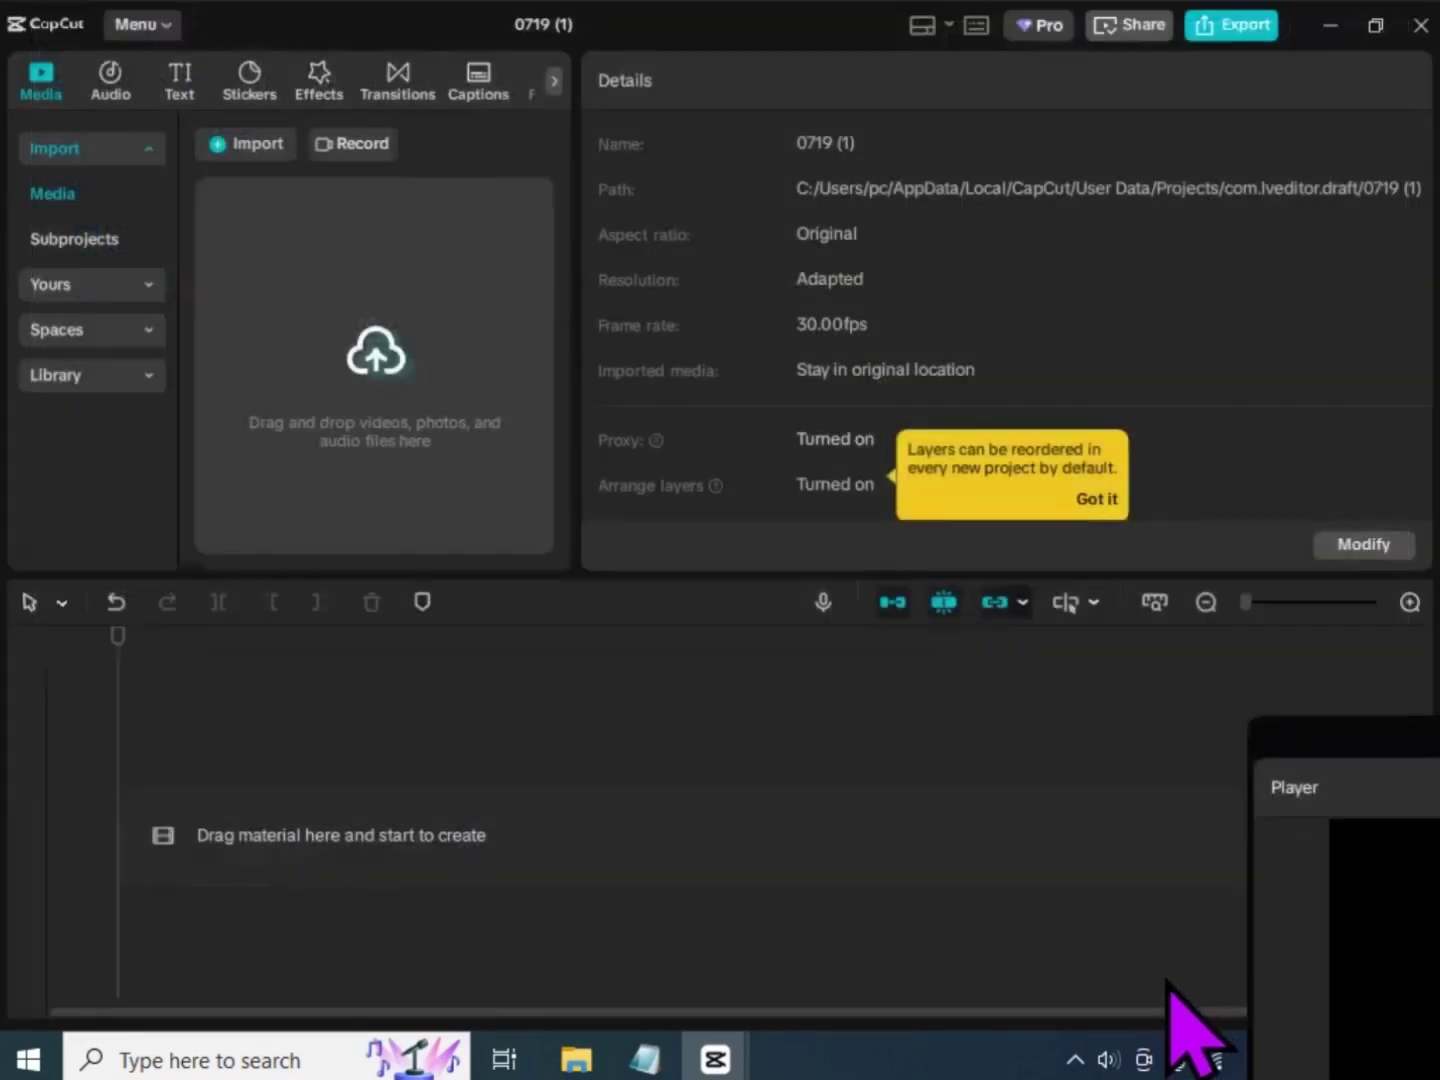
{"action": "left_click_drag", "start_coordinate": [292, 346], "coordinate": [281, 816]}
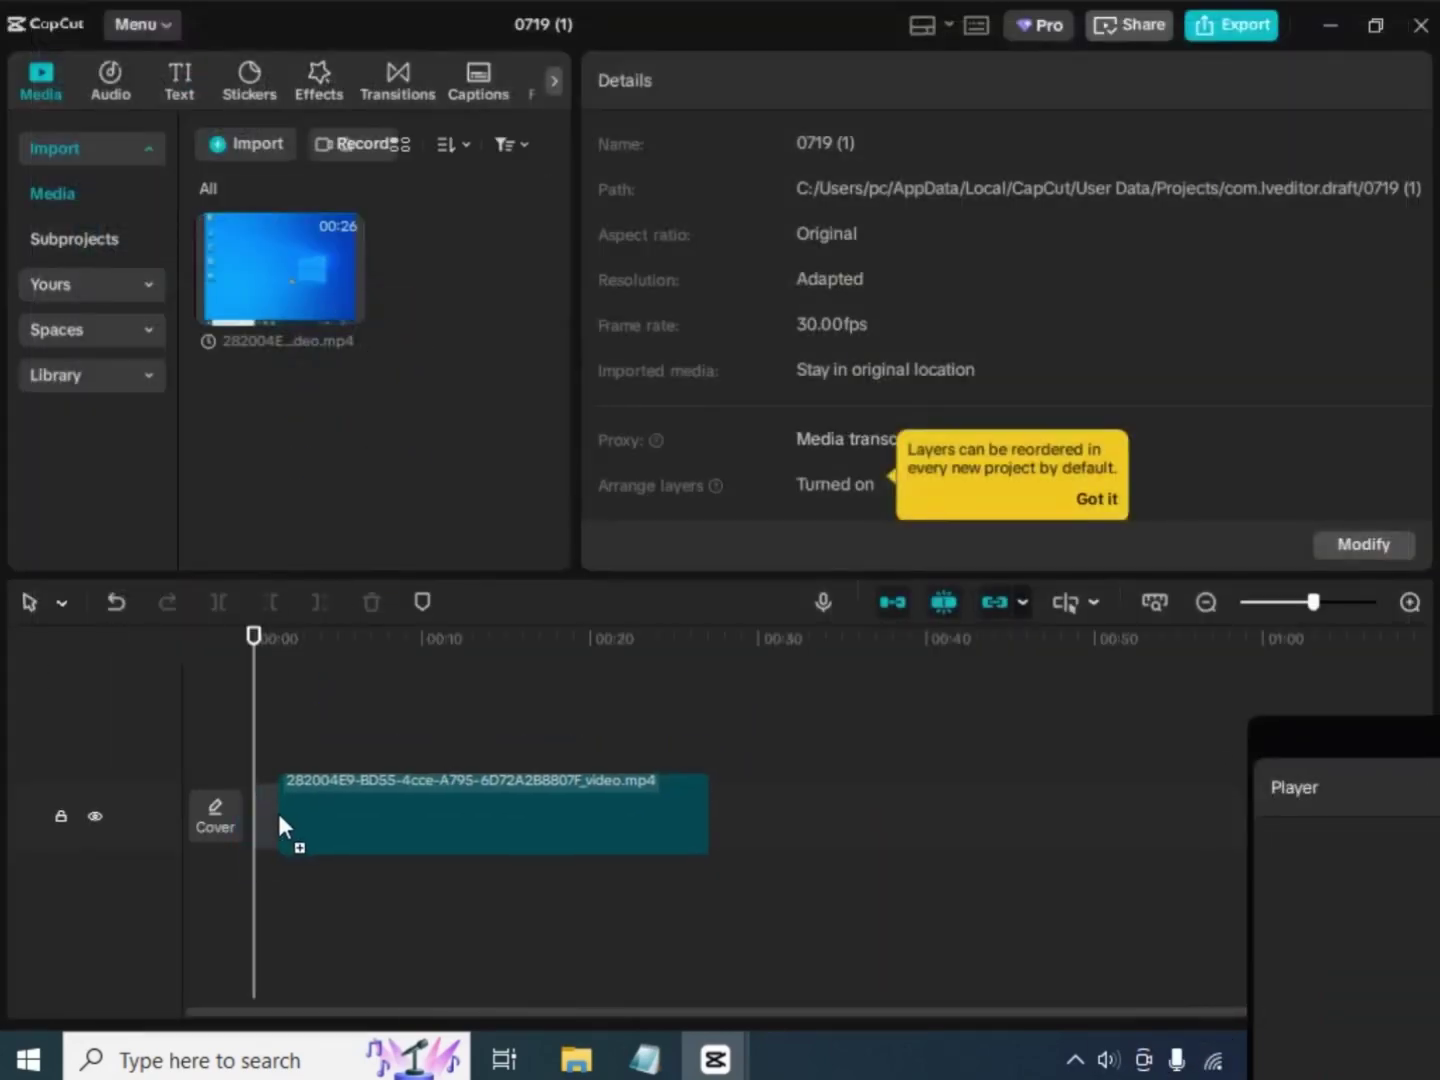
{"action": "left_click_drag", "start_coordinate": [574, 792], "coordinate": [576, 797]}
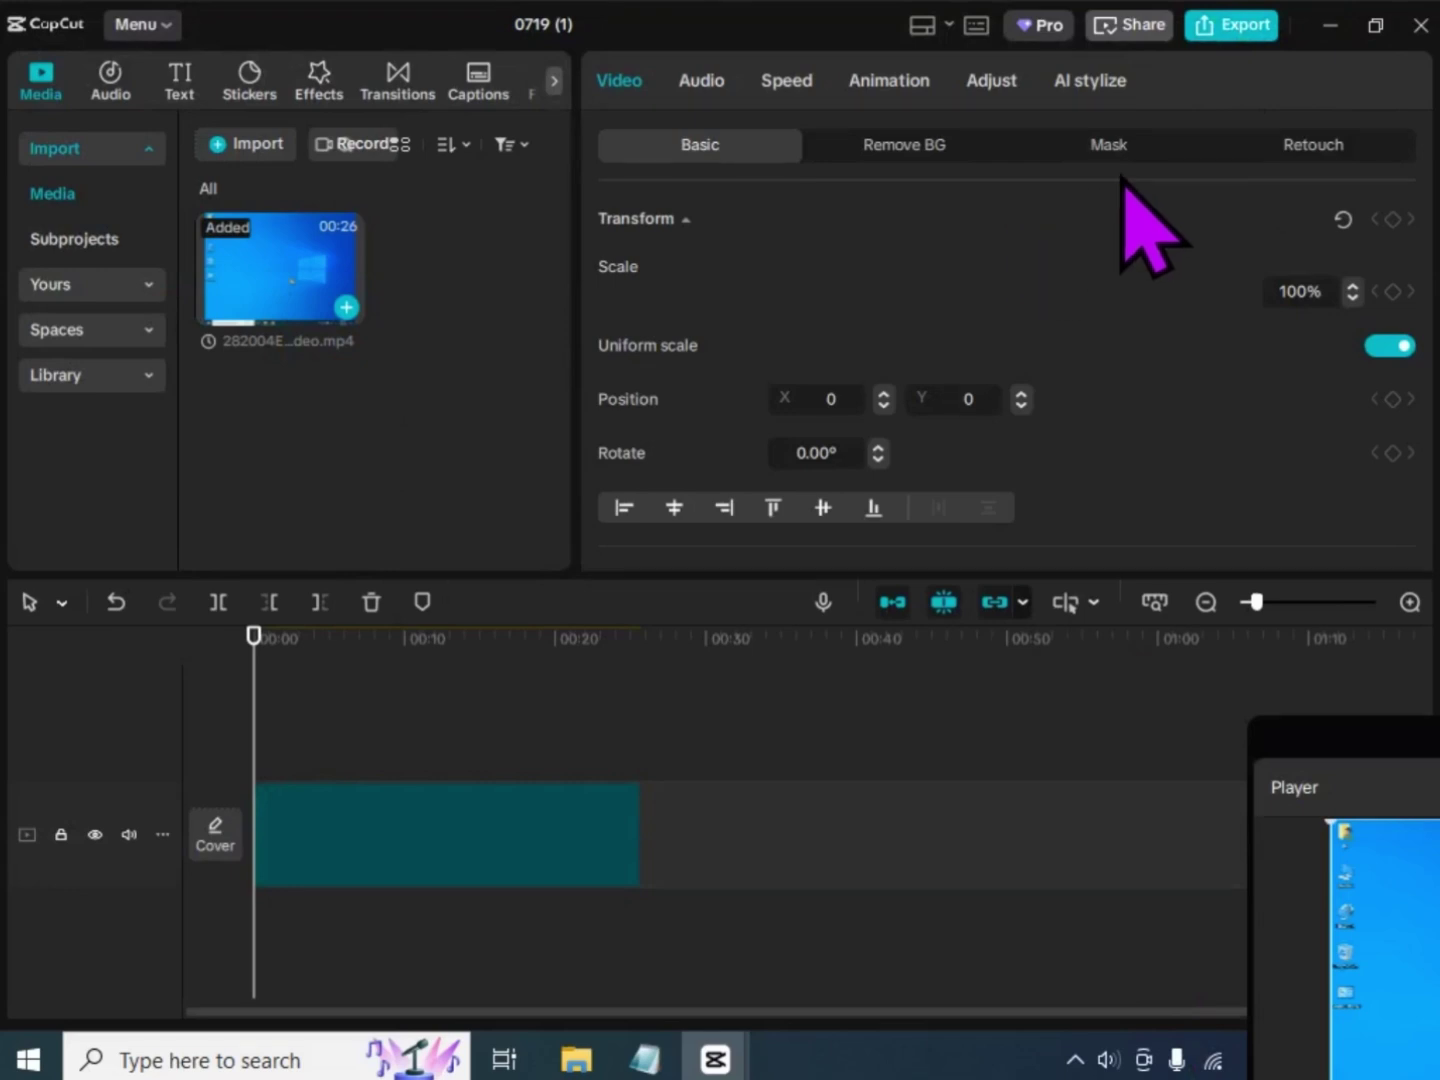
Open the export settings and check the resolution and bit rate options, keeping 1080P and Higher
{"action": "key", "text": "ctrl+e"}
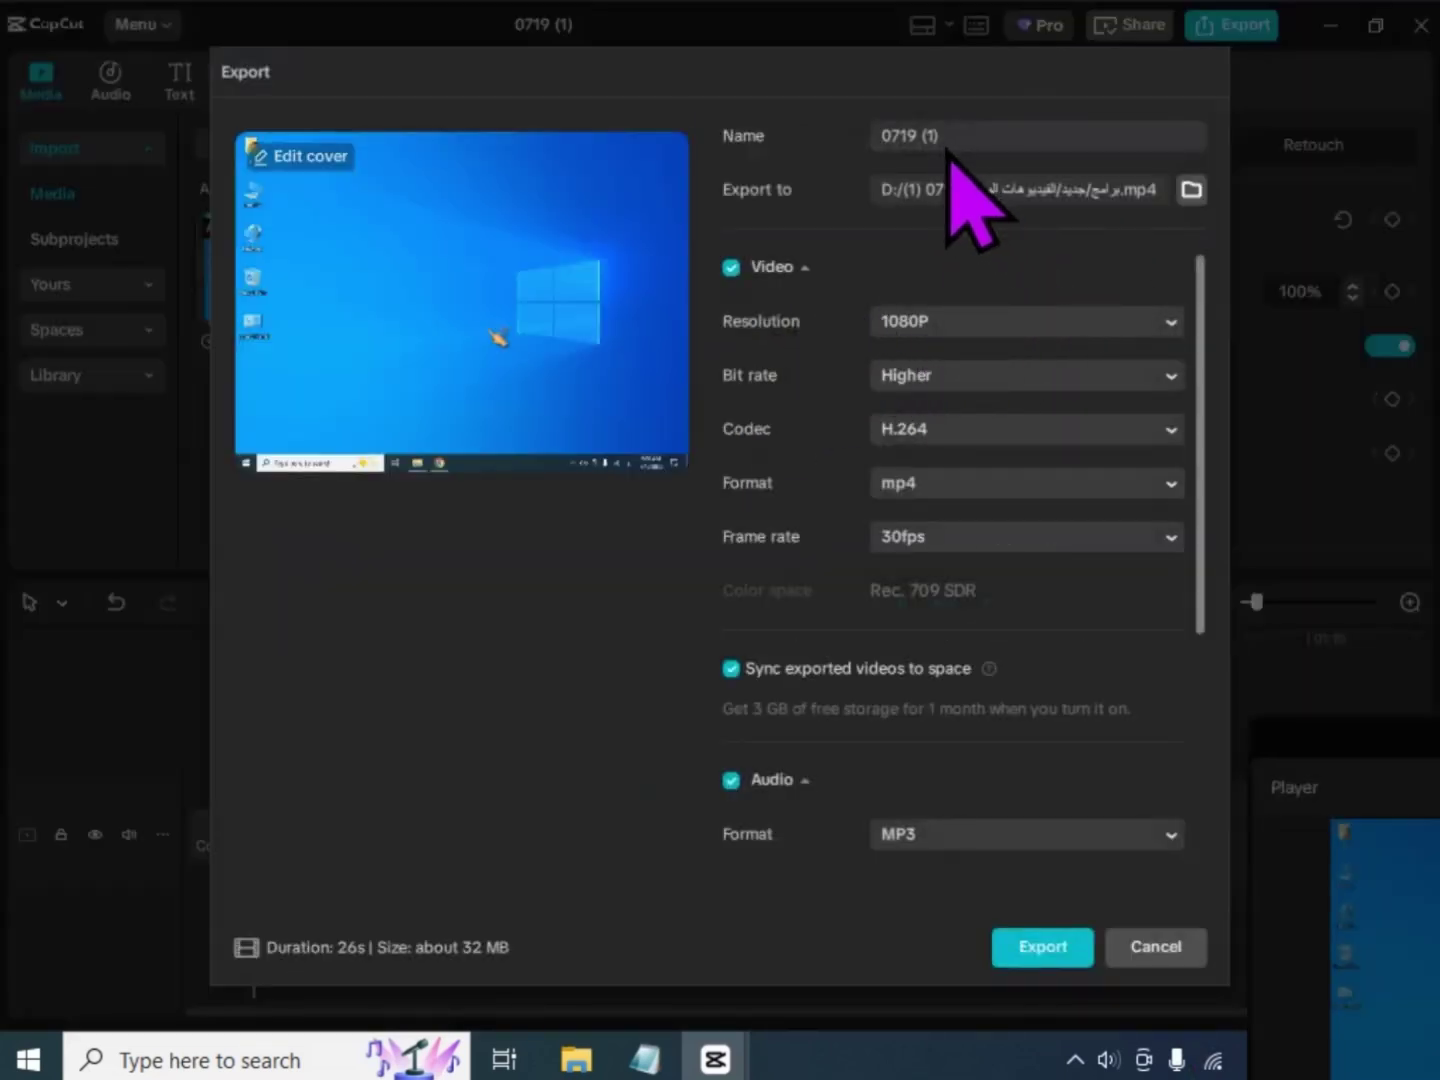
{"action": "left_click", "coordinate": [958, 322]}
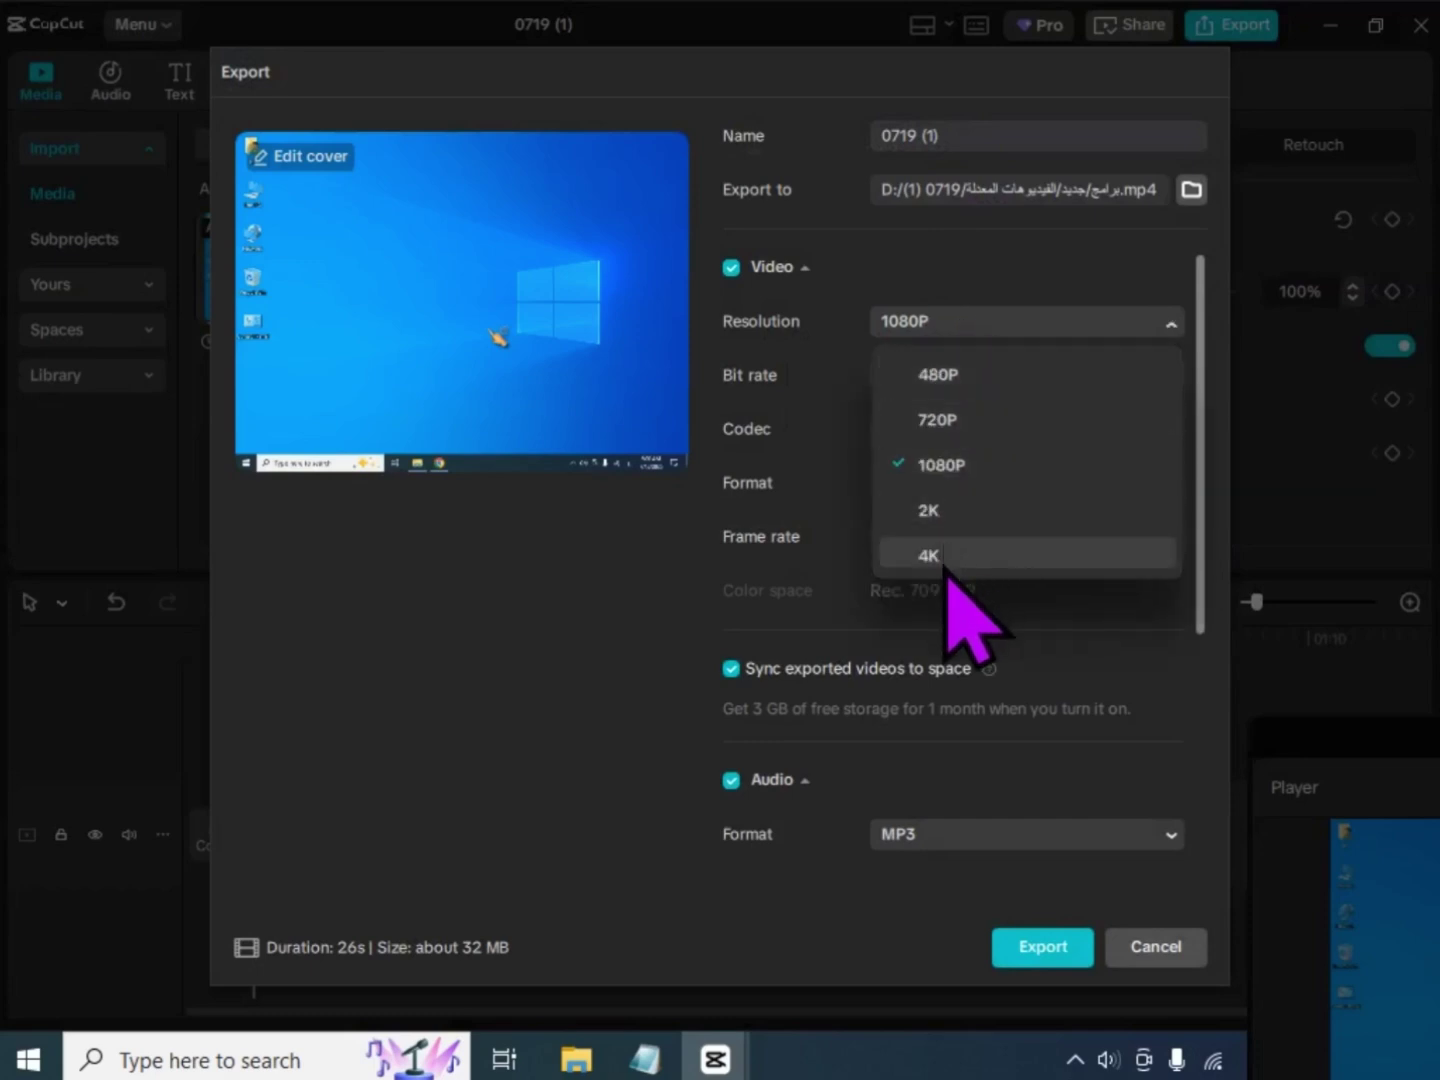
{"action": "left_click", "coordinate": [958, 327]}
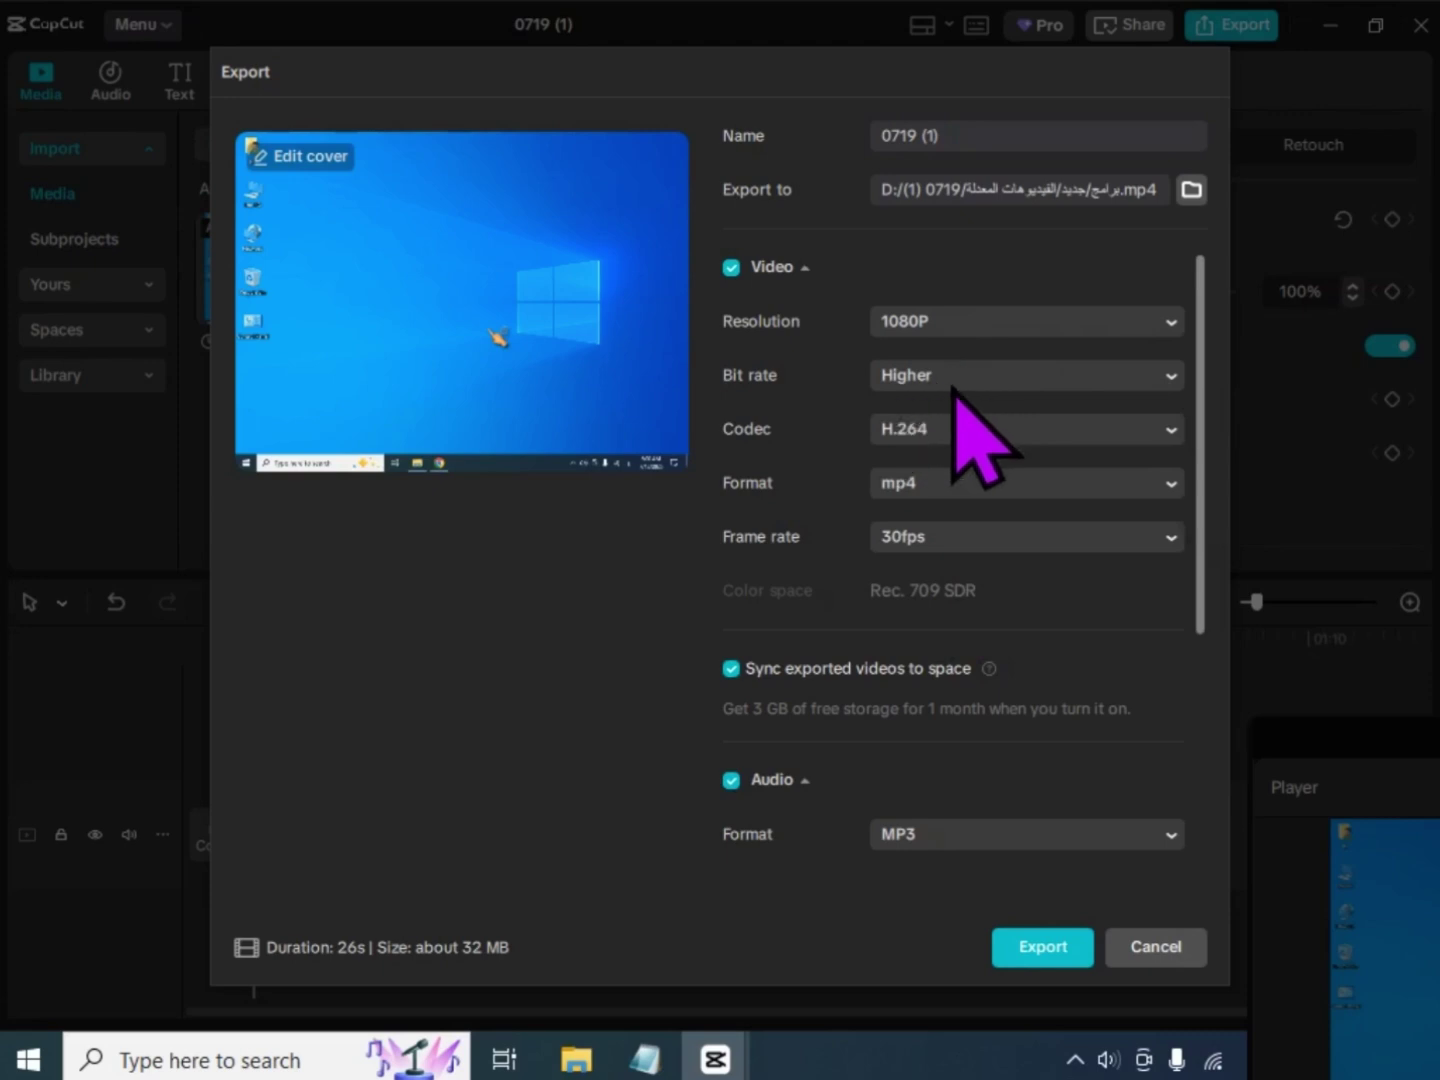
{"action": "left_click", "coordinate": [938, 378]}
{"action": "left_click", "coordinate": [937, 379]}
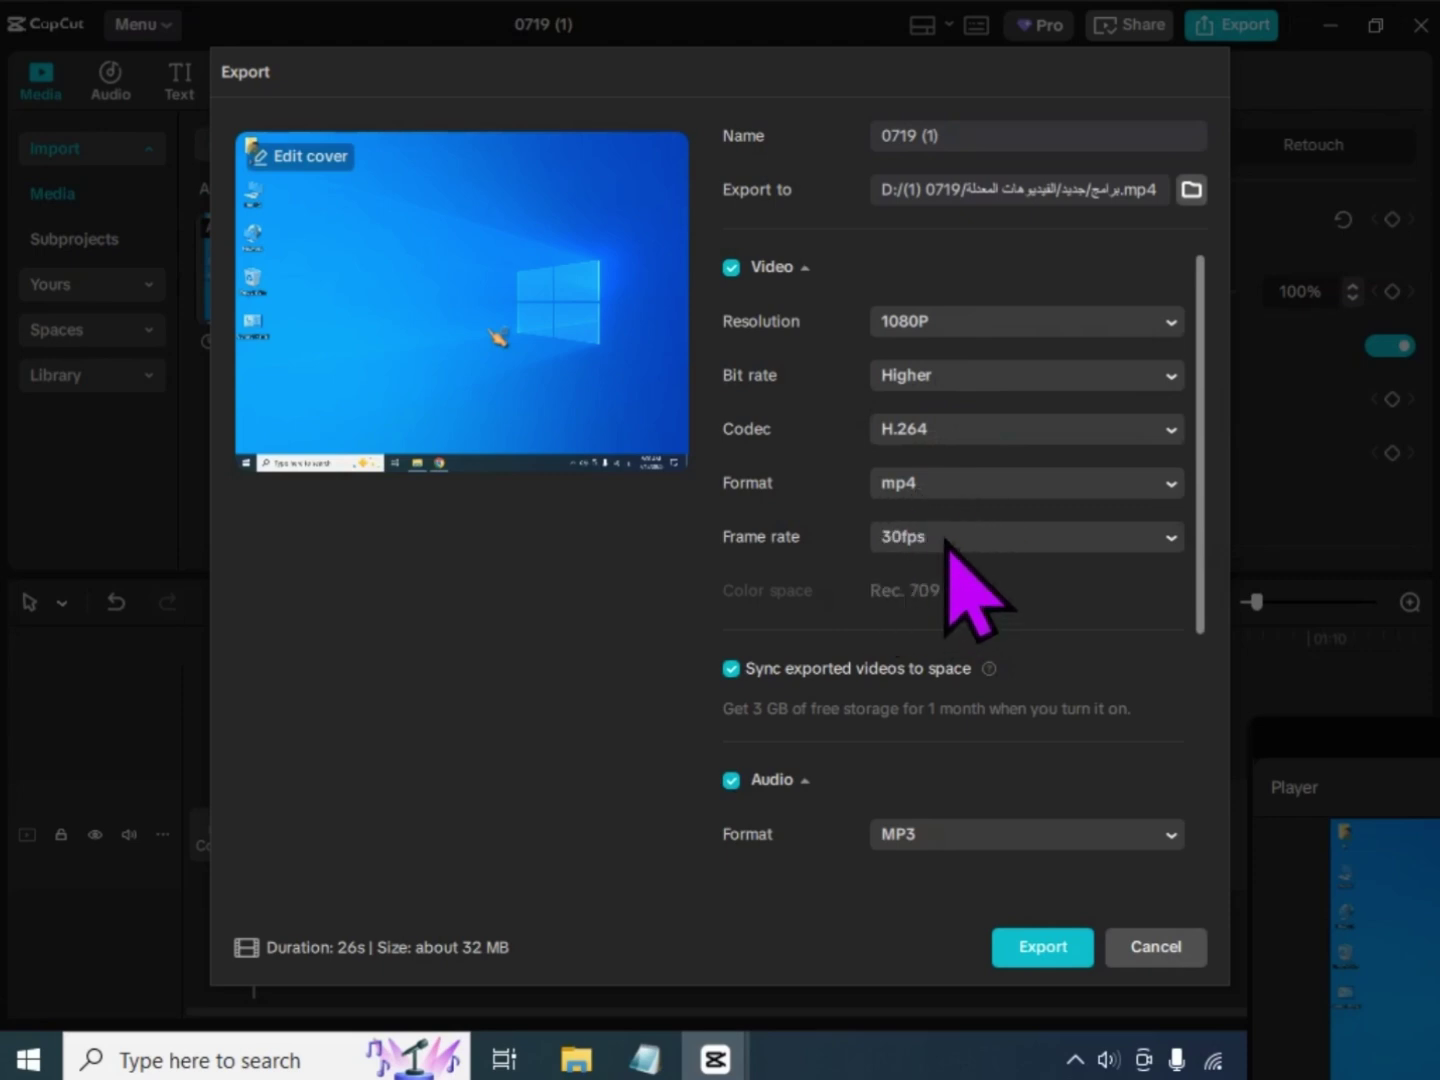
Turn off syncing exported videos to space and the separate MP3 audio output, and export the video
{"action": "scroll", "coordinate": [950, 790], "scroll_direction": "down", "scroll_amount": 1}
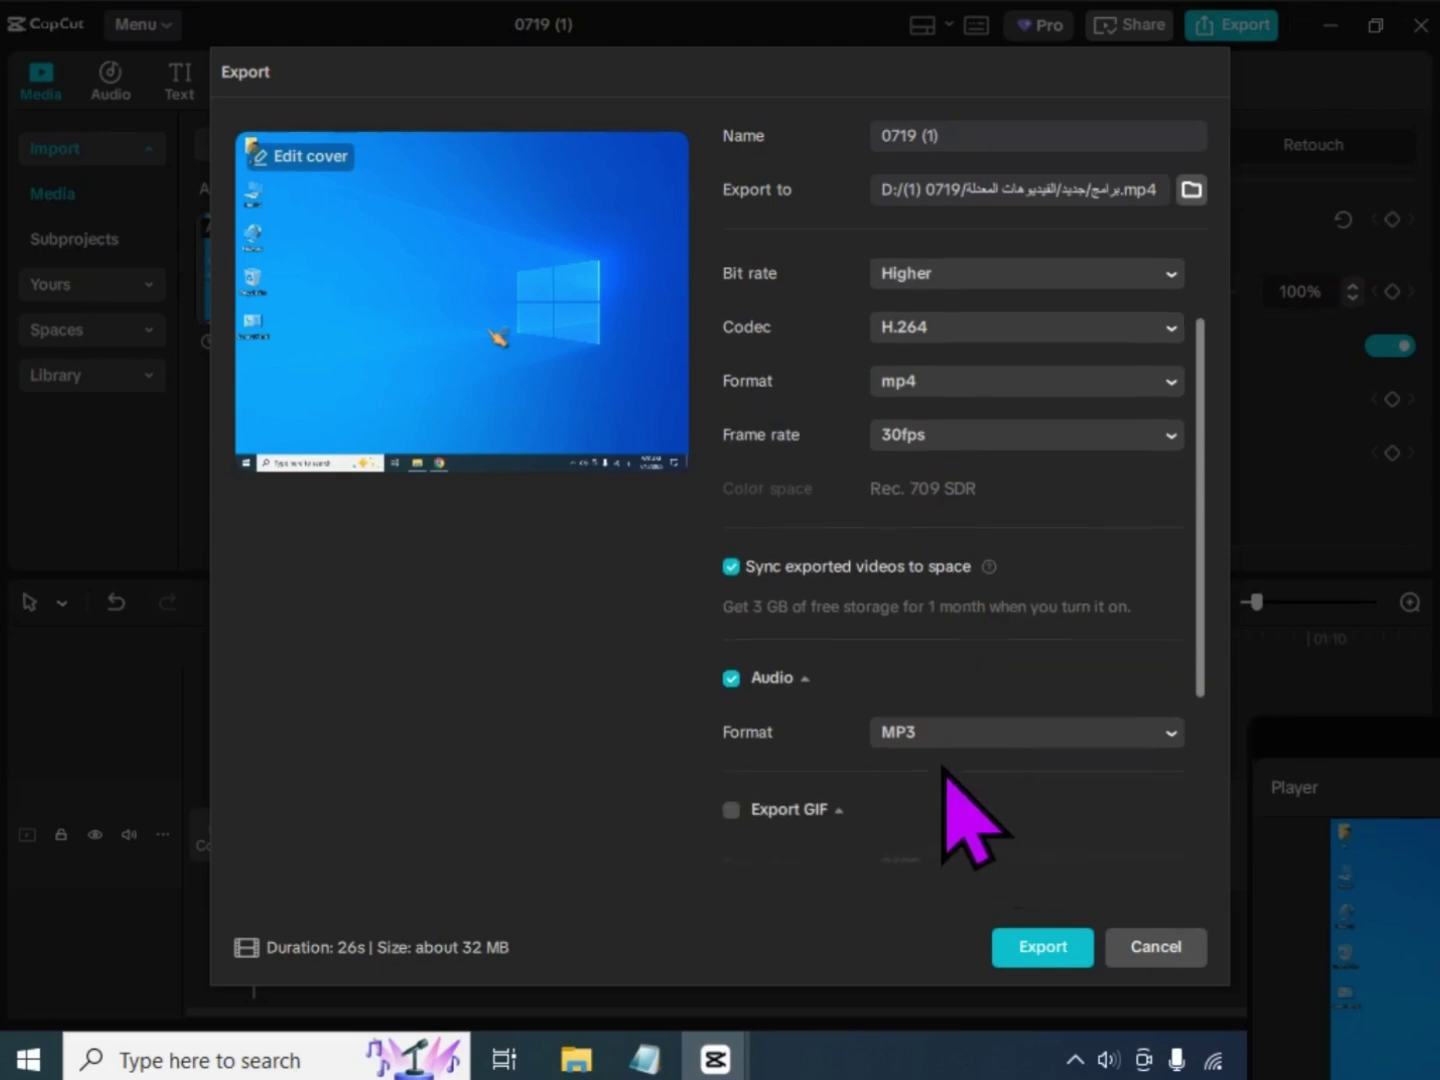
{"action": "scroll", "coordinate": [945, 785], "scroll_direction": "down", "scroll_amount": 2}
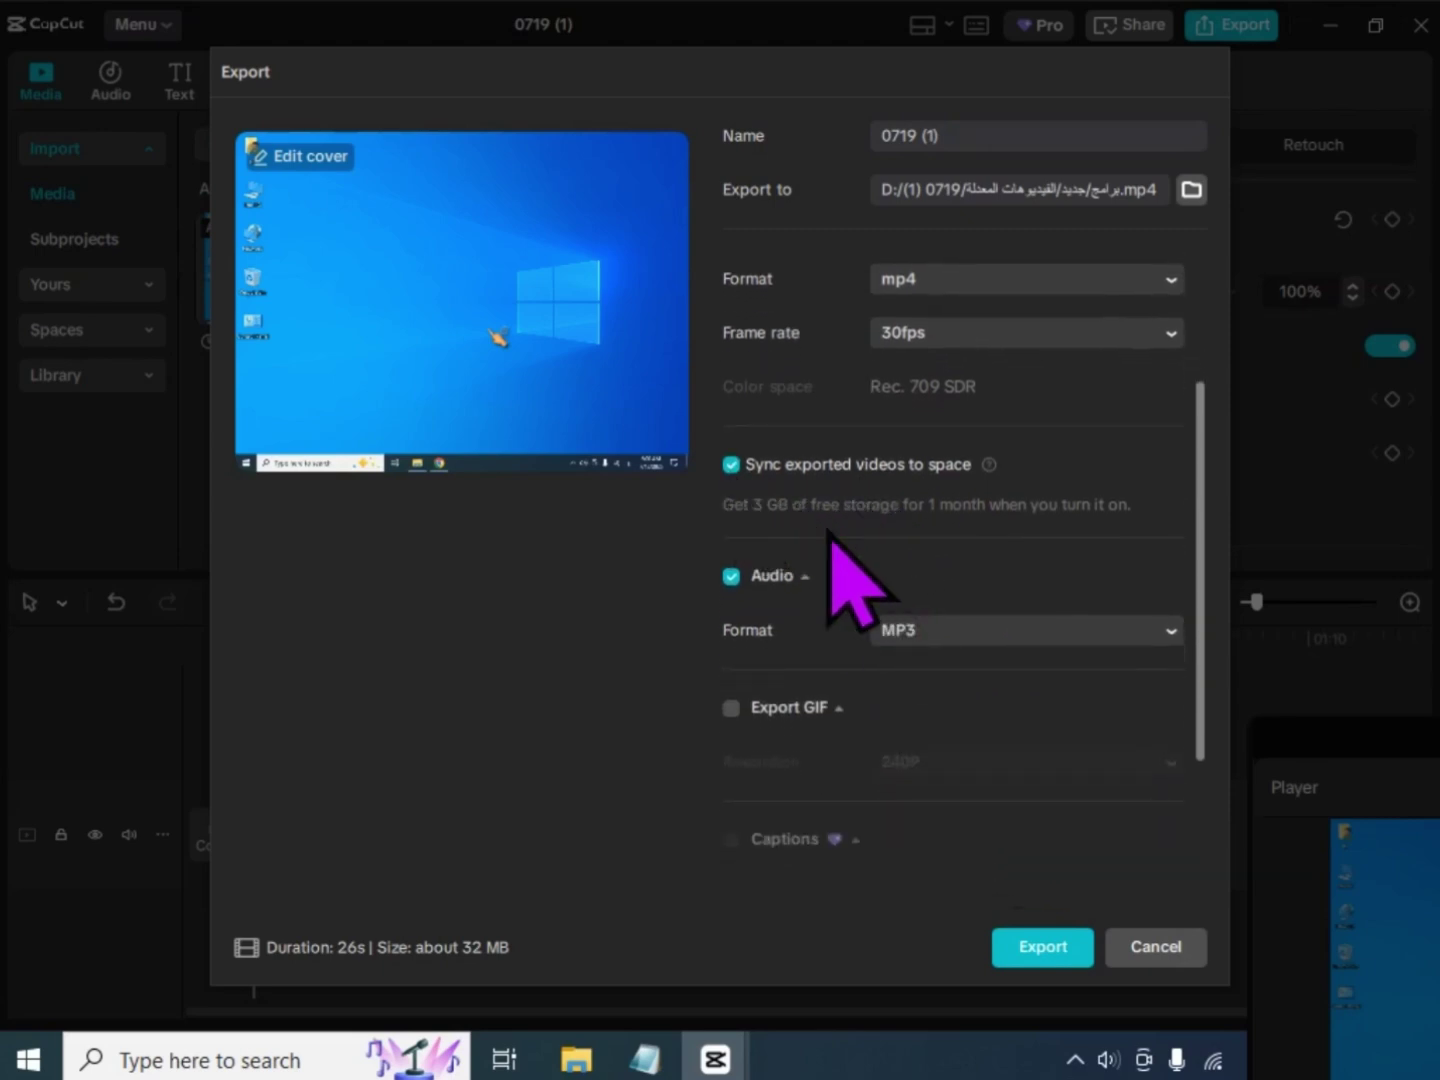
{"action": "left_click", "coordinate": [733, 466]}
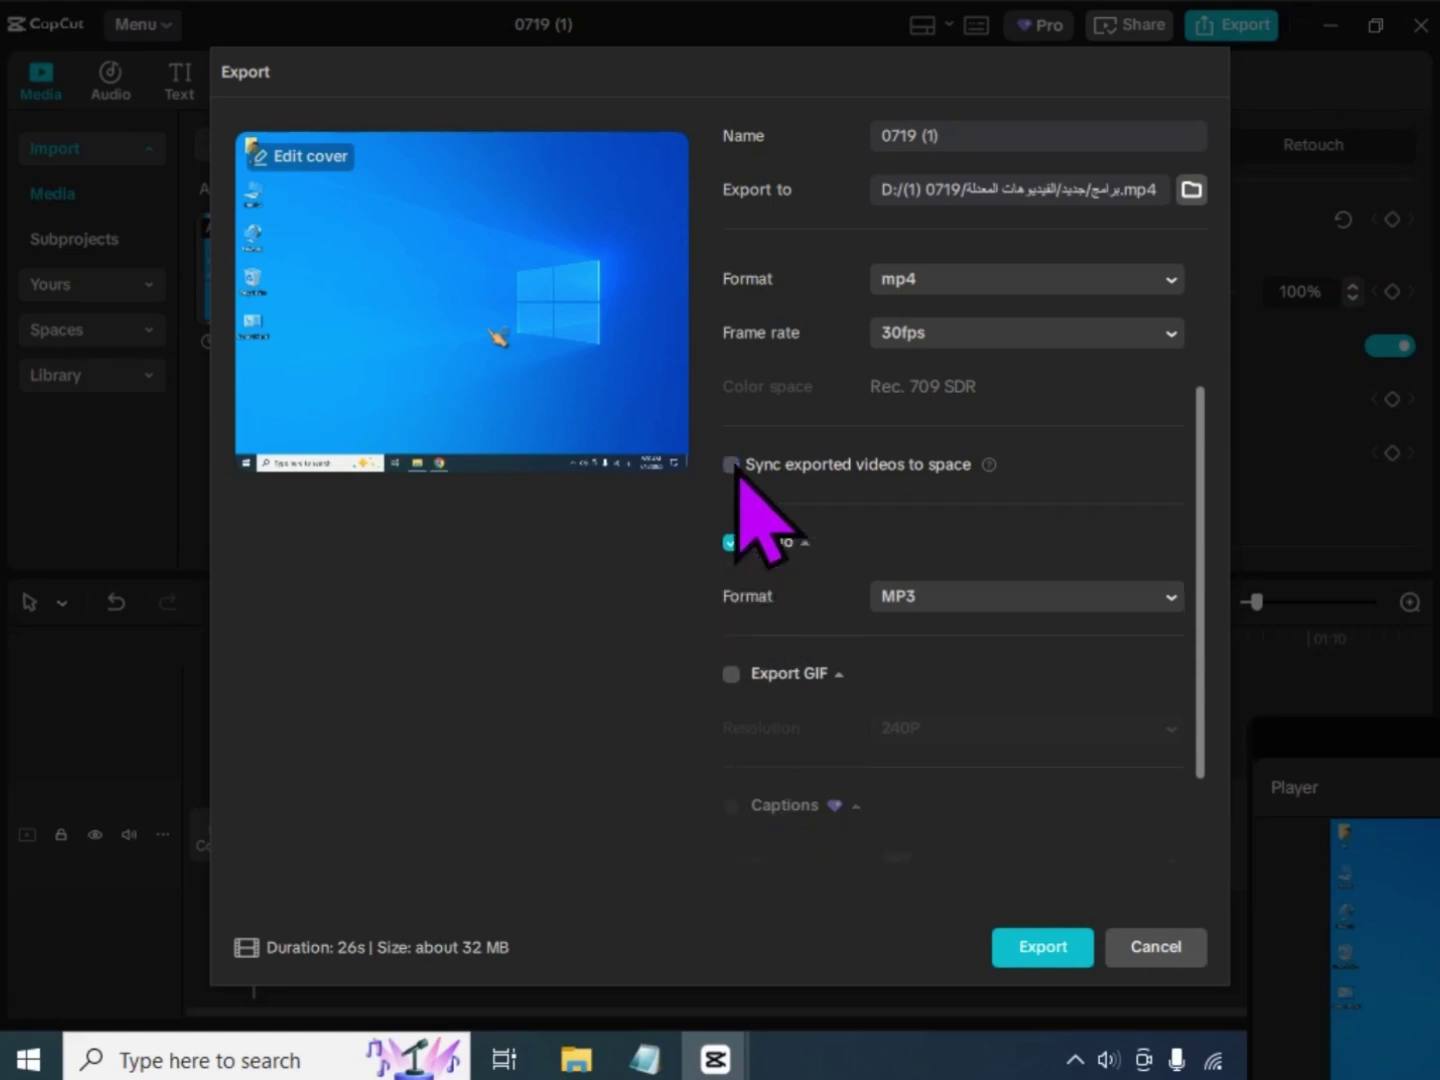
{"action": "left_click", "coordinate": [732, 541]}
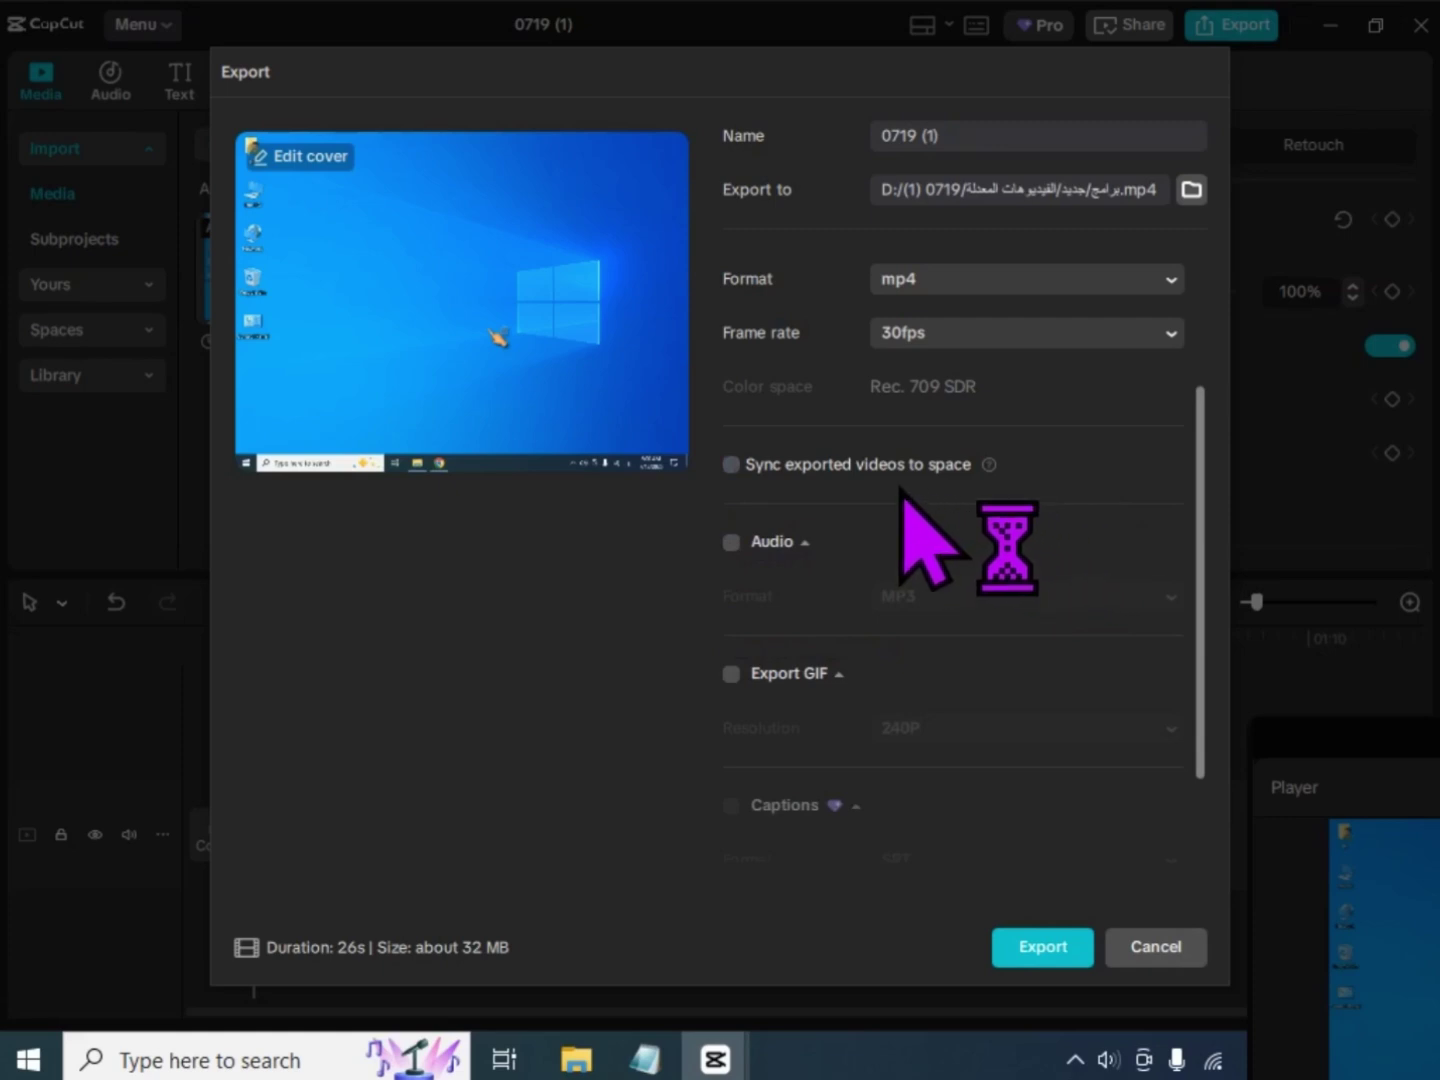
{"action": "scroll", "coordinate": [1006, 691], "scroll_direction": "up", "scroll_amount": 2}
{"action": "scroll", "coordinate": [986, 665], "scroll_direction": "down", "scroll_amount": 2}
{"action": "scroll", "coordinate": [982, 659], "scroll_direction": "down", "scroll_amount": 2}
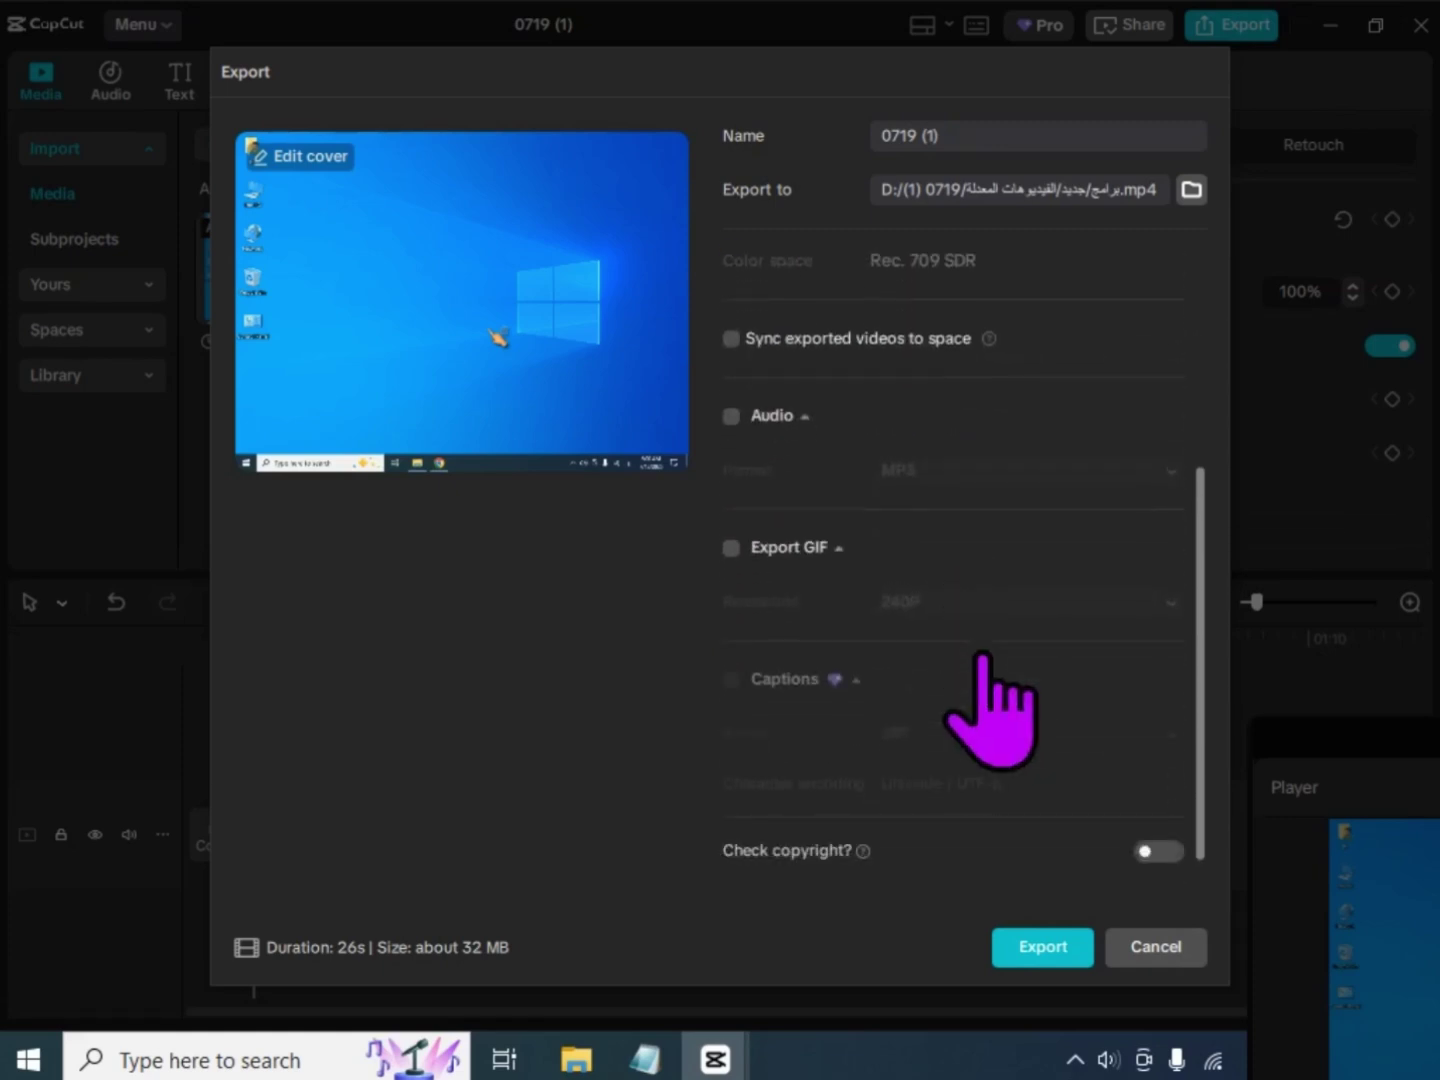
{"action": "left_click", "coordinate": [1042, 946]}
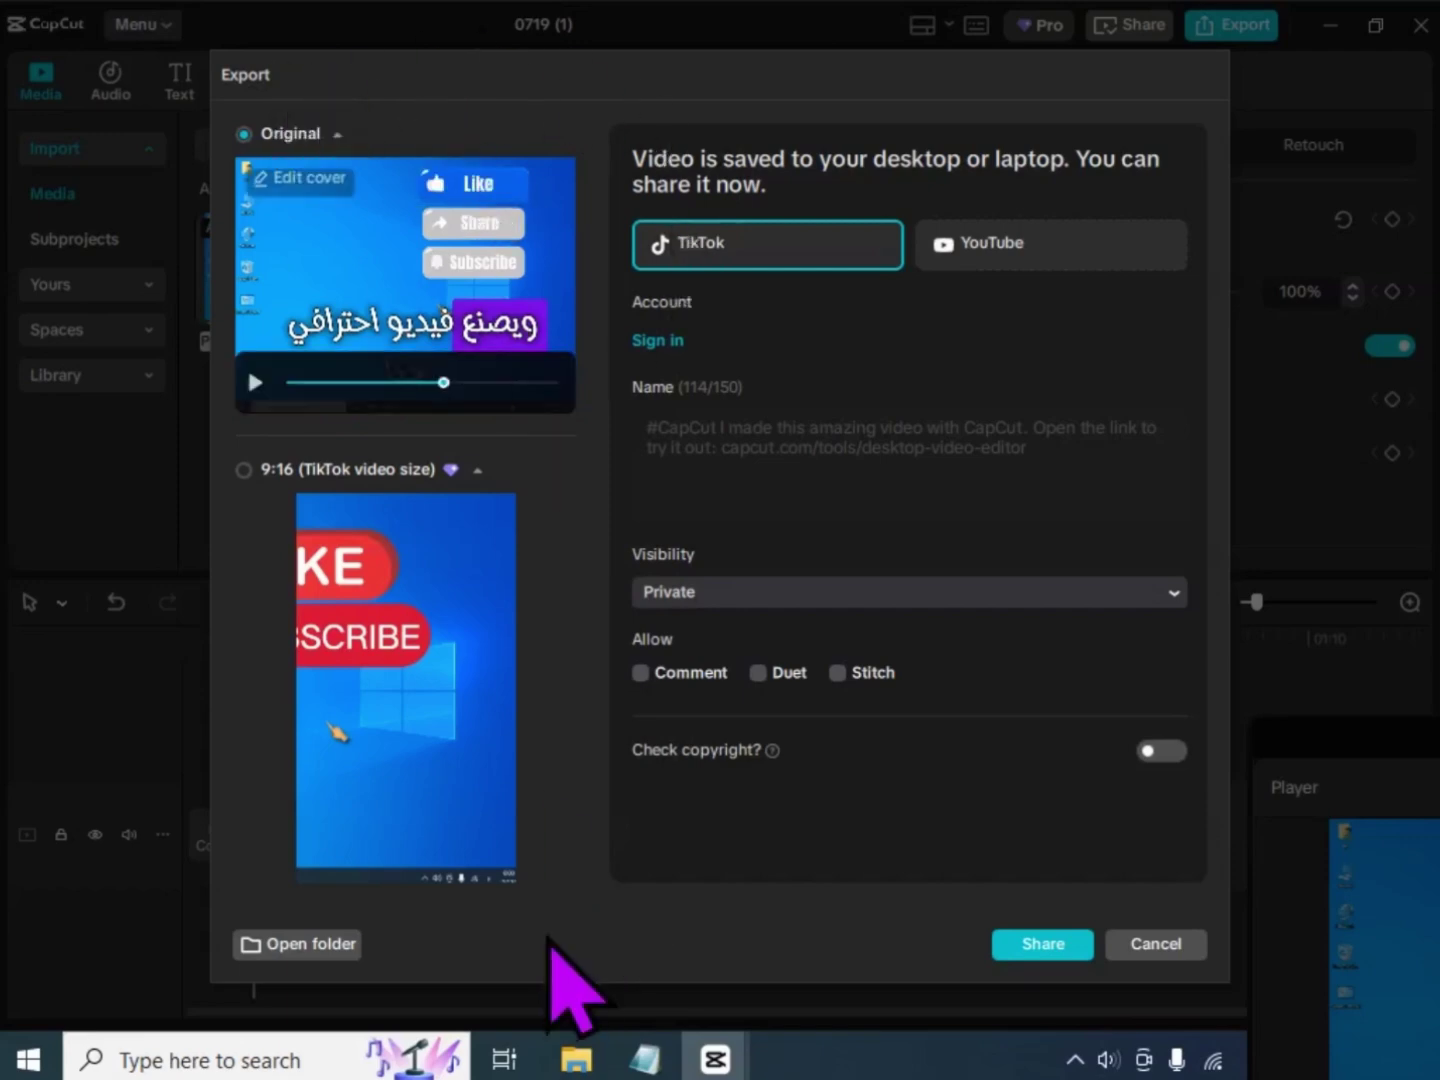
Open the folder containing the exported video, refresh it and select the file 0719 (1)
{"action": "left_click", "coordinate": [315, 952]}
{"action": "mouse_move", "coordinate": [576, 1057]}
{"action": "left_click", "coordinate": [771, 990]}
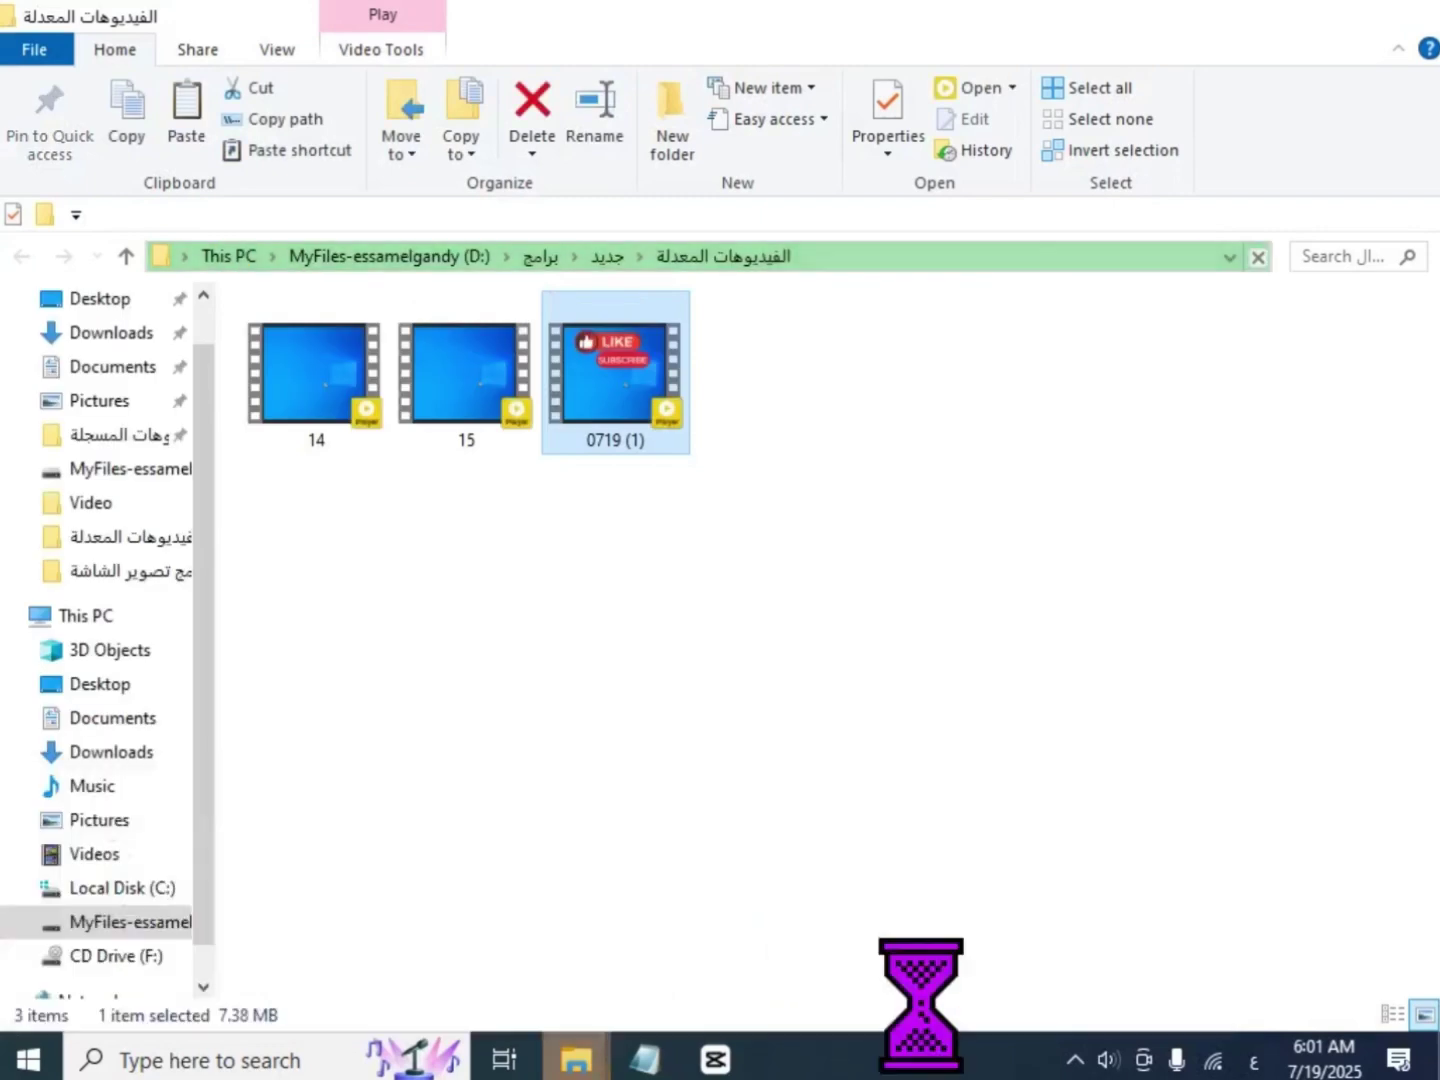
{"action": "right_click", "coordinate": [671, 617]}
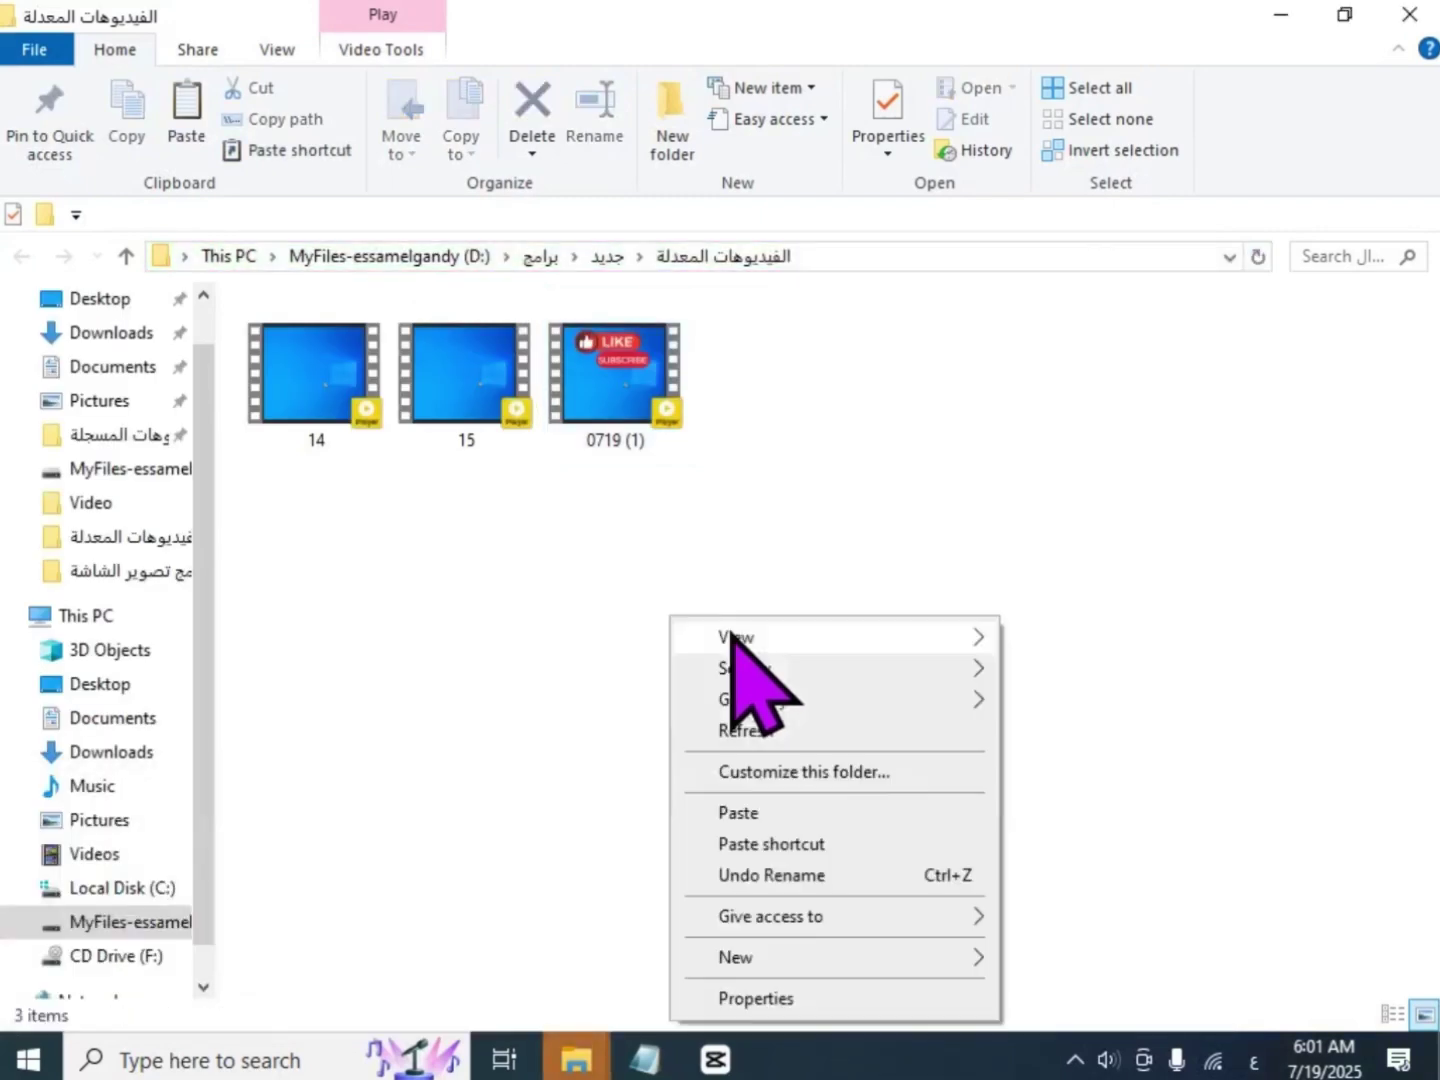
{"action": "left_click", "coordinate": [761, 718]}
{"action": "left_click", "coordinate": [602, 456]}
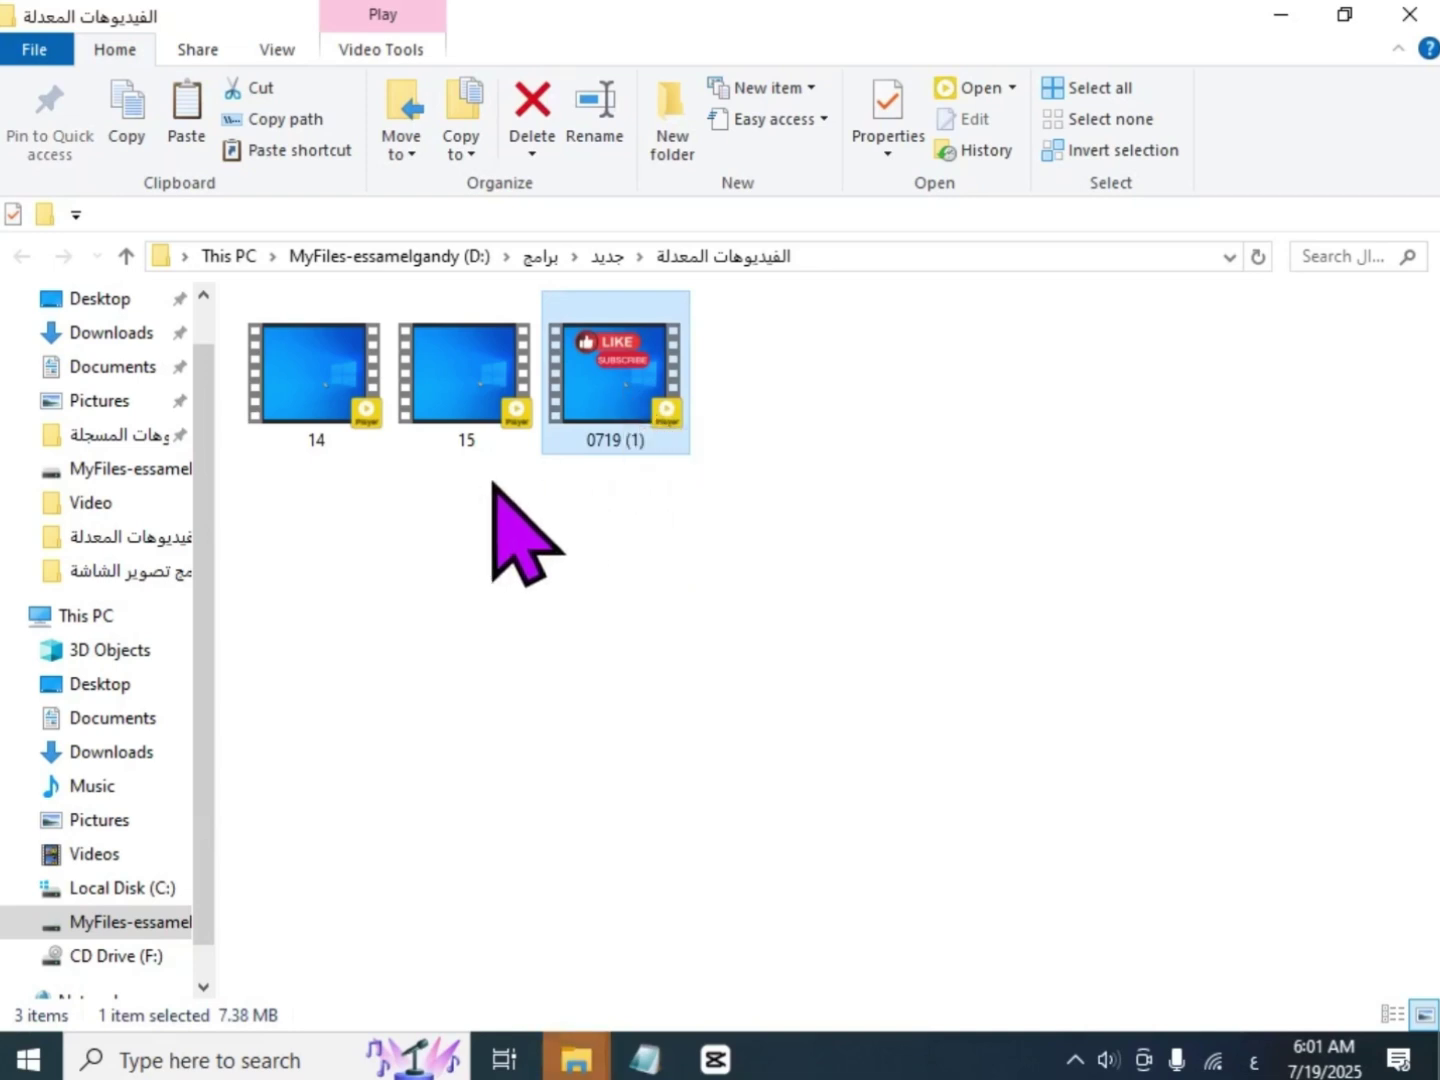
Play the exported video 0719 (1) in PotPlayer, view it in full screen and return to the windowed view
{"action": "double_click", "coordinate": [630, 419]}
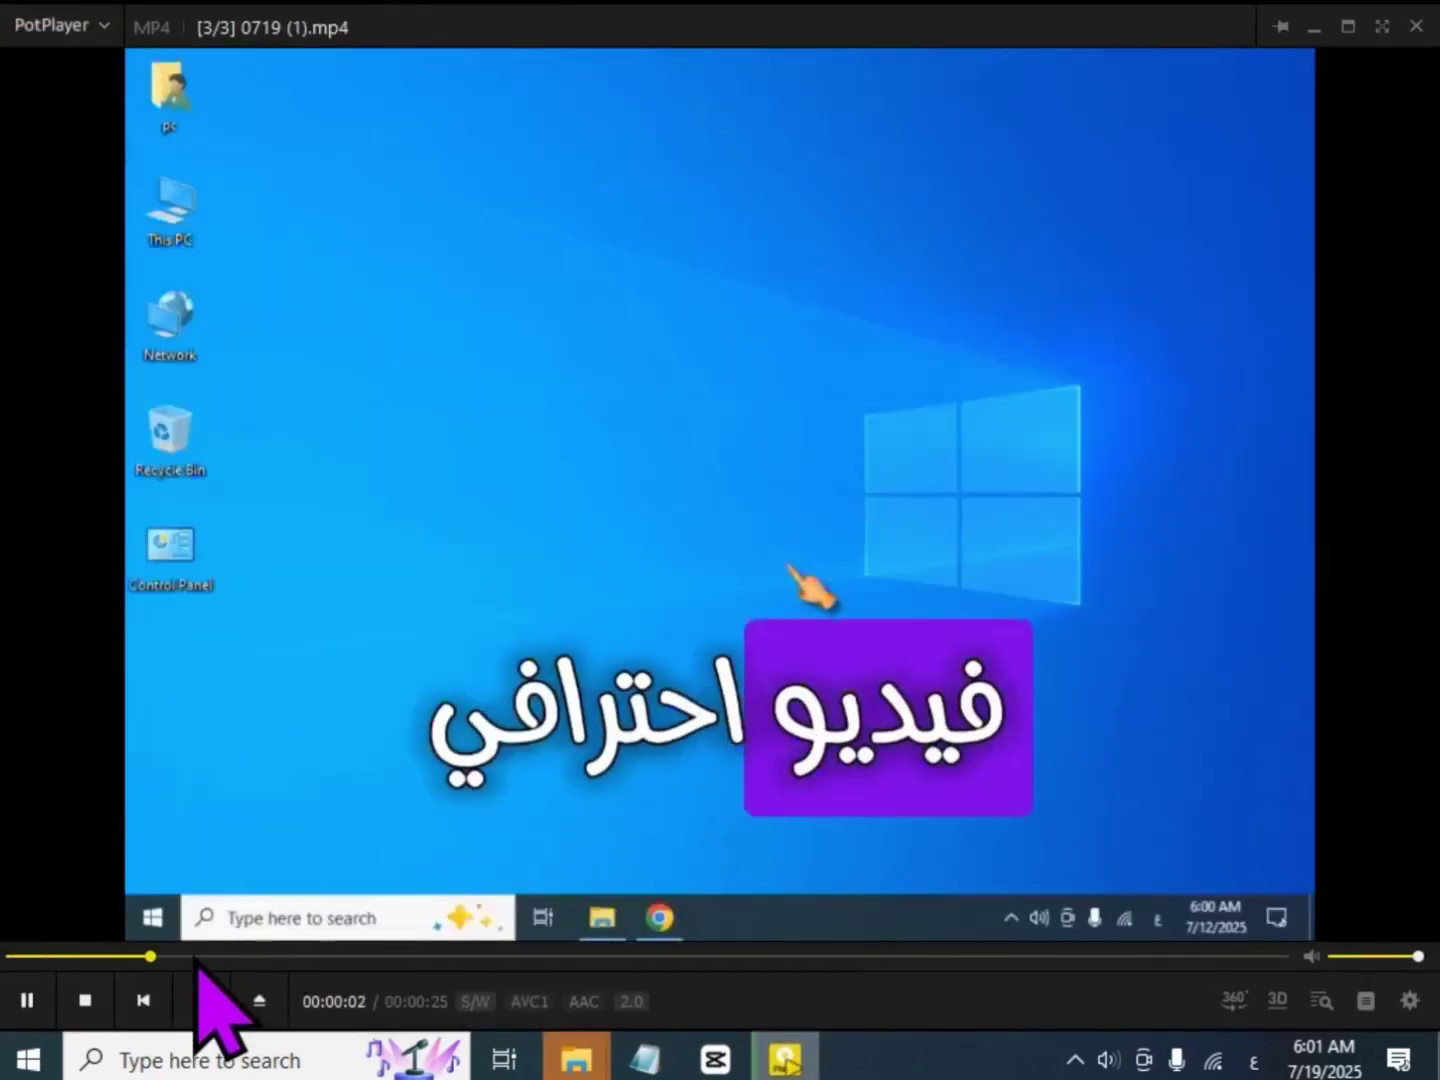
{"action": "left_click", "coordinate": [263, 956]}
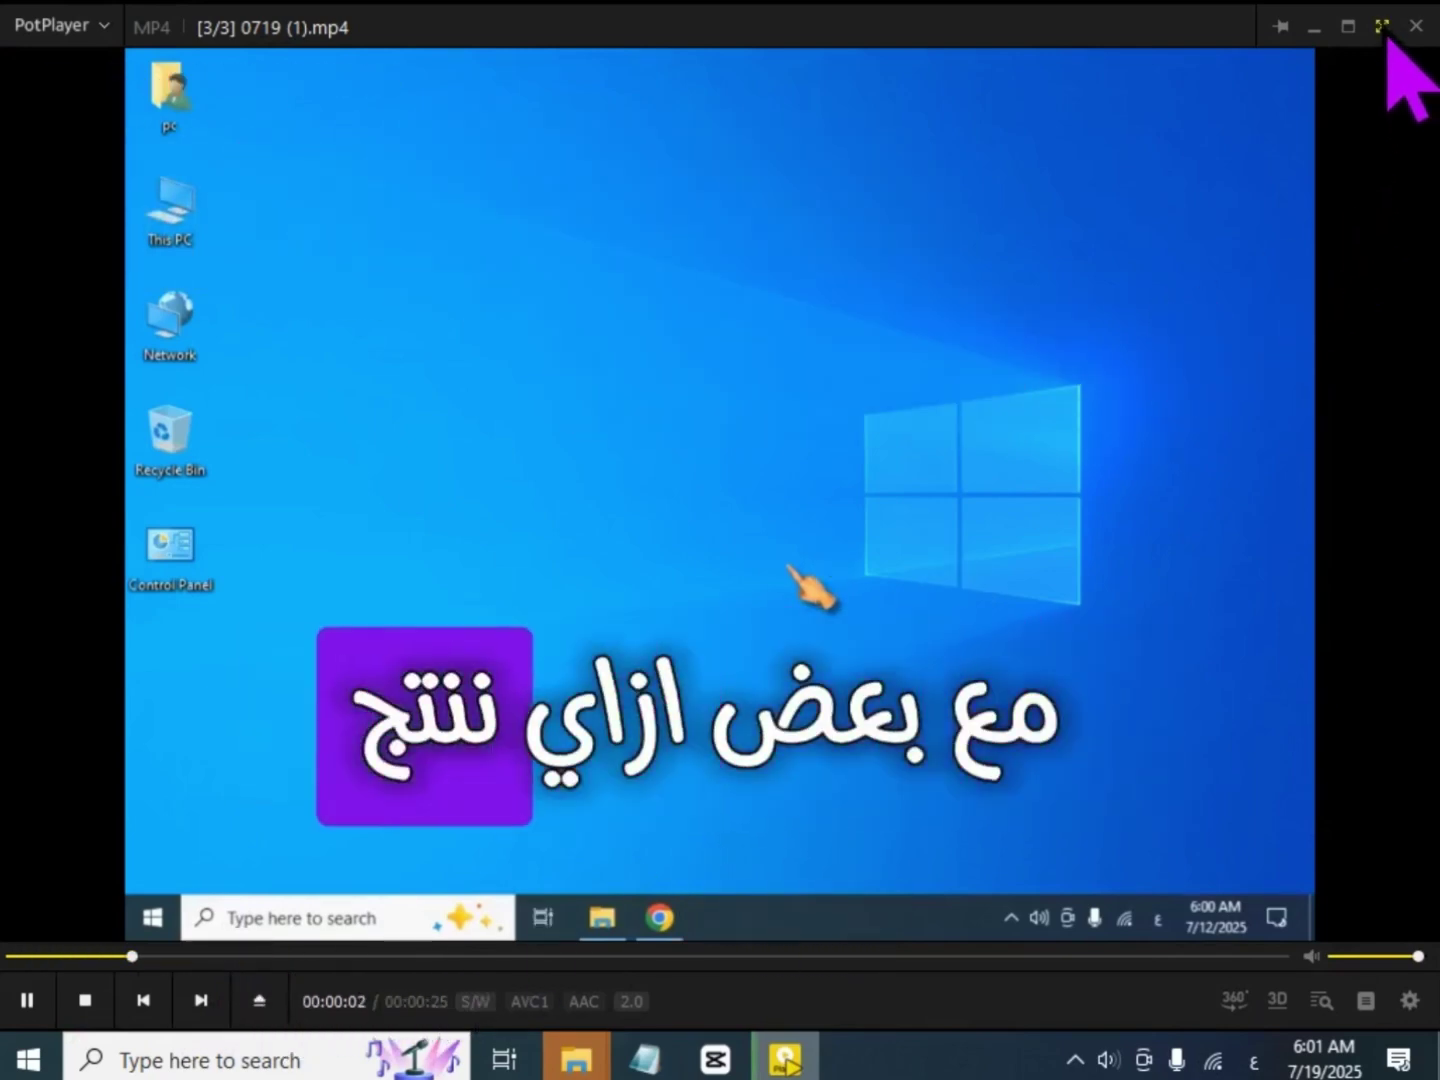
{"action": "left_click", "coordinate": [1381, 26]}
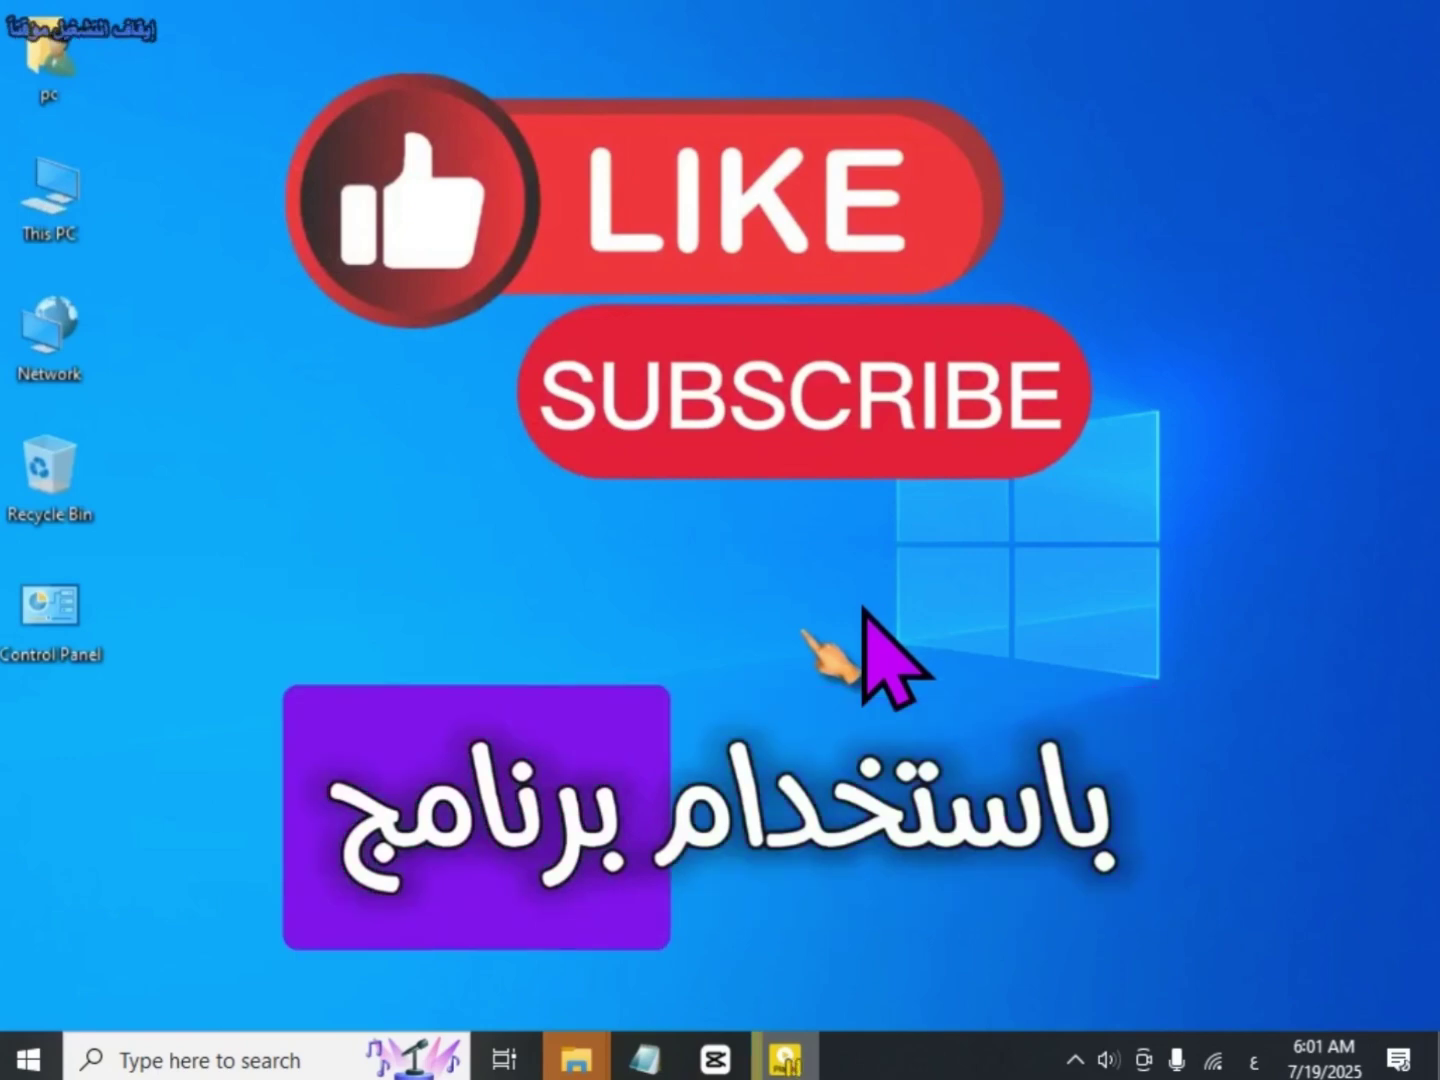
{"action": "left_click", "coordinate": [1381, 26]}
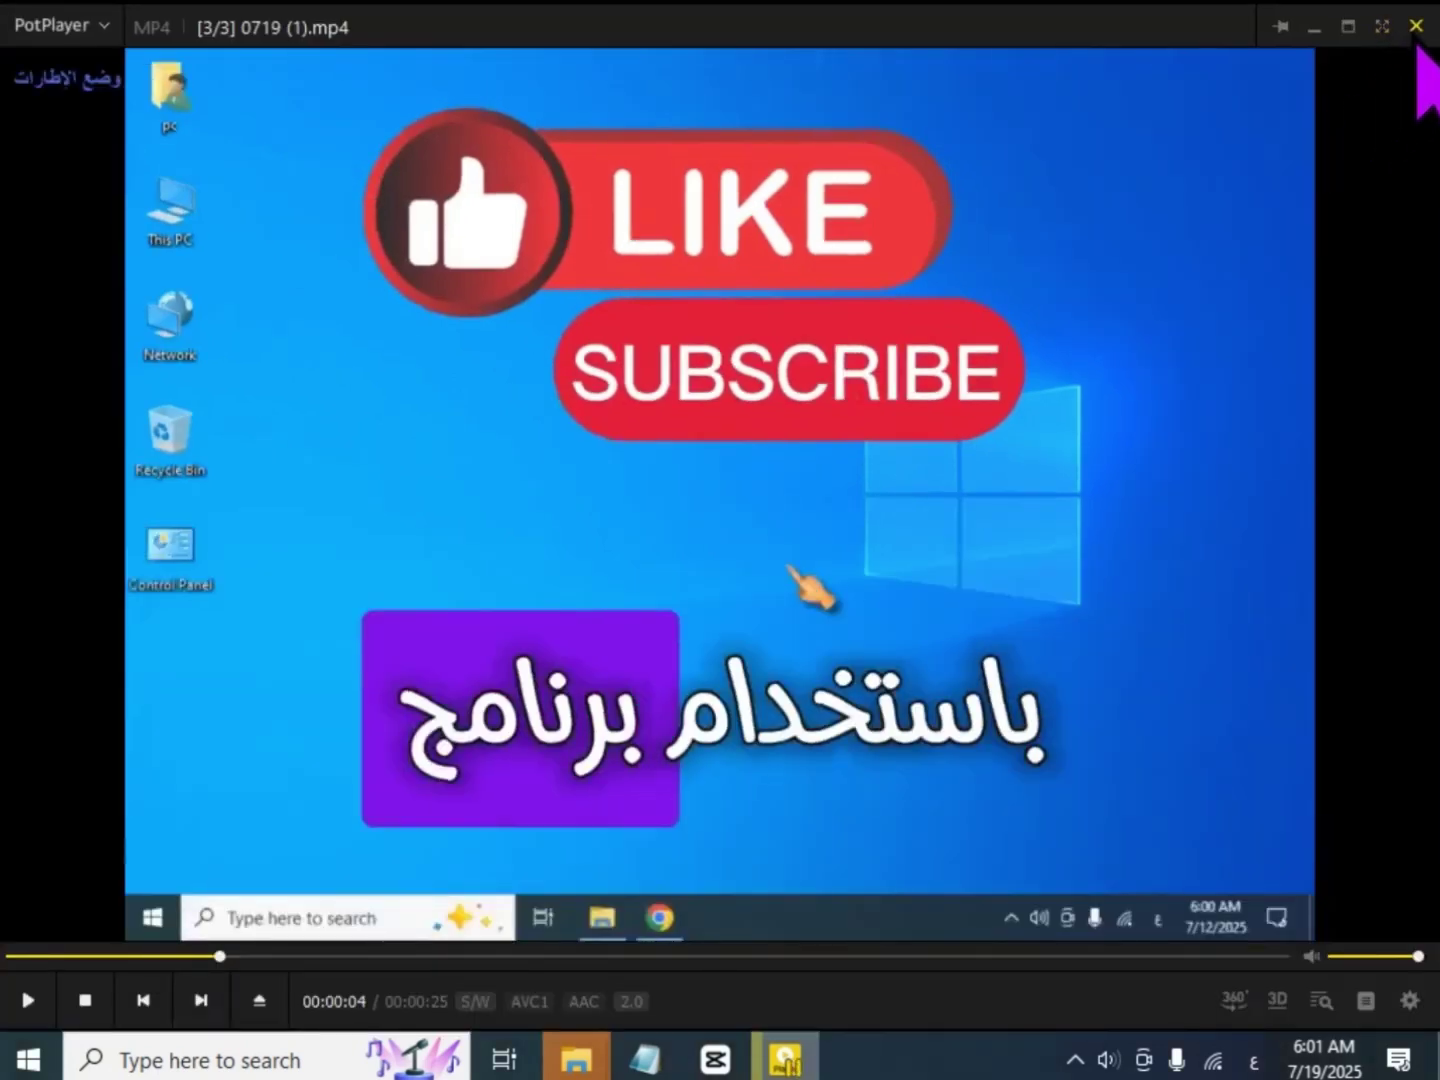